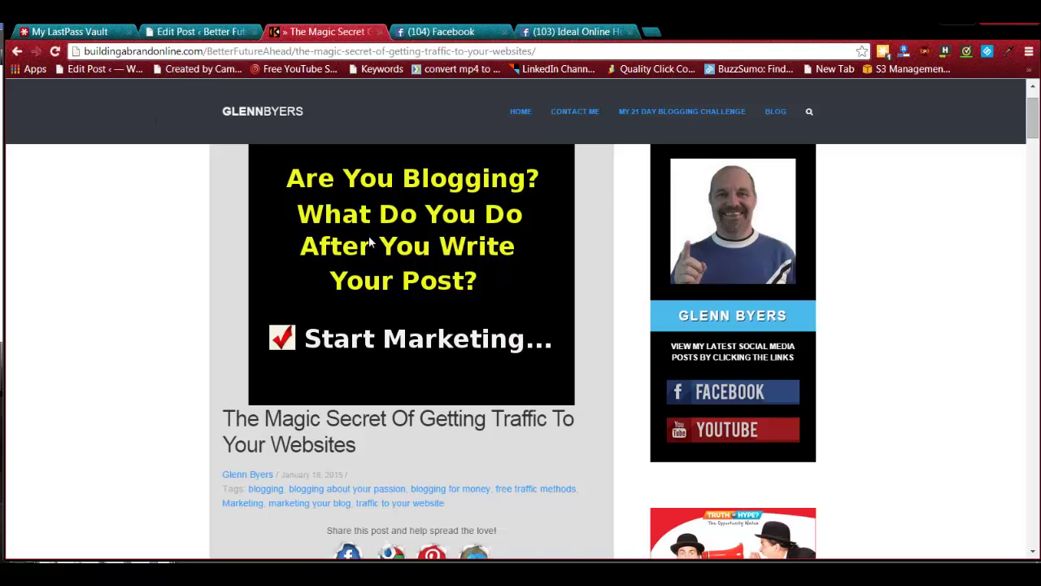
- Examine the top of the blog post "The Magic Secret Of Getting Traffic To Your Websites", including its header image and title
scroll(463, 248, "up", 1)
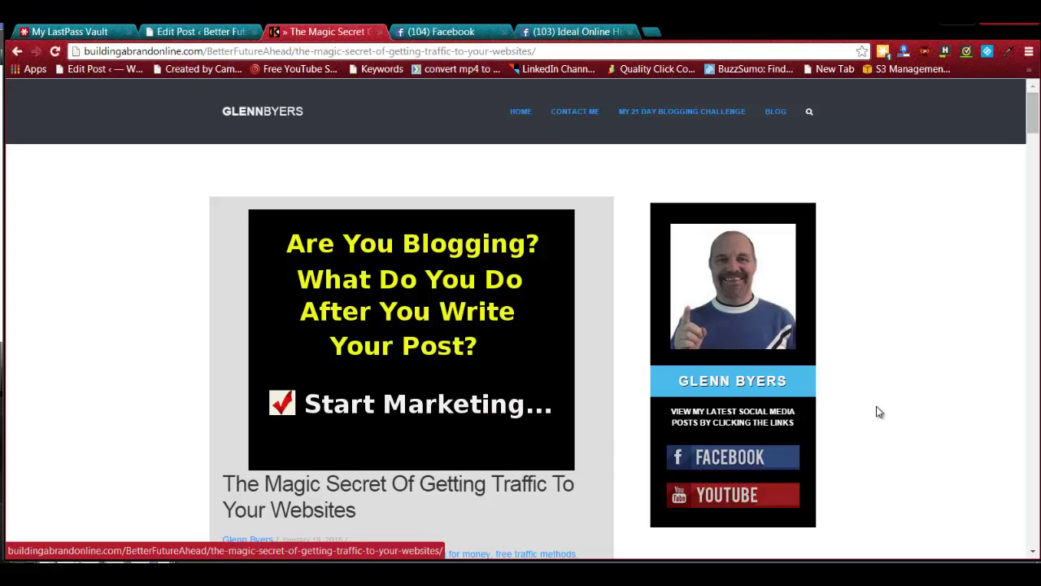
scroll(882, 412, "down", 1)
scroll(881, 410, "down", 5)
scroll(881, 410, "up", 6)
scroll(500, 411, "down", 1)
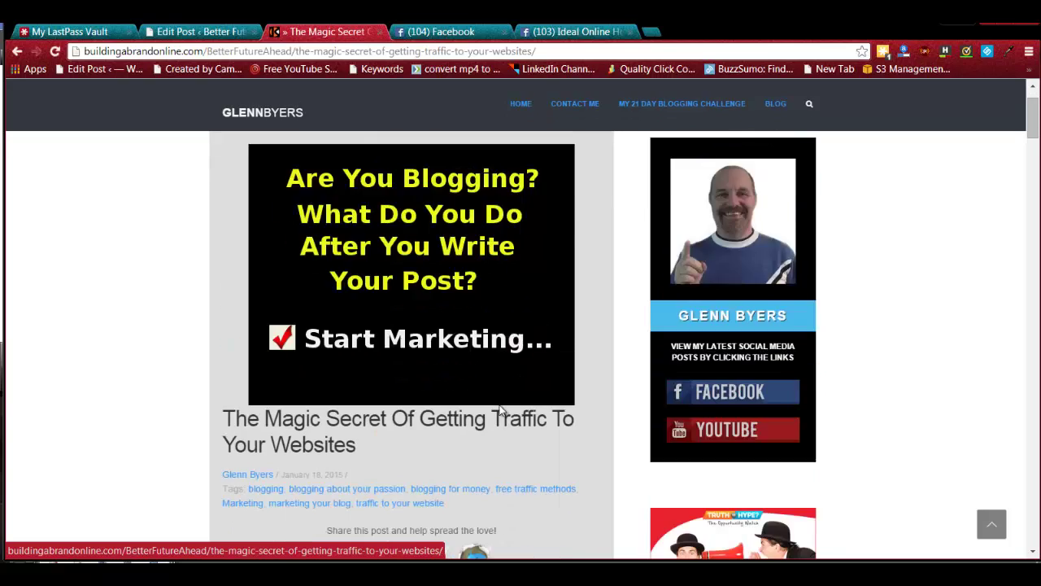
scroll(501, 411, "up", 1)
- Open the Better Future Ahead blog's home page and look through the images, titles and excerpts of the recent posts
left_click(521, 112)
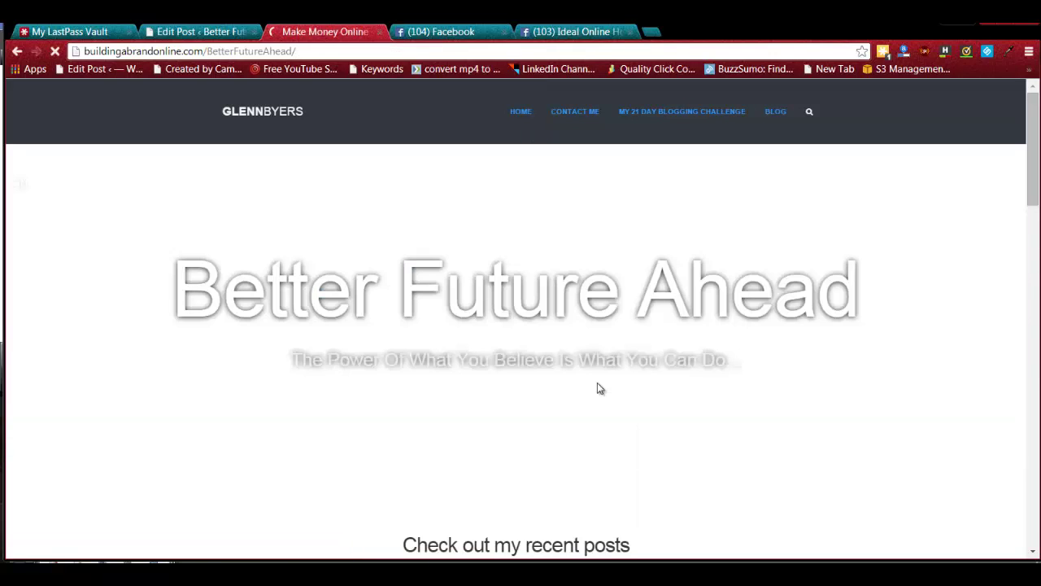
scroll(599, 388, "down", 2)
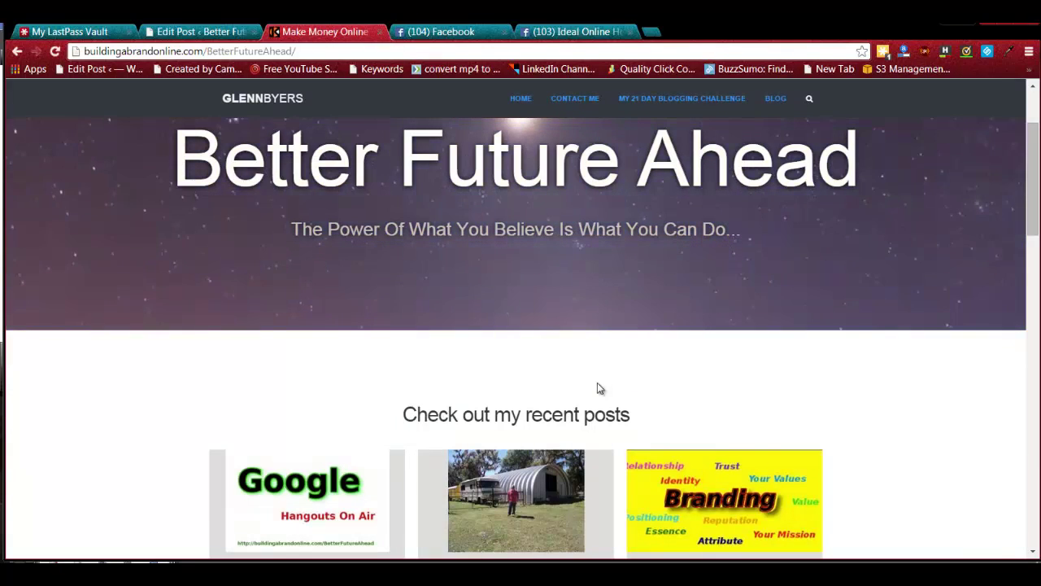
scroll(597, 388, "down", 5)
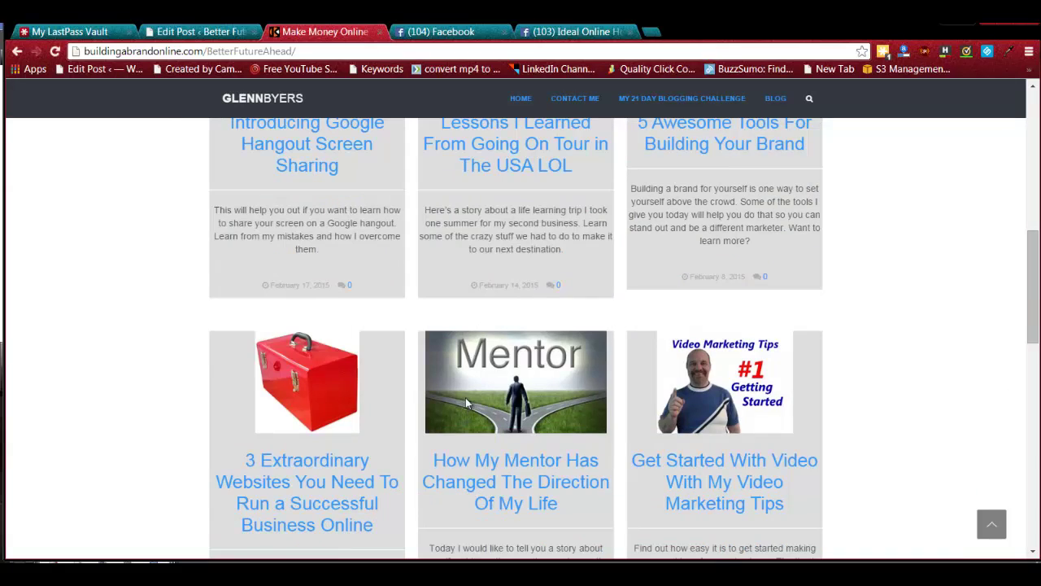
scroll(466, 397, "up", 2)
scroll(349, 394, "up", 2)
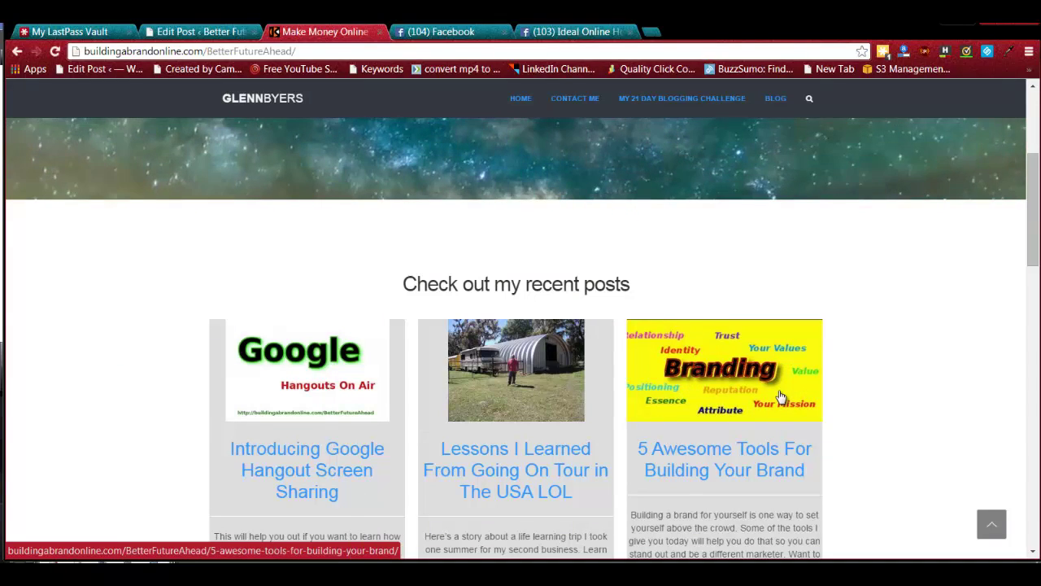
scroll(781, 395, "down", 3)
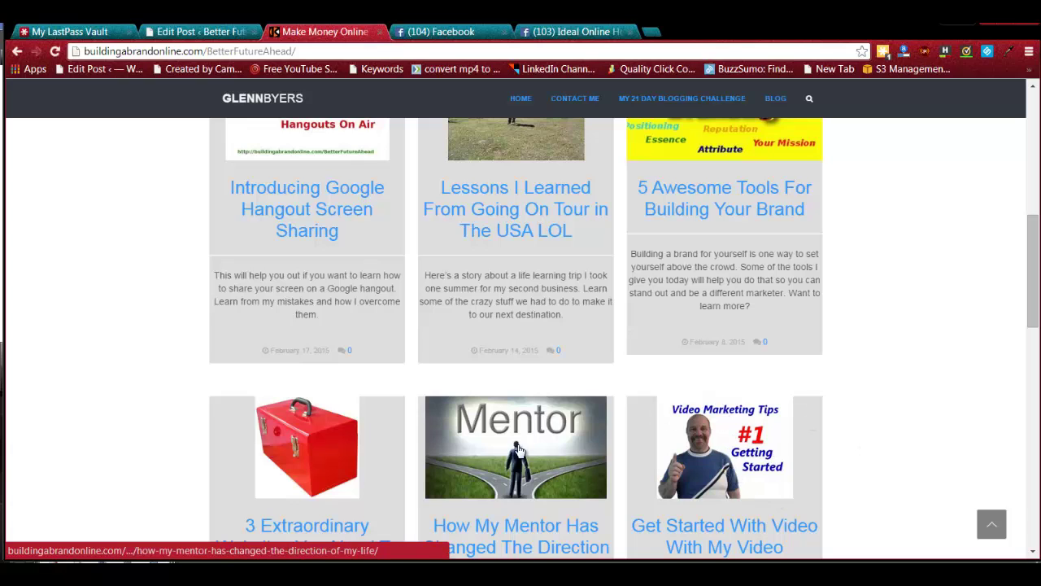
scroll(431, 423, "down", 1)
scroll(557, 469, "down", 1)
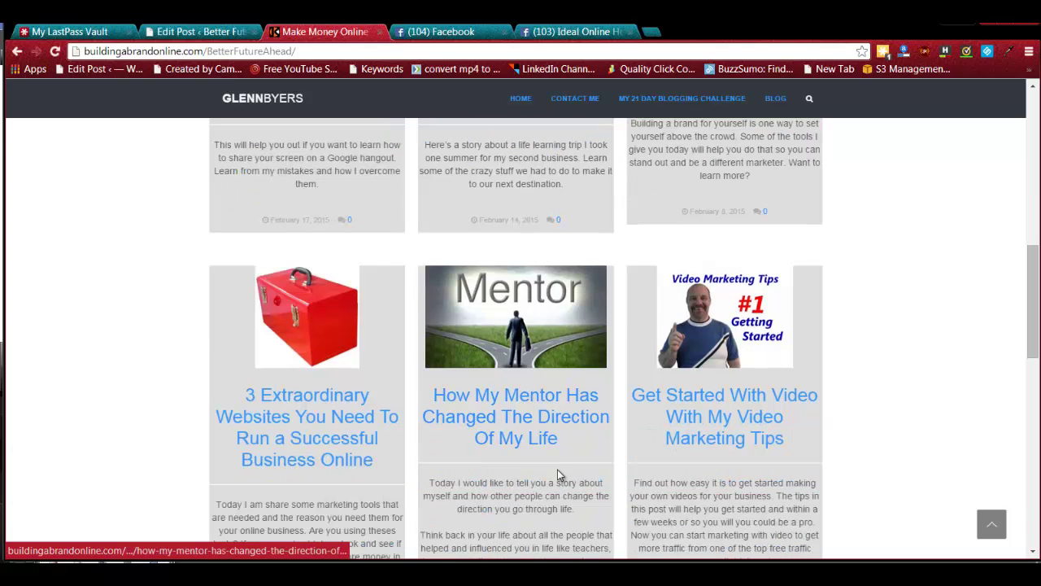
scroll(559, 471, "down", 8)
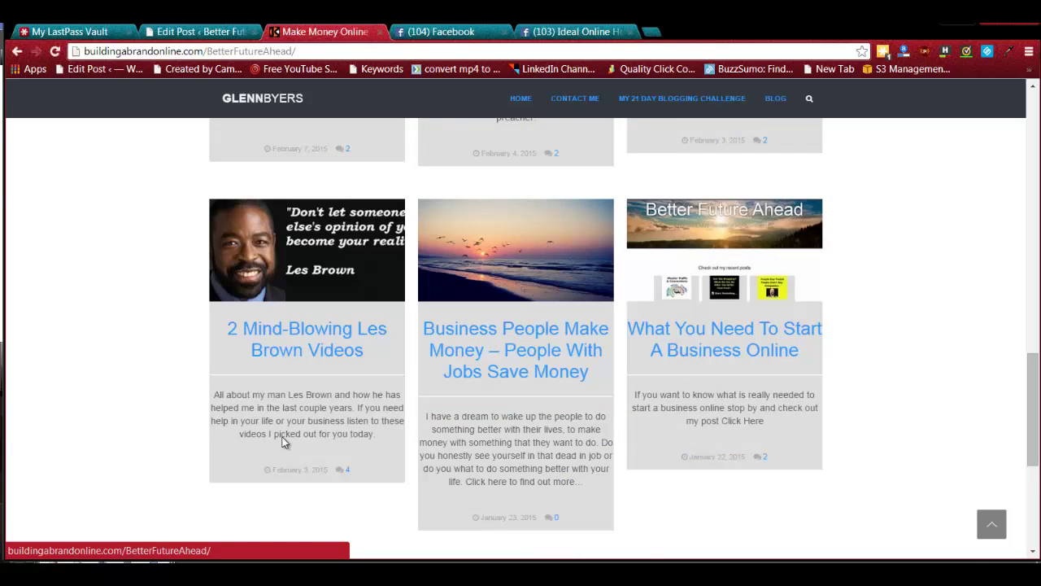
scroll(281, 437, "down", 3)
scroll(282, 437, "up", 2)
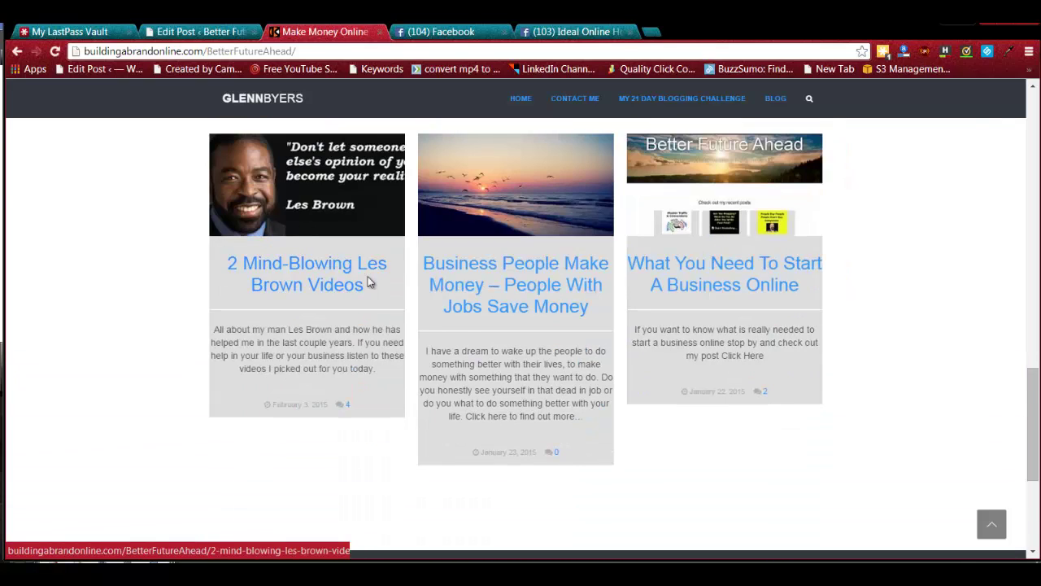
scroll(367, 281, "up", 10)
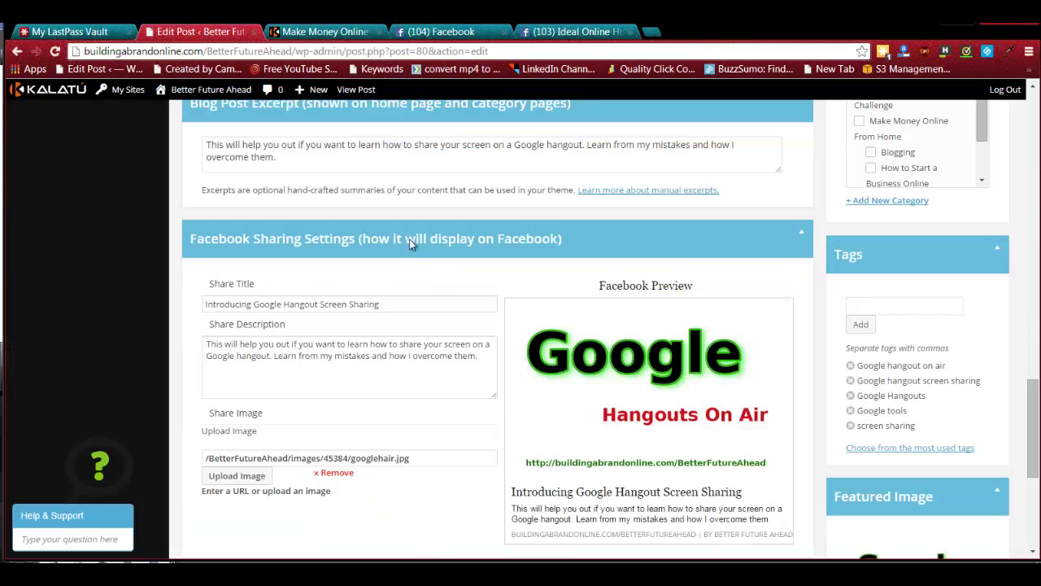
- Open the editor for the Google Hangout Screen Sharing post and examine its Facebook sharing settings and featured image
left_click(197, 31)
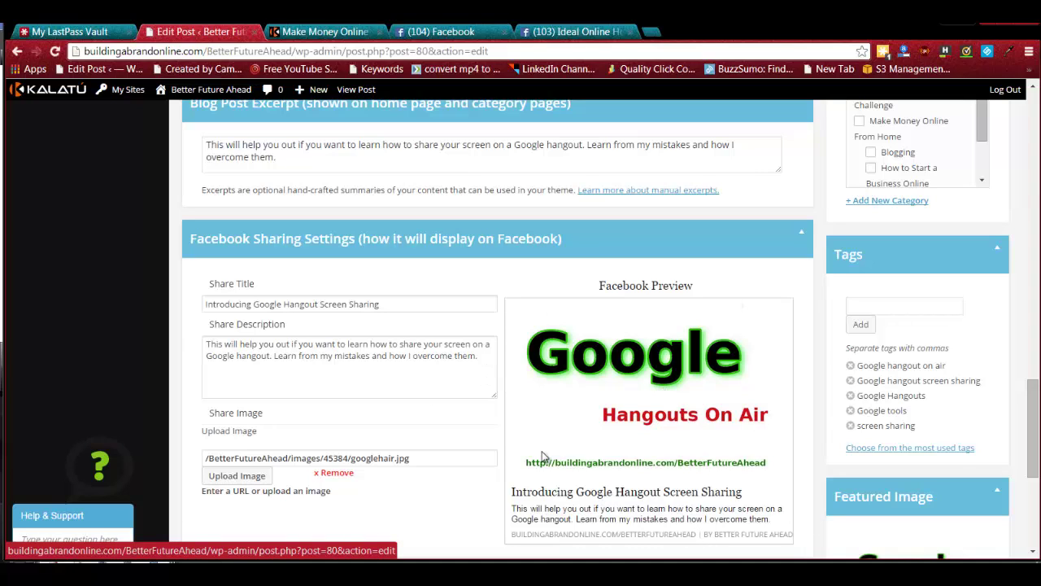
scroll(1013, 400, "down", 3)
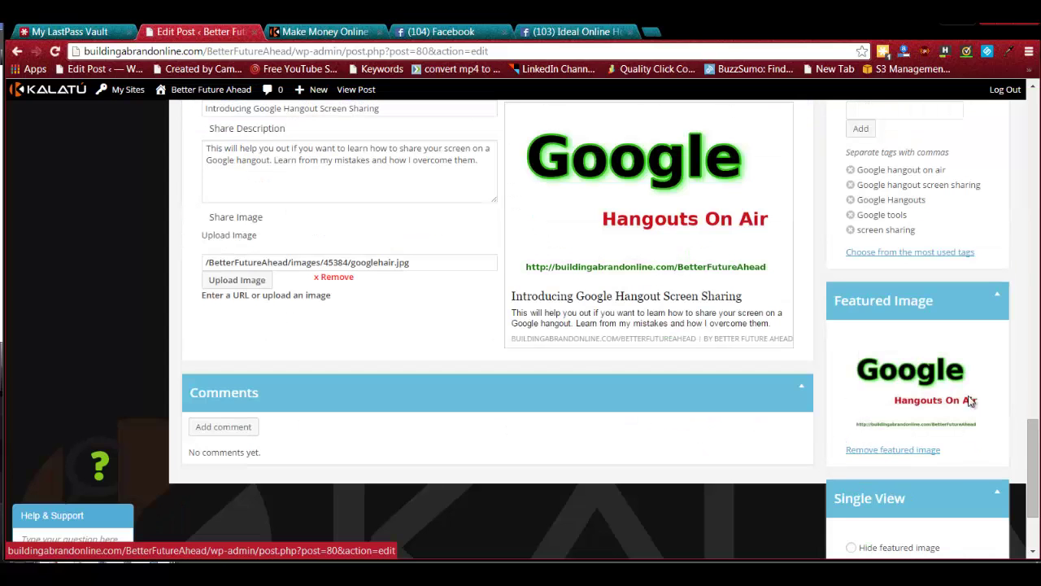
scroll(972, 405, "up", 5)
left_click_drag(1033, 373, 1032, 488)
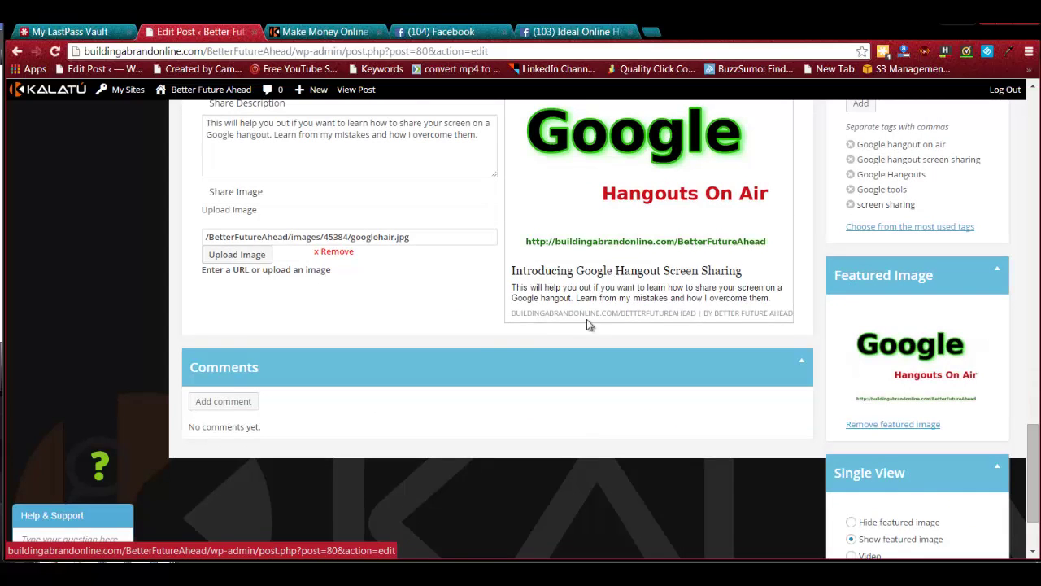
scroll(572, 356, "up", 1)
scroll(672, 450, "up", 2)
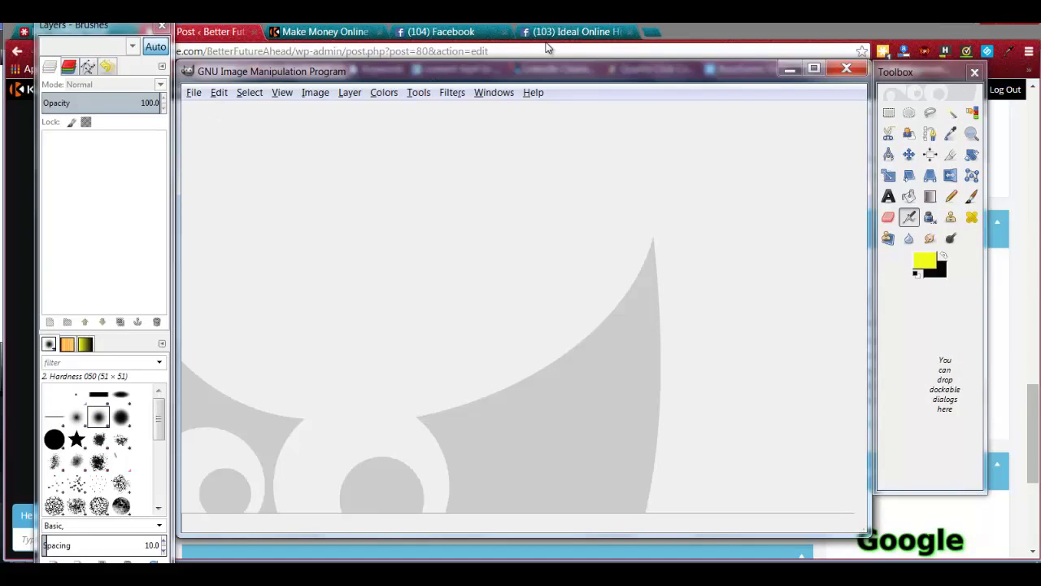
- Switch from GIMP back to Chrome and review the Insights overview of the Ideal Online Home Business Facebook page
key("alt+Tab")
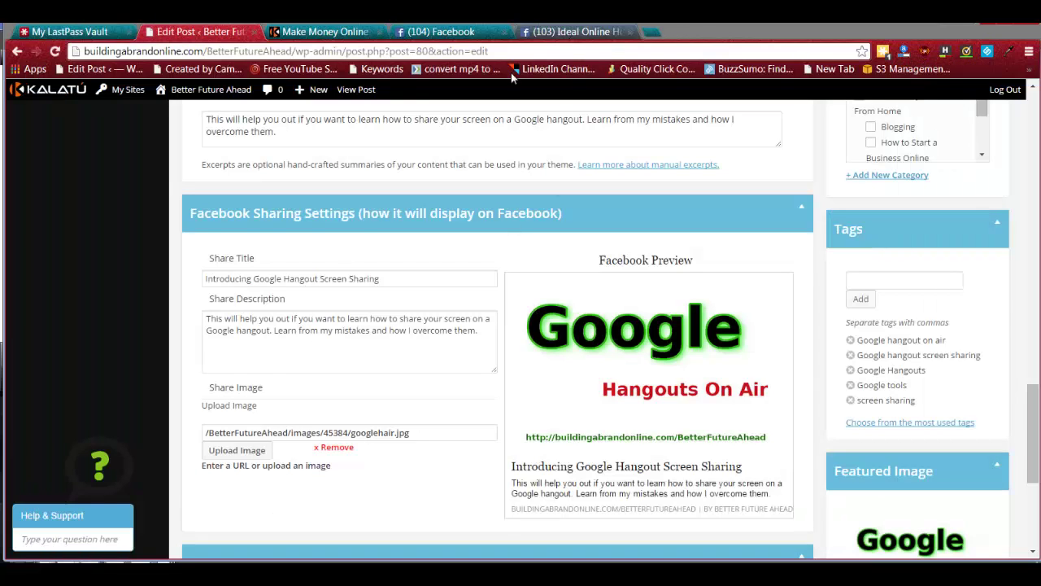
left_click(574, 31)
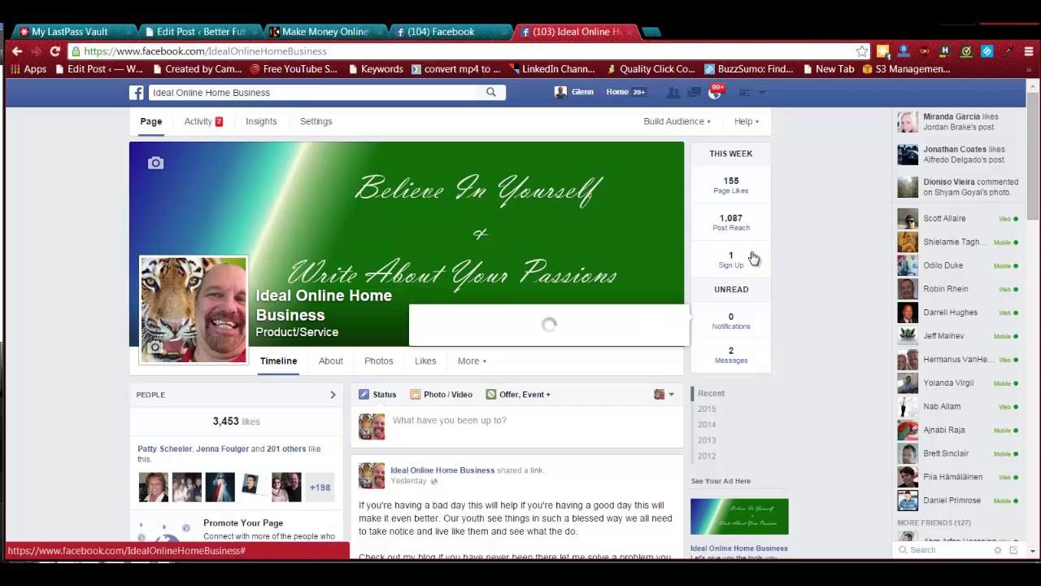
left_click(258, 125)
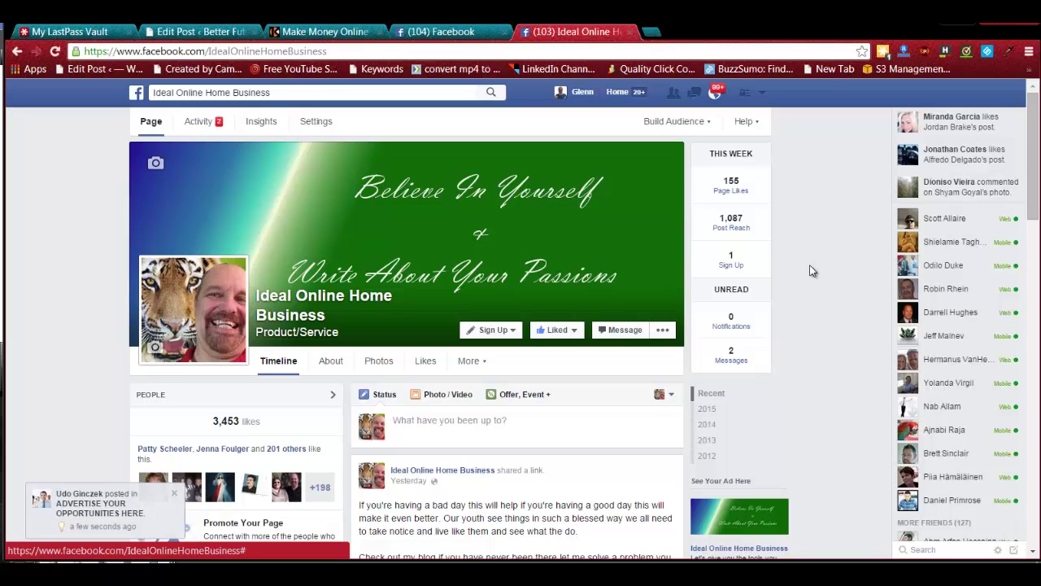
left_click(269, 129)
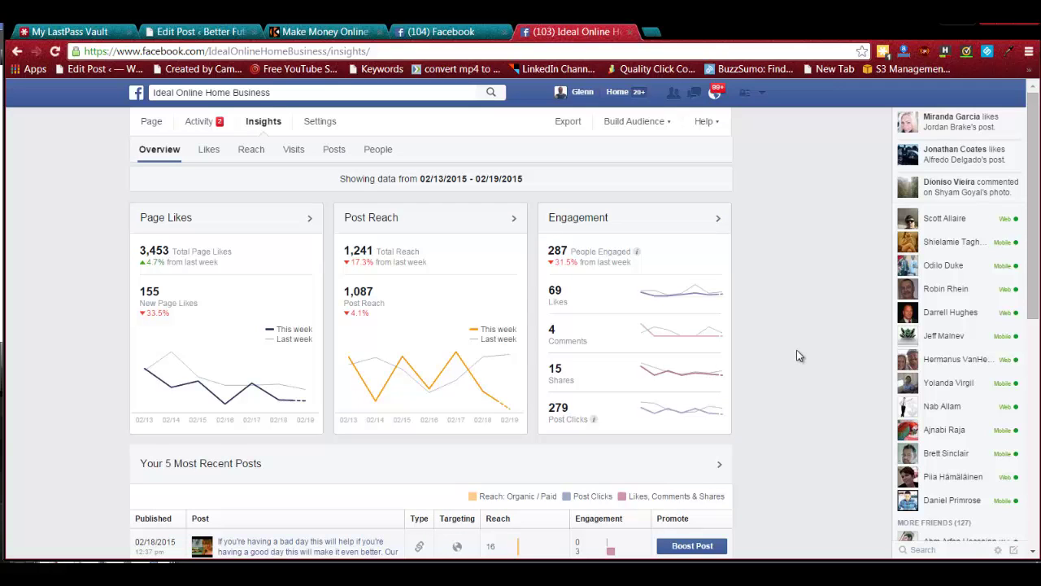
scroll(798, 356, "down", 1)
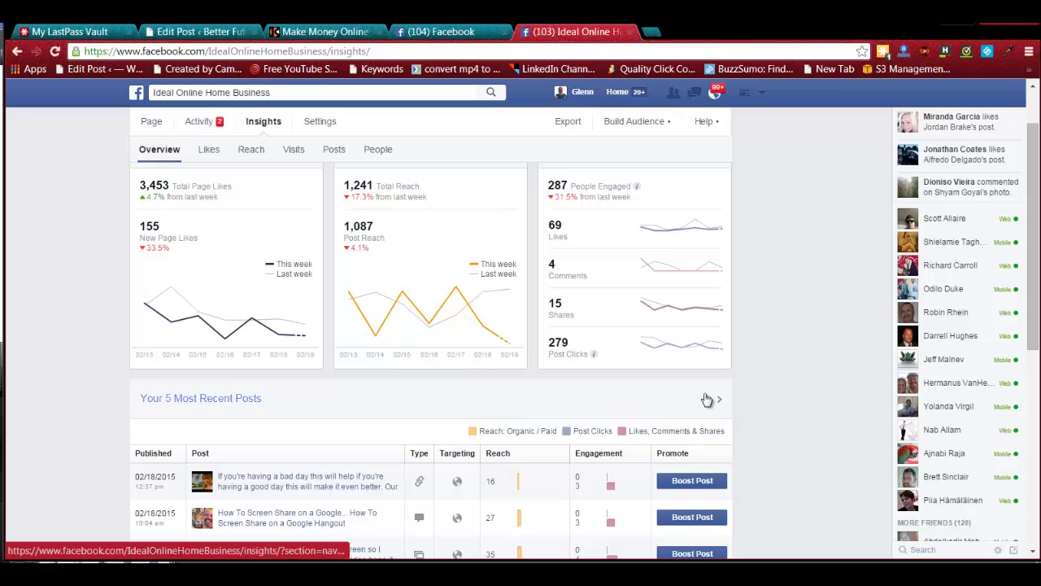
- Return from Insights to the Facebook page's timeline and look through its latest posts, including the Google Hangout screen sharing ones
left_click(150, 122)
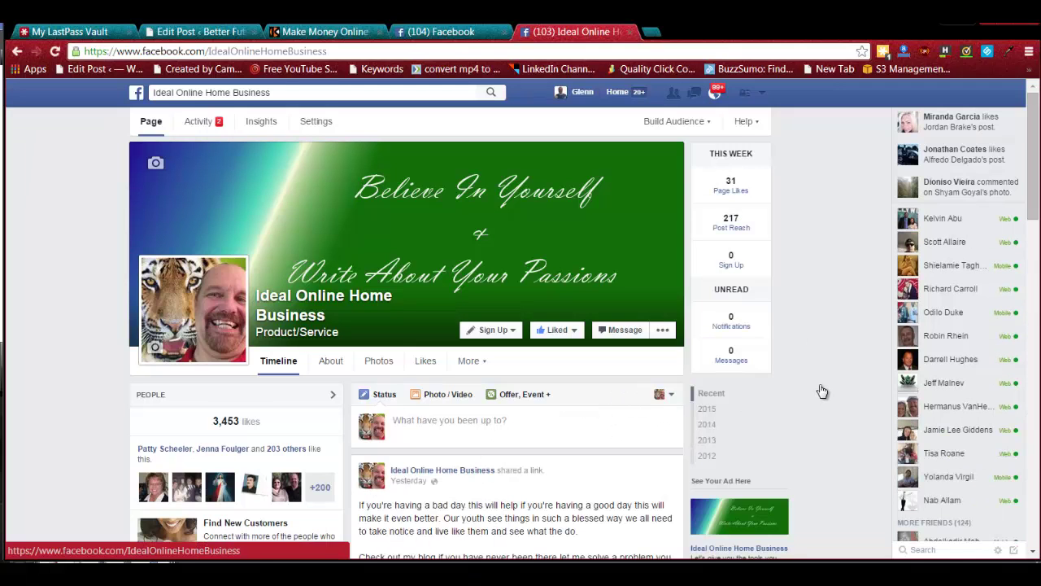
scroll(818, 391, "down", 1)
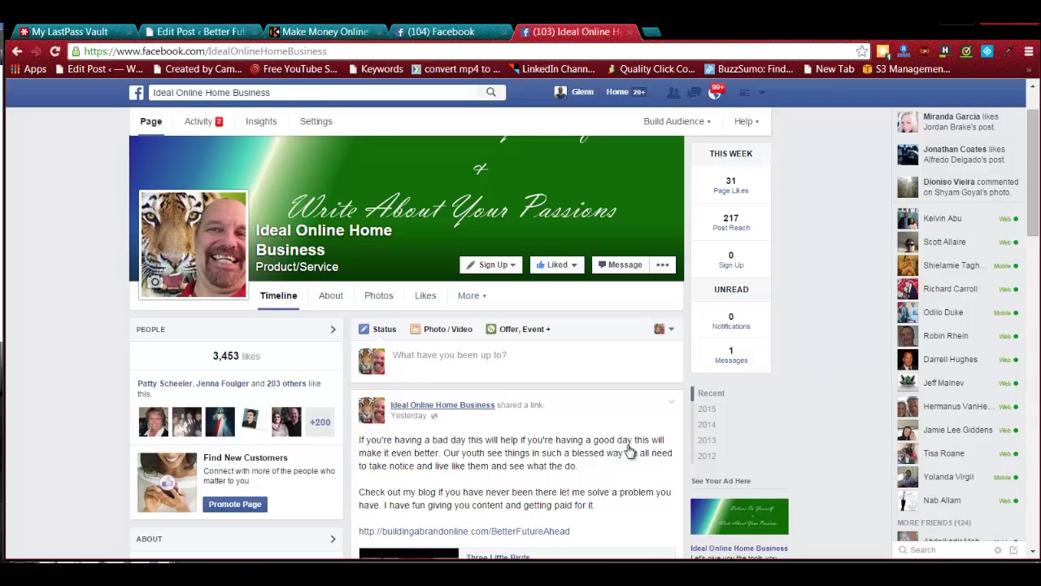
scroll(616, 418, "down", 5)
scroll(460, 404, "down", 2)
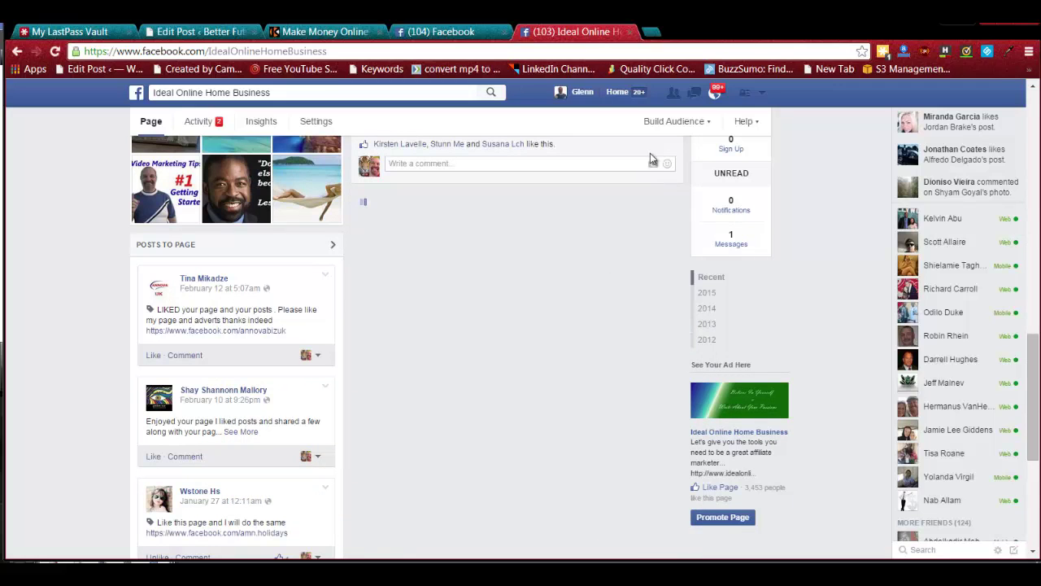
scroll(677, 153, "up", 1)
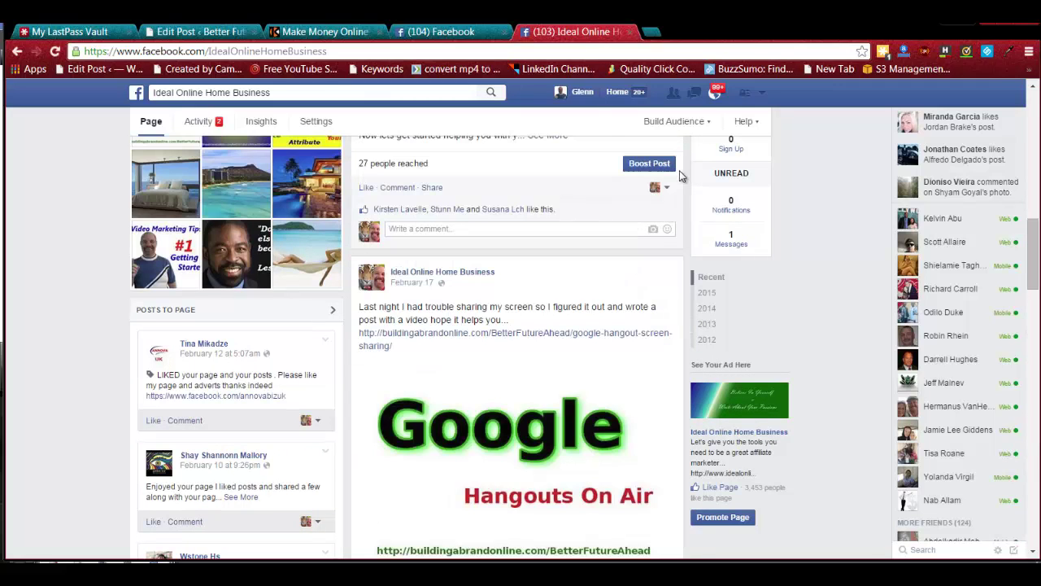
scroll(674, 188, "up", 5)
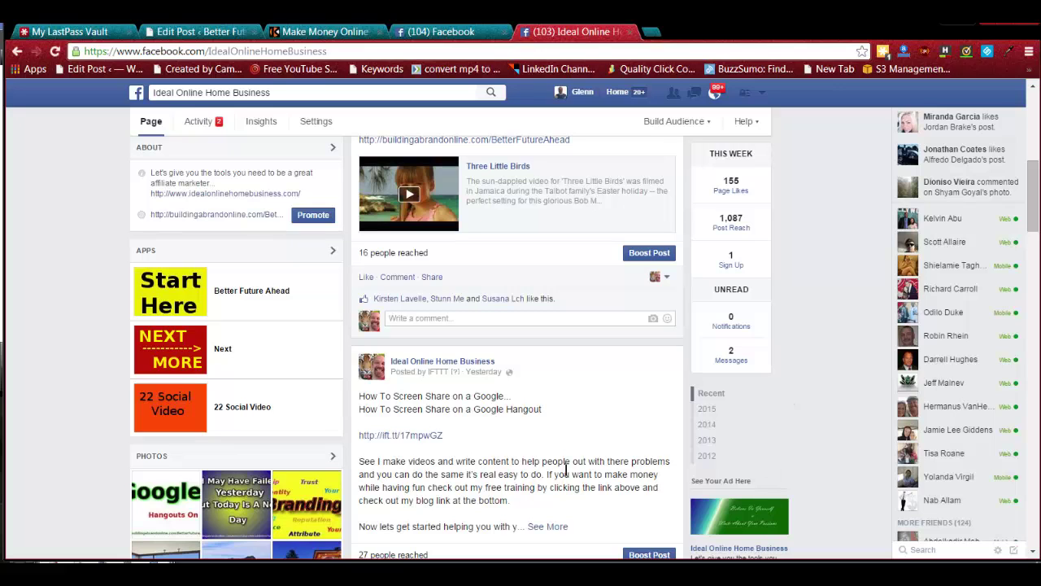
mouse_move(445, 375)
scroll(586, 457, "down", 2)
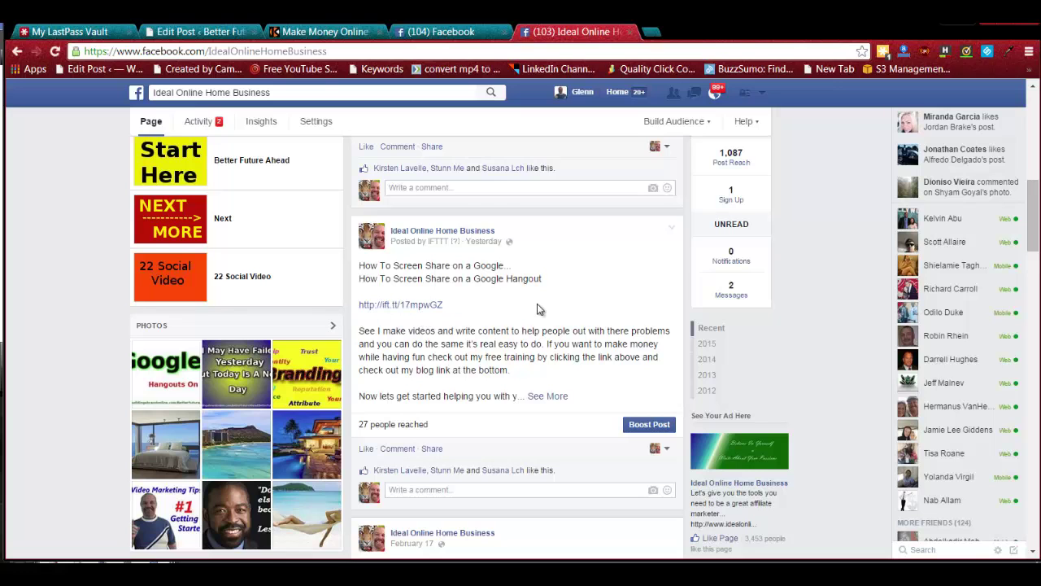
scroll(537, 309, "up", 10)
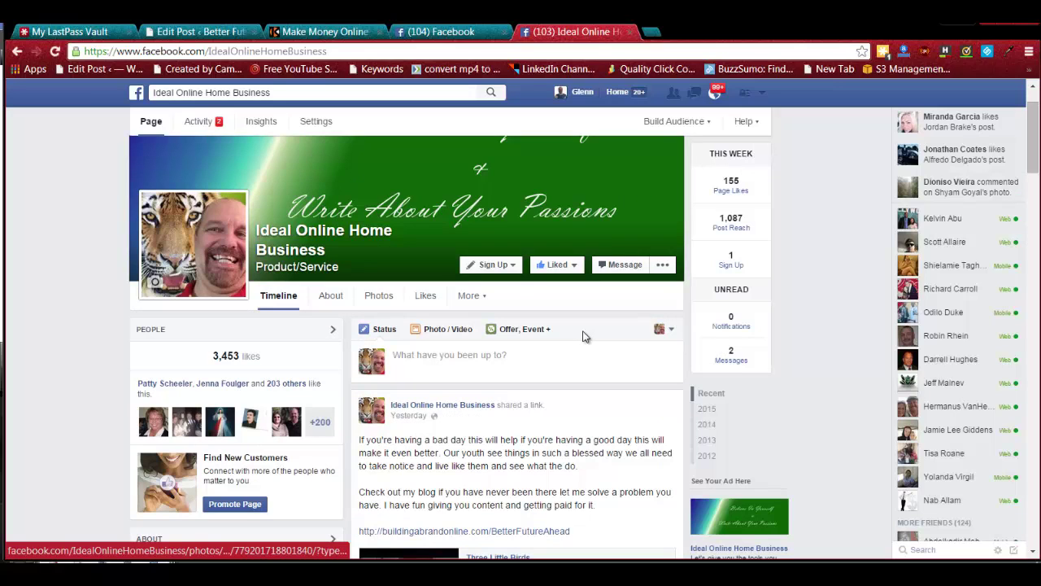
scroll(684, 260, "up", 1)
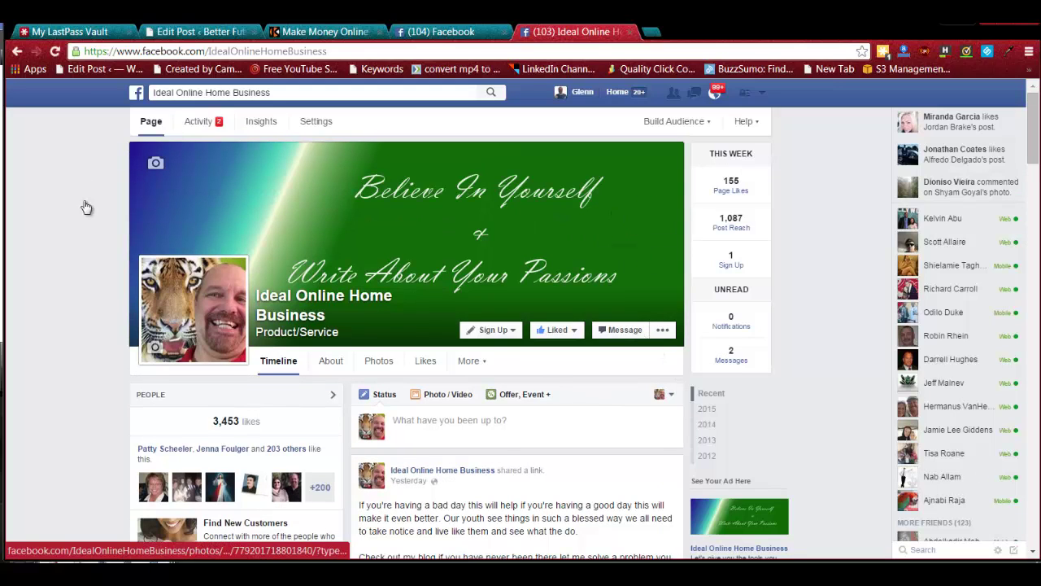
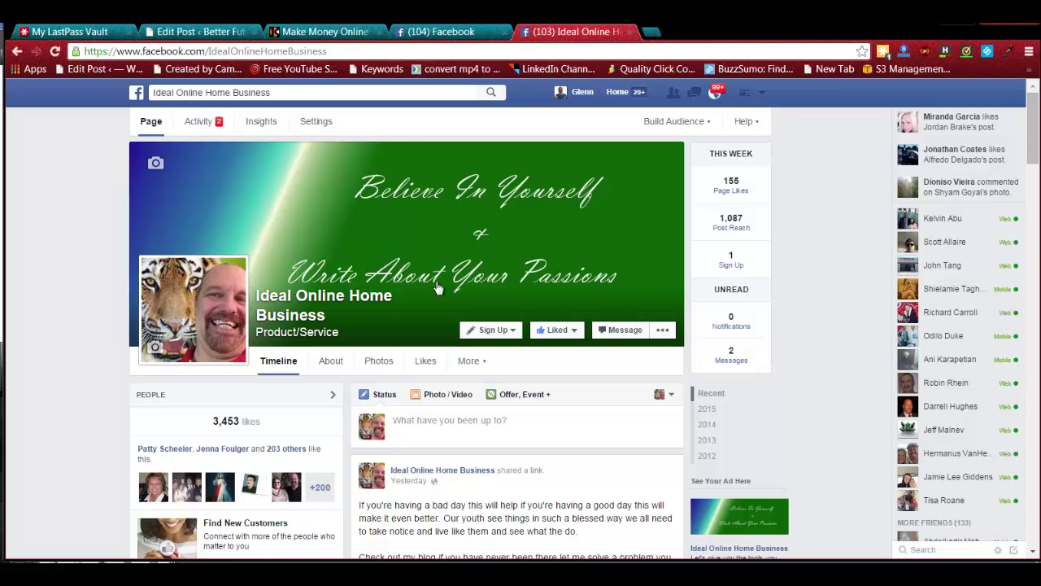
- Browse the Facebook page's timeline from the newest shared link down to the older February 17 posts
mouse_move(797, 585)
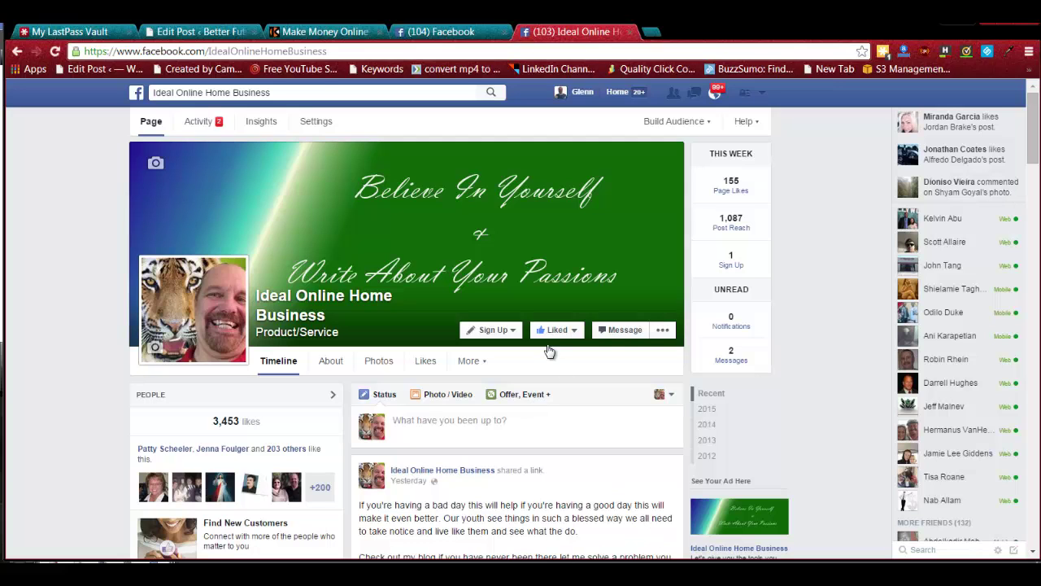
scroll(1022, 122, "down", 1)
scroll(1027, 126, "down", 3)
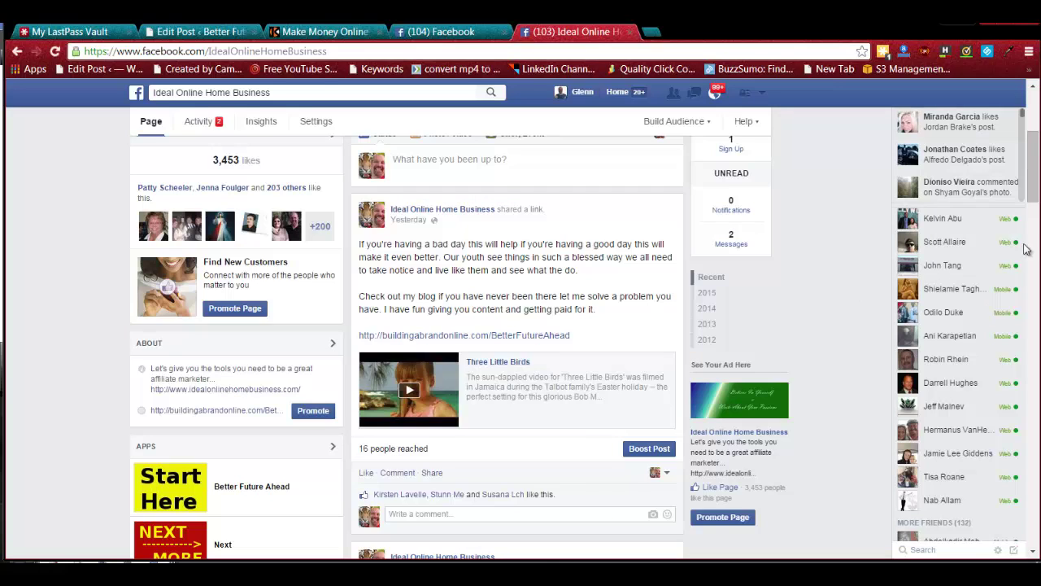
scroll(1033, 187, "down", 1)
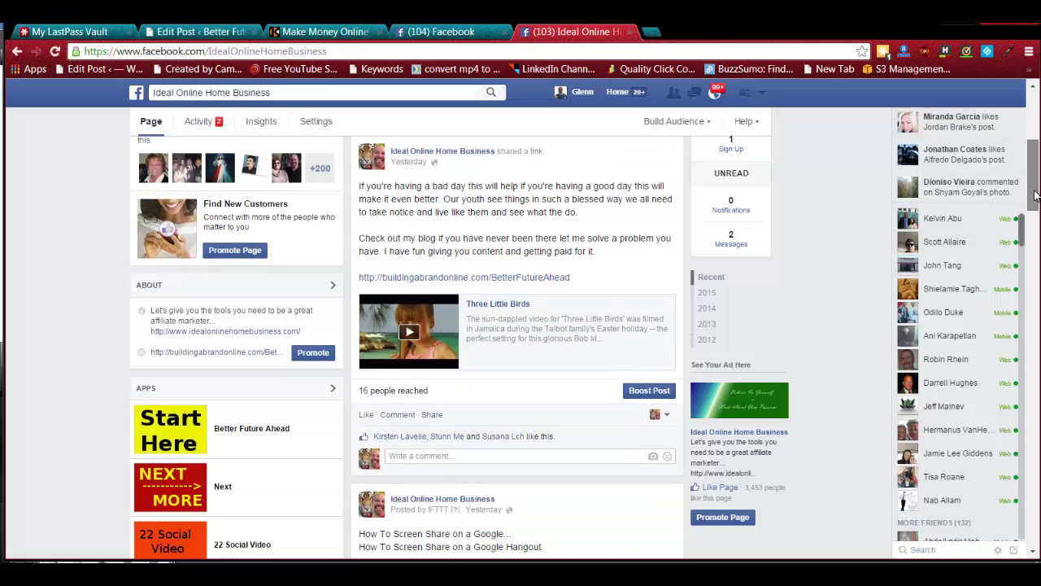
scroll(626, 335, "down", 1)
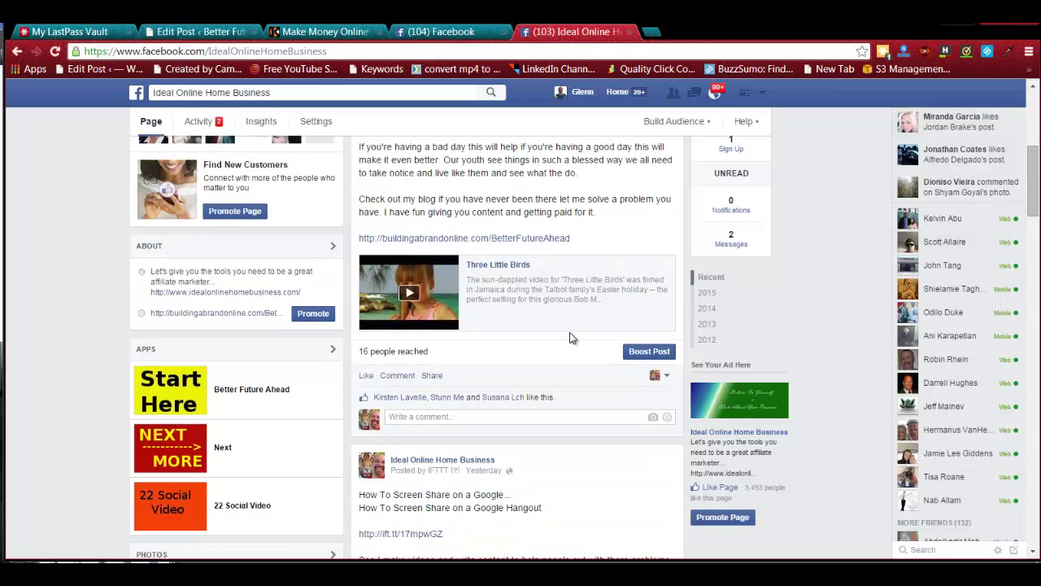
scroll(553, 354, "down", 1)
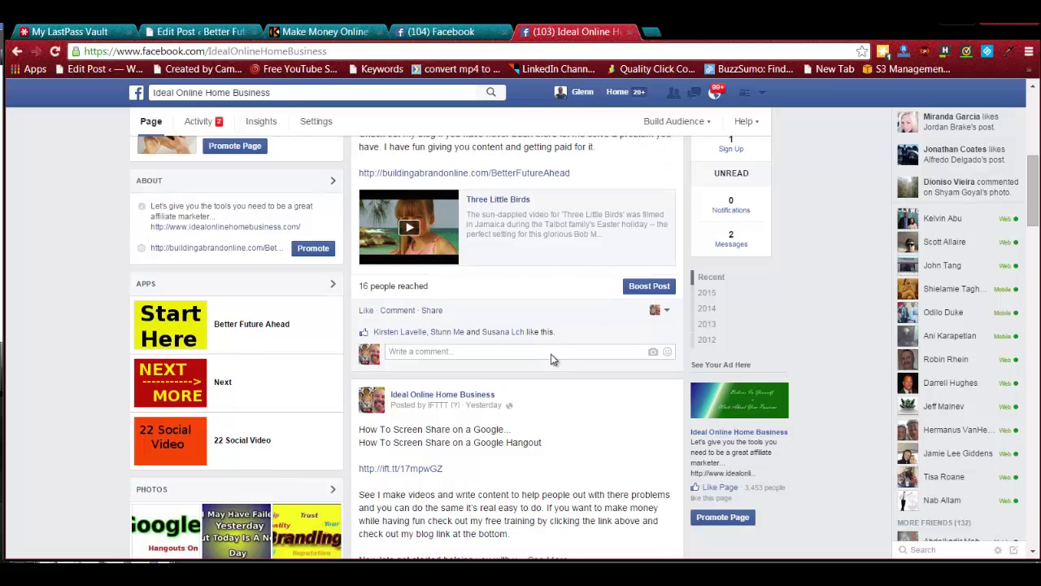
key("End")
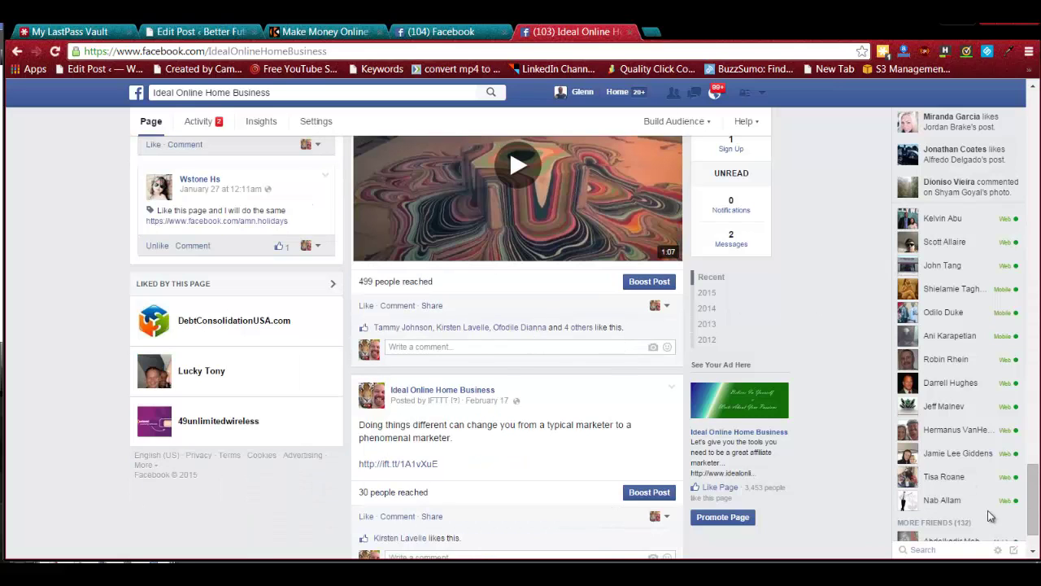
- Look through the Facebook page's February 15 and 17 posts and its About, Apps and Photos sections
scroll(1032, 503, "down", 1)
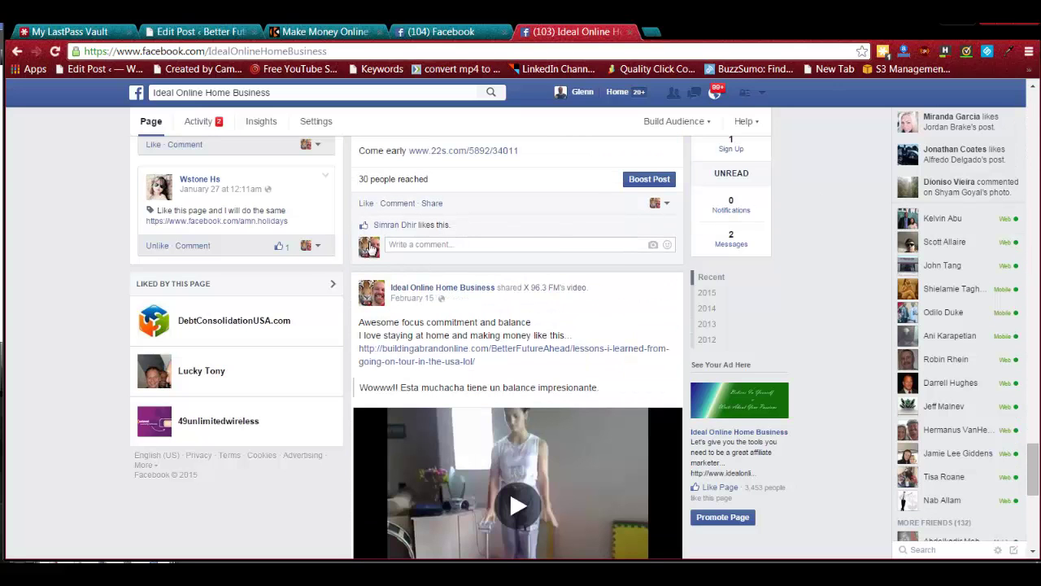
scroll(314, 257, "up", 5)
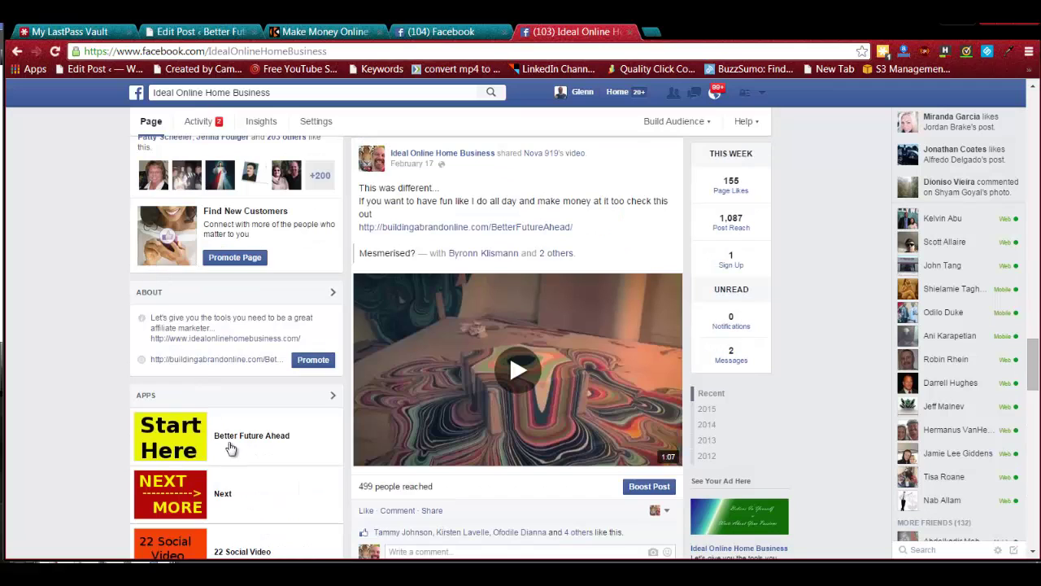
scroll(293, 414, "up", 3)
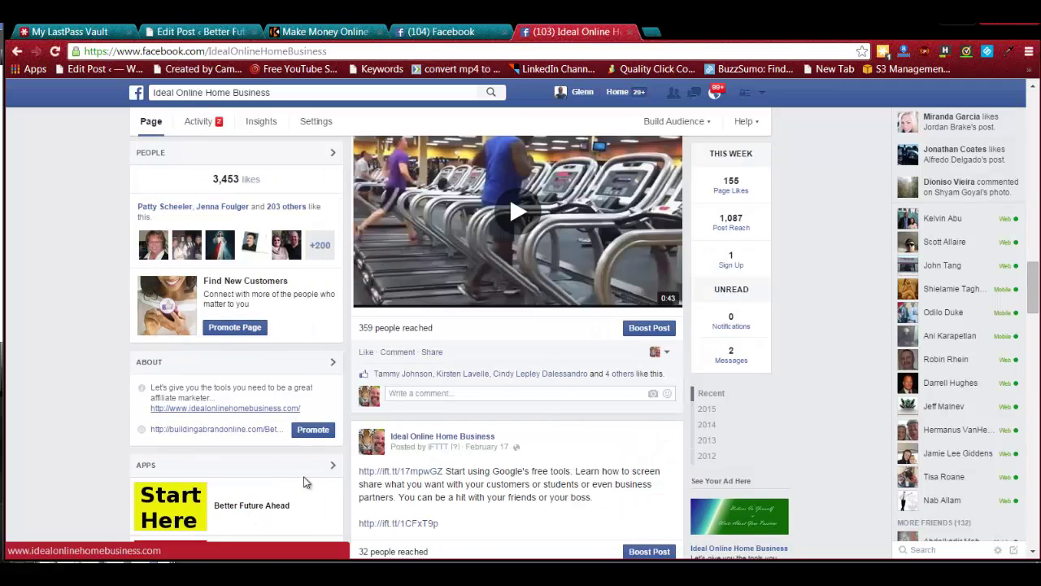
scroll(326, 480, "down", 3)
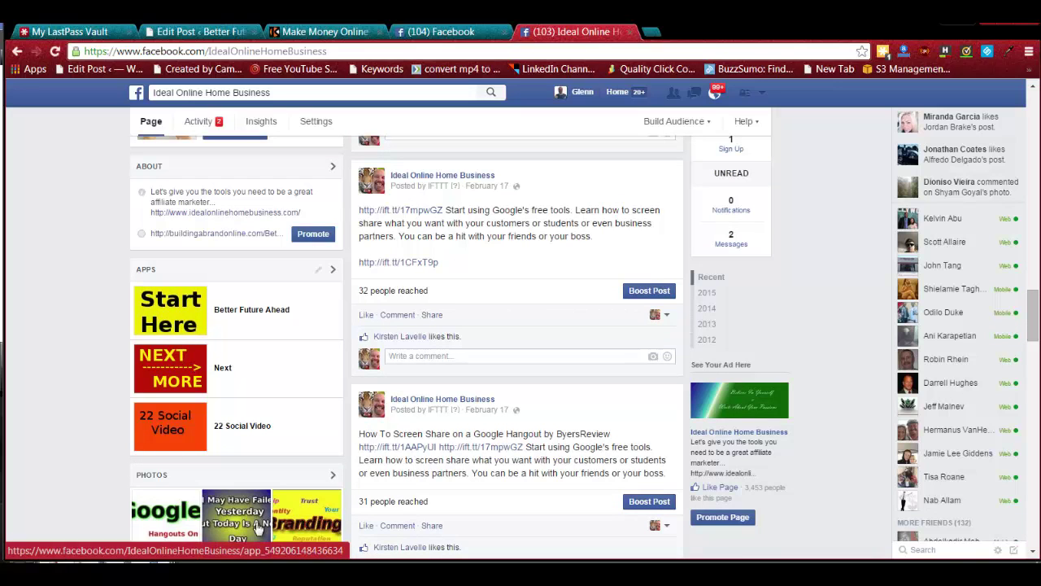
scroll(216, 512, "down", 1)
scroll(217, 508, "down", 1)
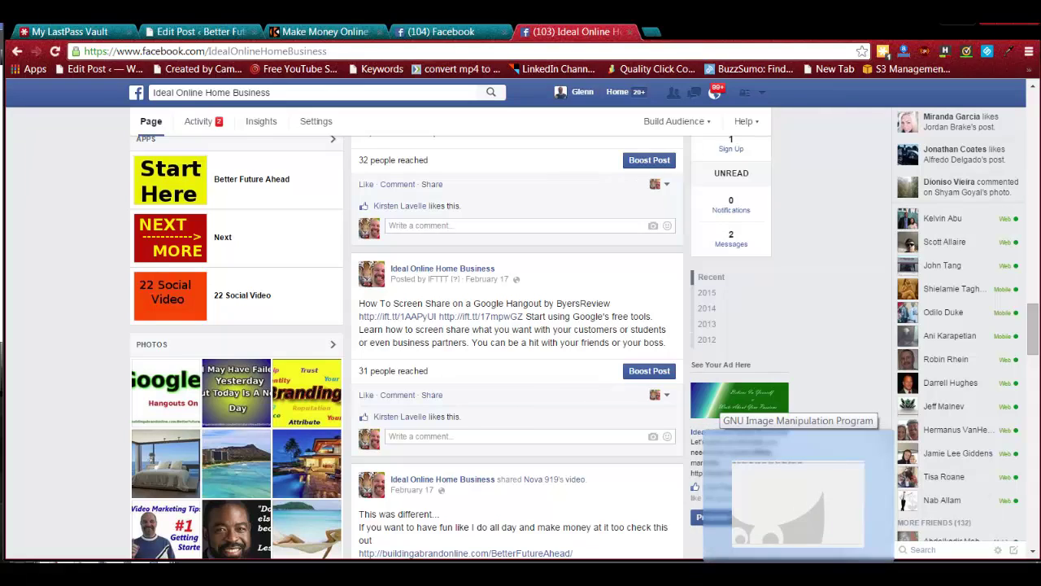
- Switch to GIMP and create a new 640 × 400 px image
left_click(816, 428)
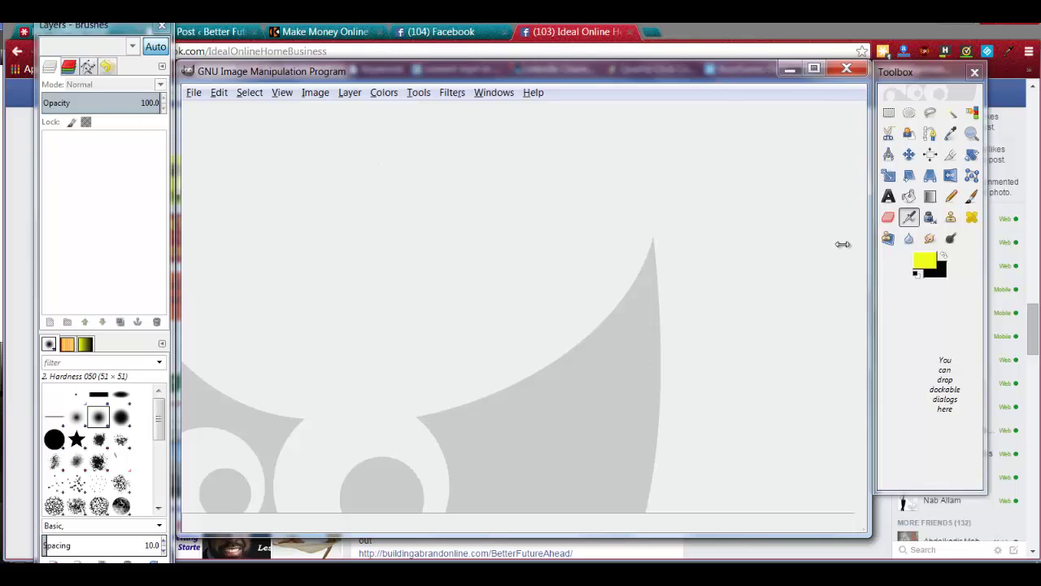
left_click(194, 94)
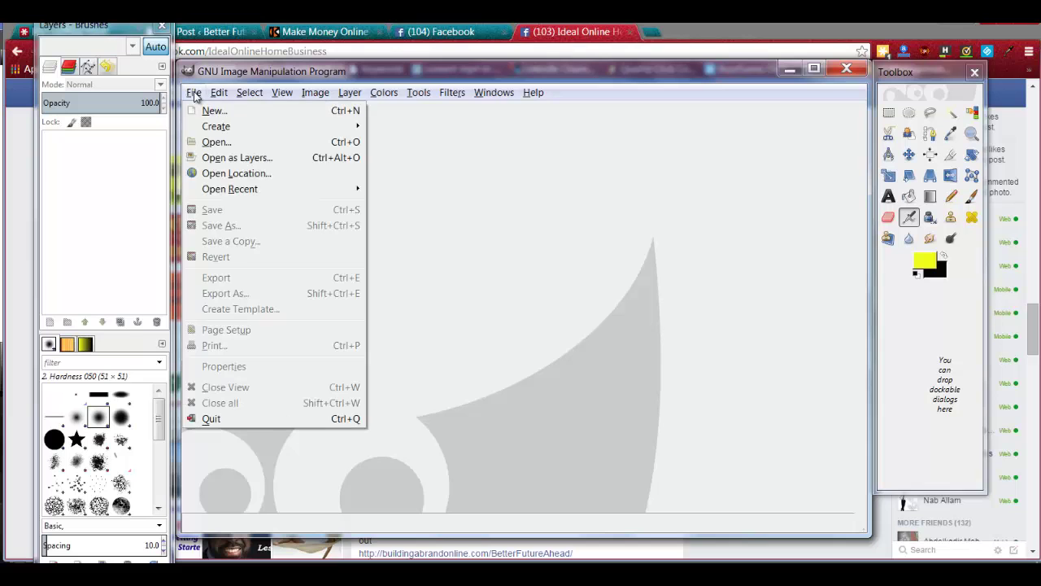
left_click(215, 113)
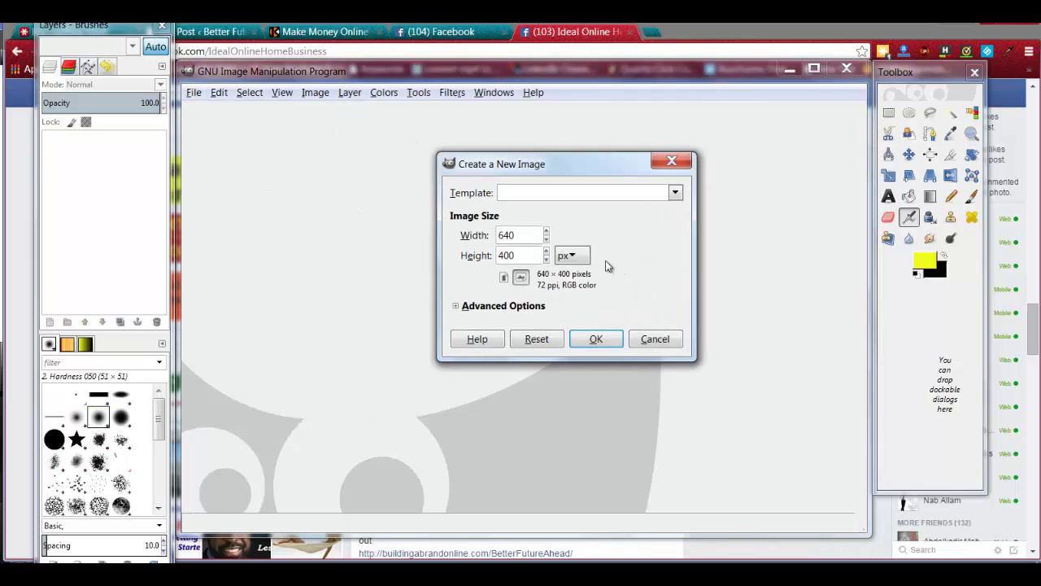
left_click(598, 338)
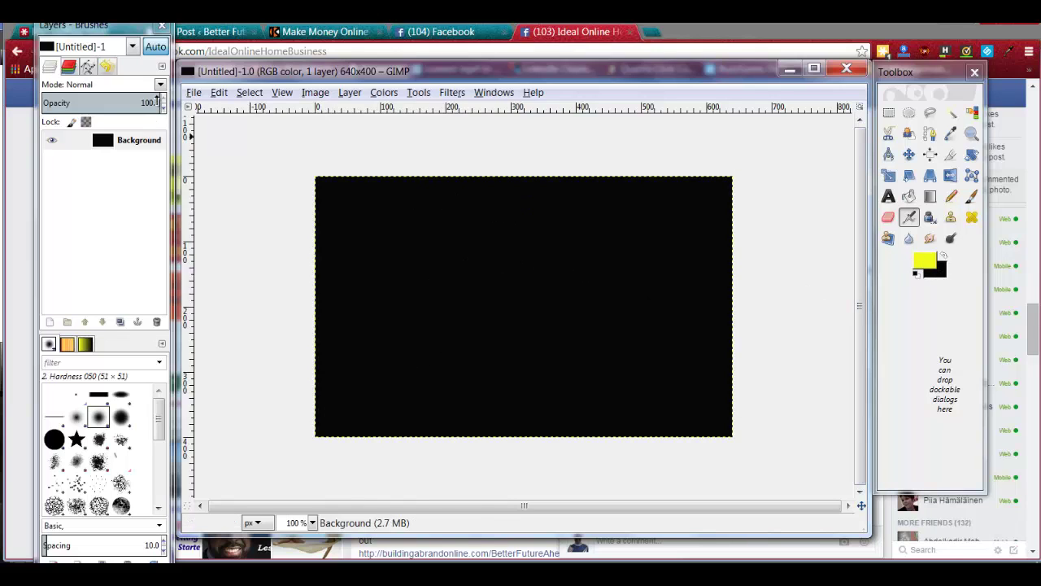
left_click(194, 93)
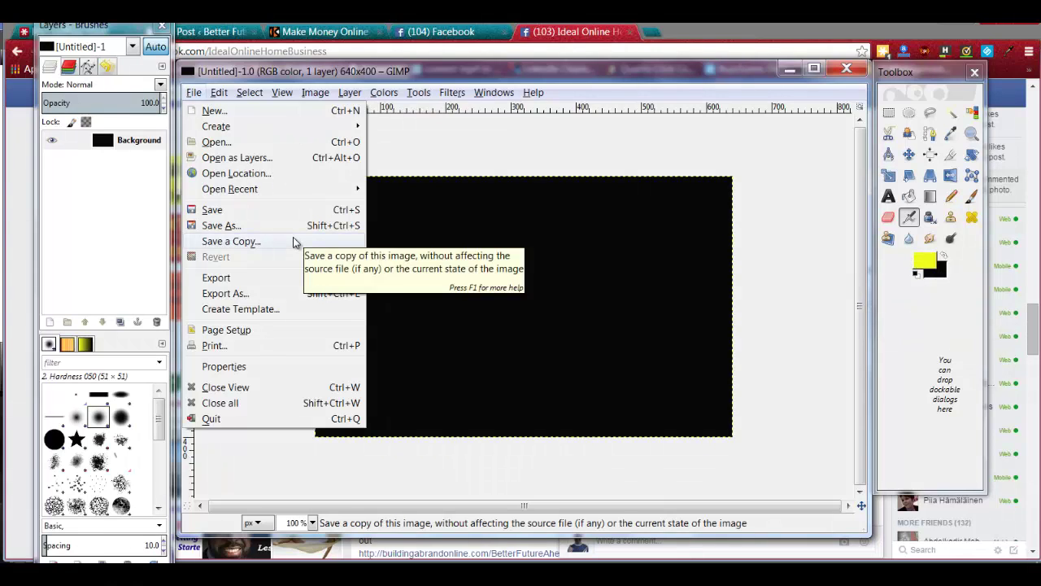
left_click(606, 160)
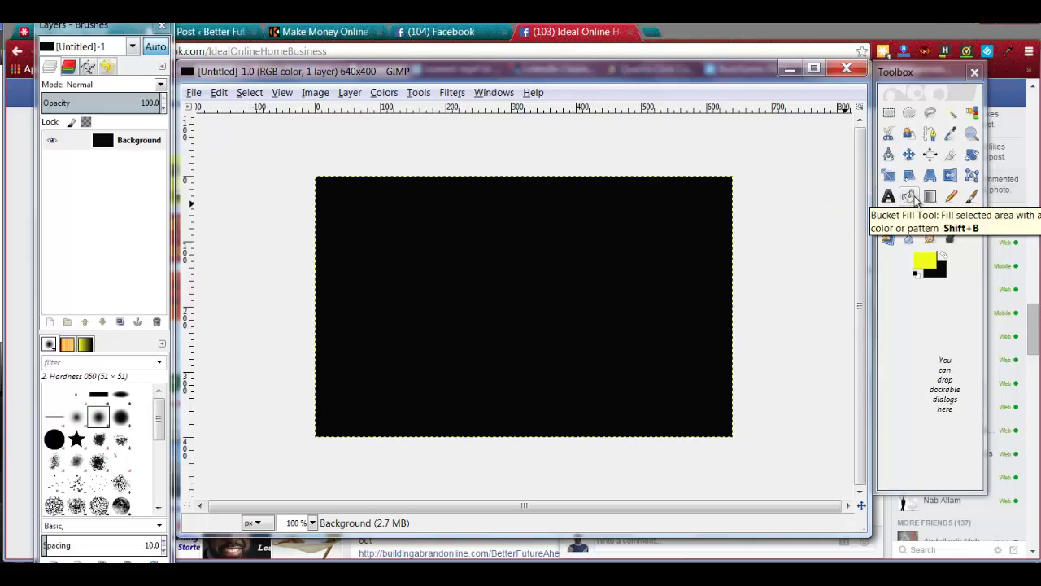
left_click(911, 198)
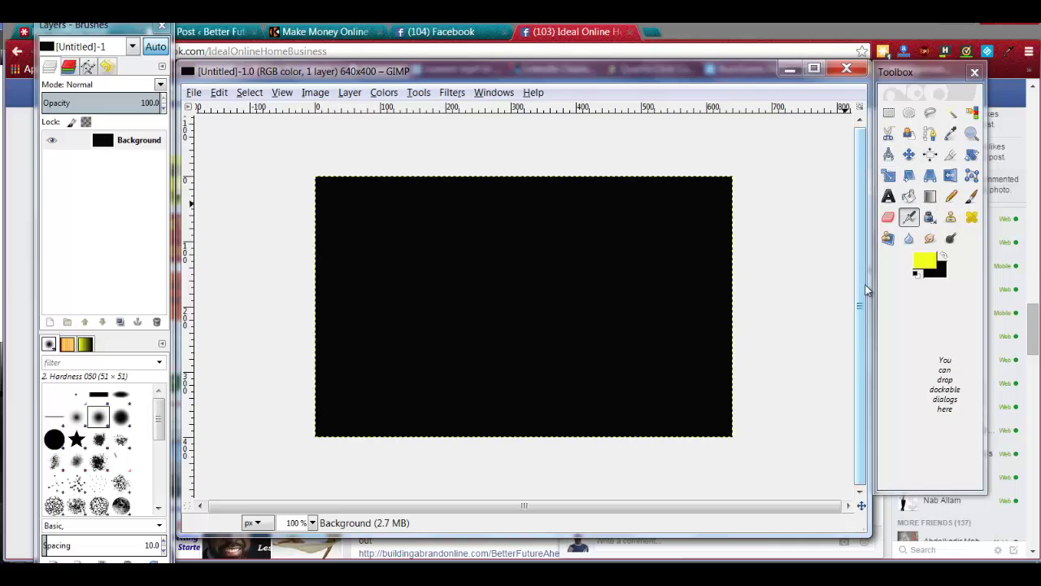
left_click(942, 272)
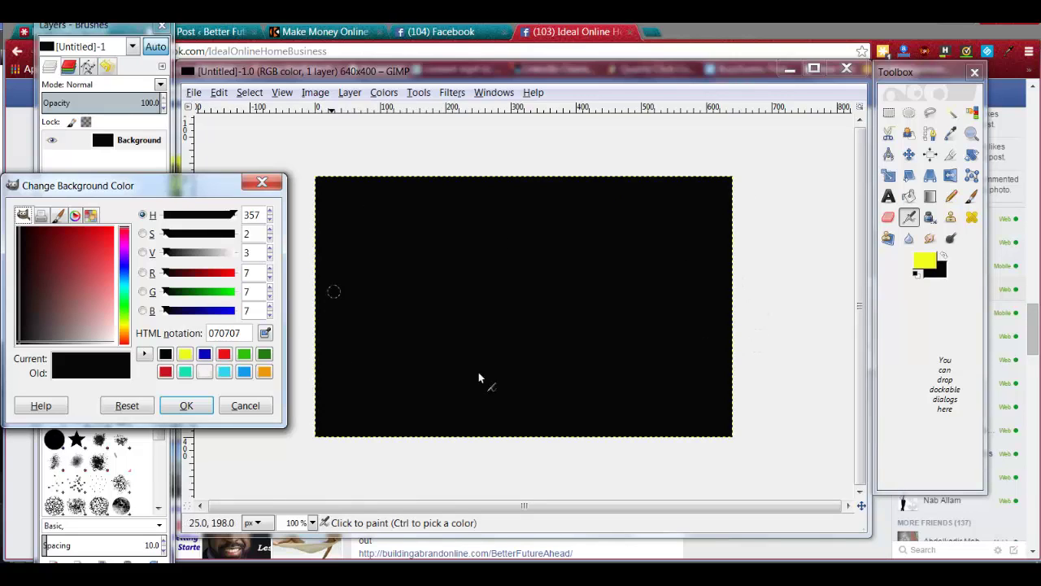
- Fill the background with a radial Blend gradient from yellow at the image's centre to black near its right edge
left_click(930, 196)
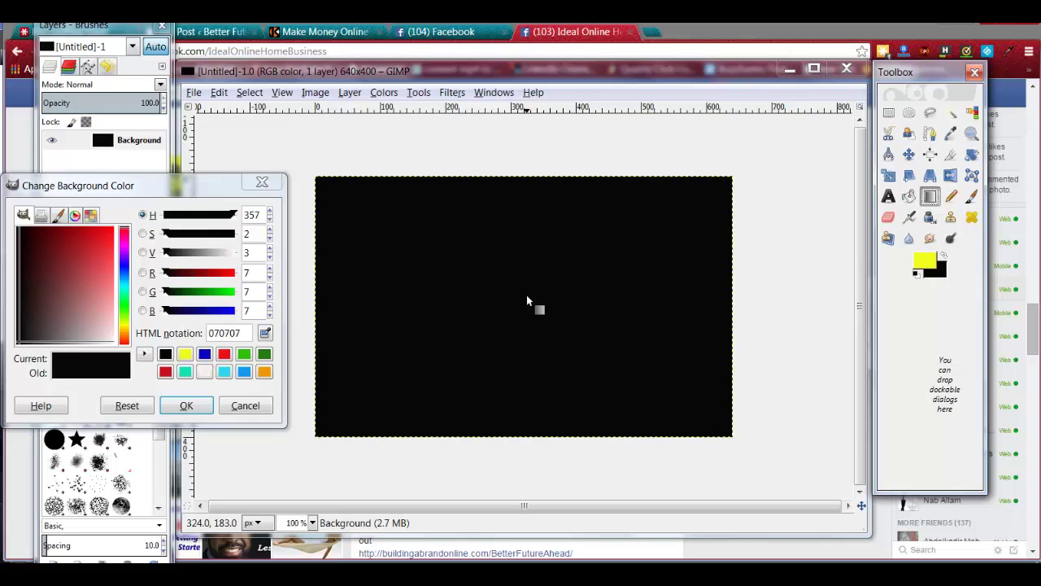
double_click(930, 199)
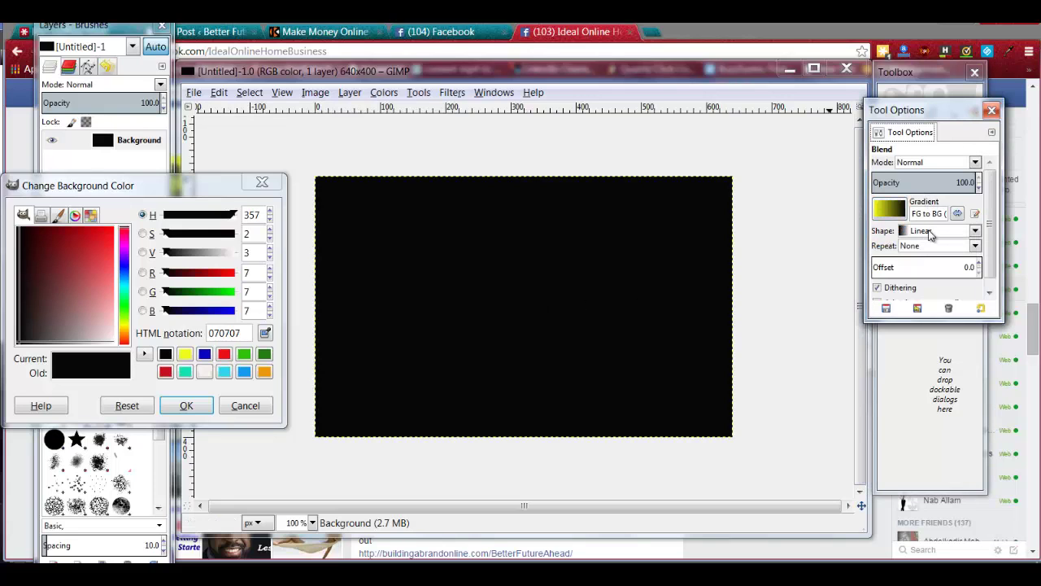
left_click(976, 233)
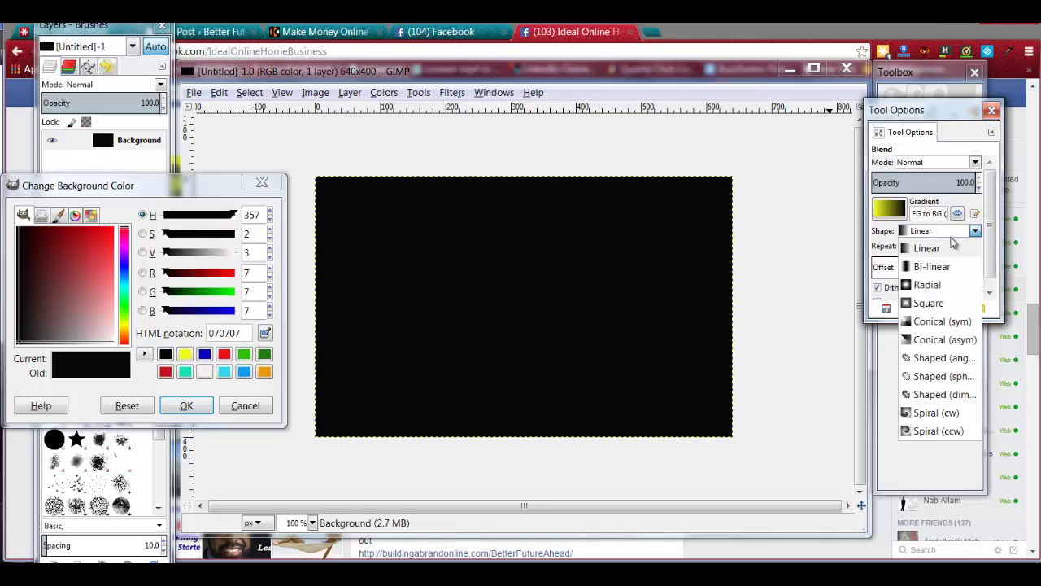
left_click(932, 286)
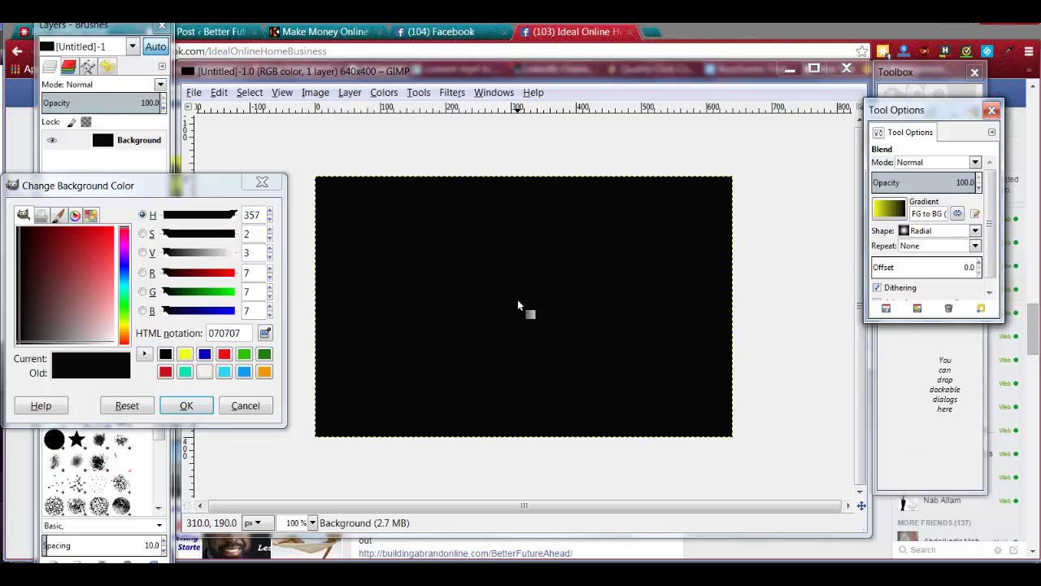
left_click_drag(519, 300, 724, 301)
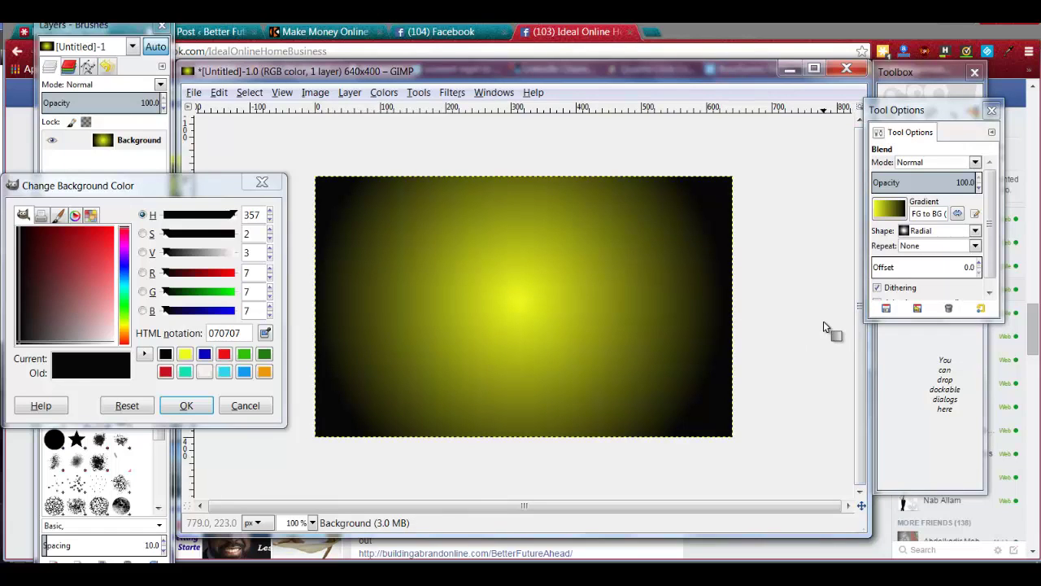
- Set the foreground color to the near-white swatch f6f0f0
left_click(901, 358)
left_click(925, 262)
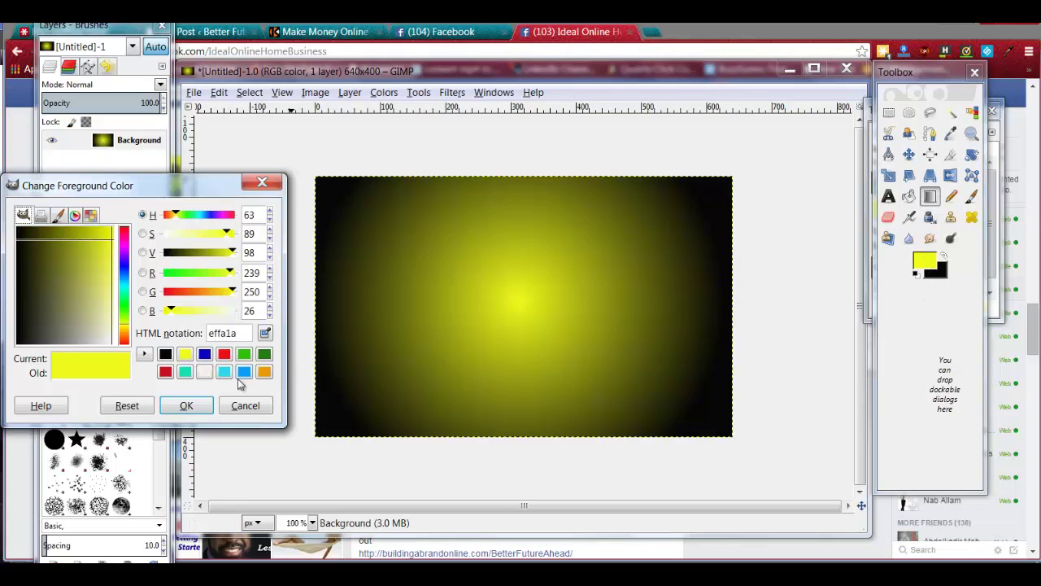
left_click(204, 372)
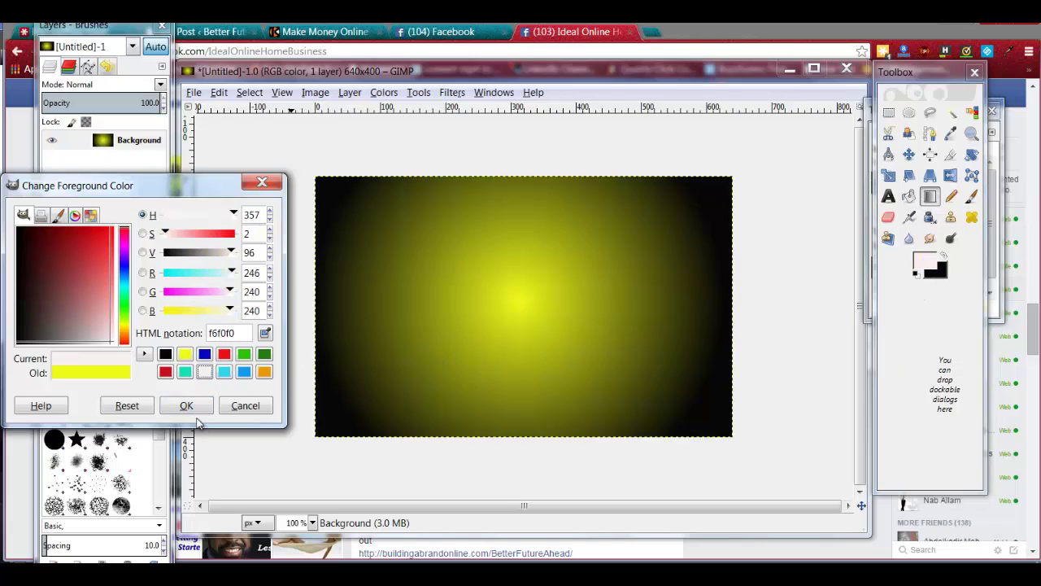
left_click(186, 405)
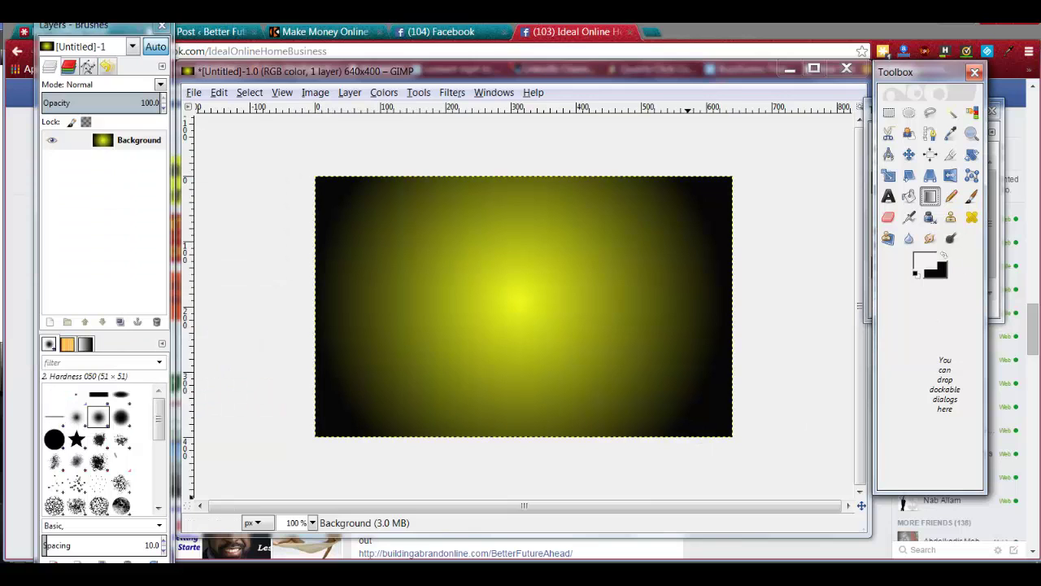
- Switch to Notepad++, copy the line "The Power Of What You Believe Is What You Can Do..." from Landing pages.txt, and return to GIMP
key("alt+Tab")
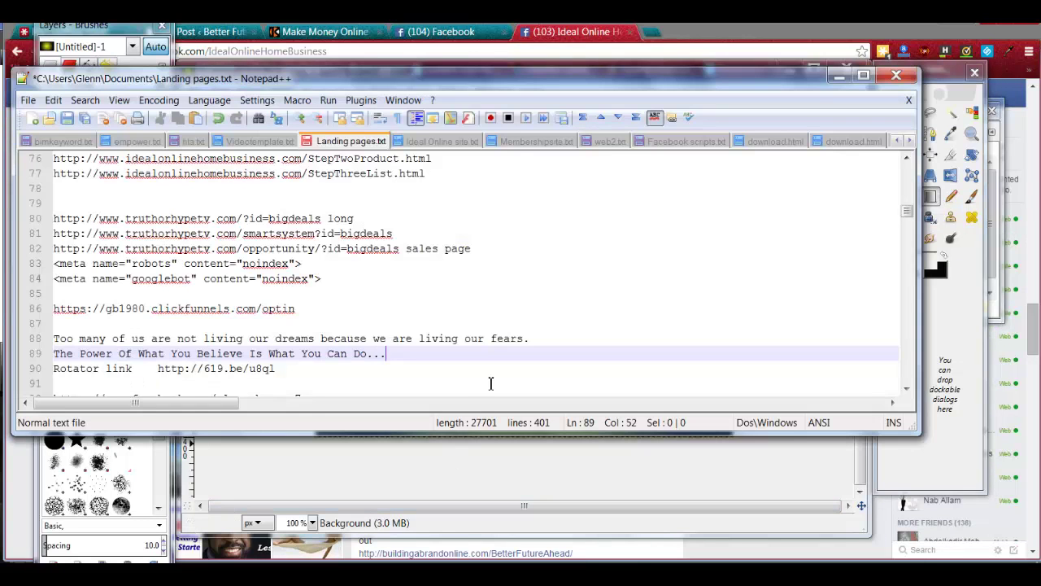
left_click_drag(327, 357, 54, 354)
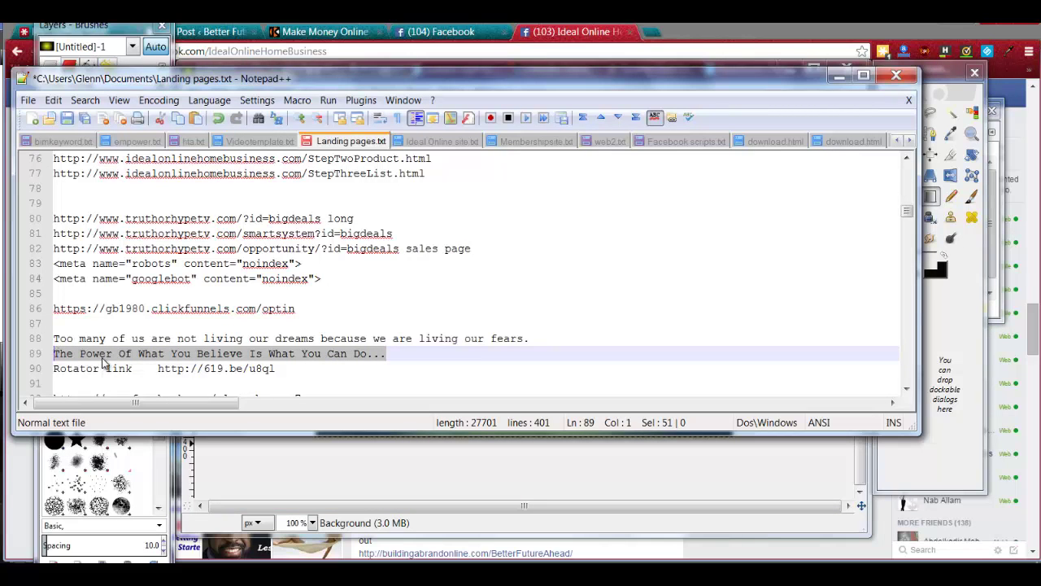
right_click(101, 362)
left_click(162, 384)
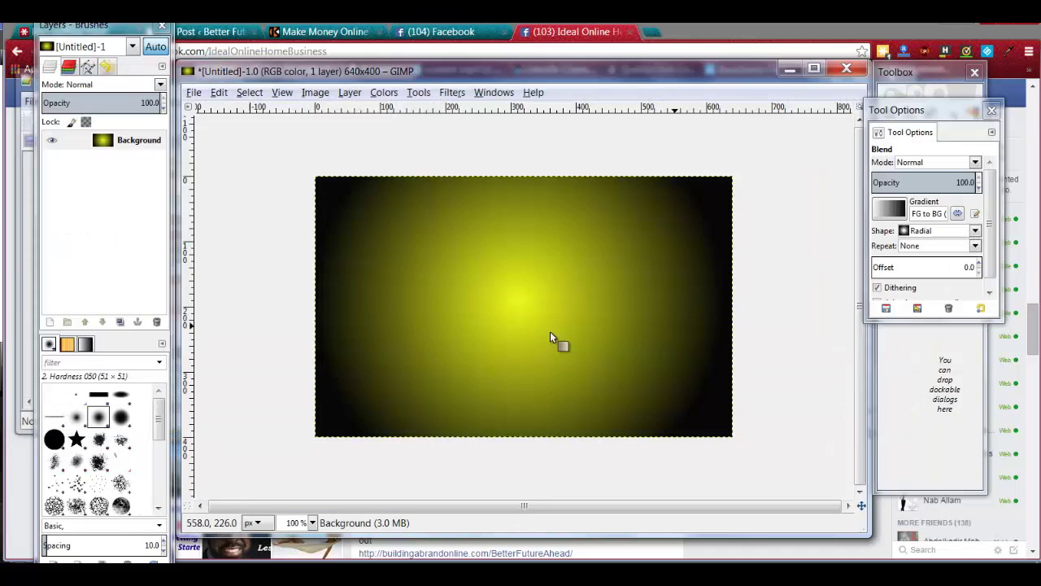
left_click(839, 76)
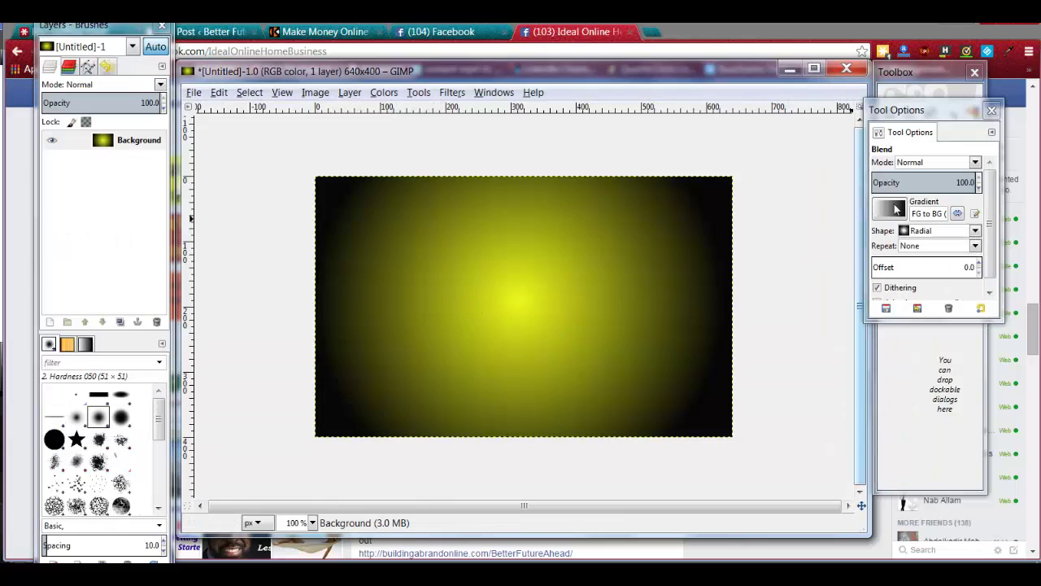
- Draw a text box about 493 × 178 px across the image and paste in "The Power Of What You Believe Is What You Can Do..."
left_click(992, 110)
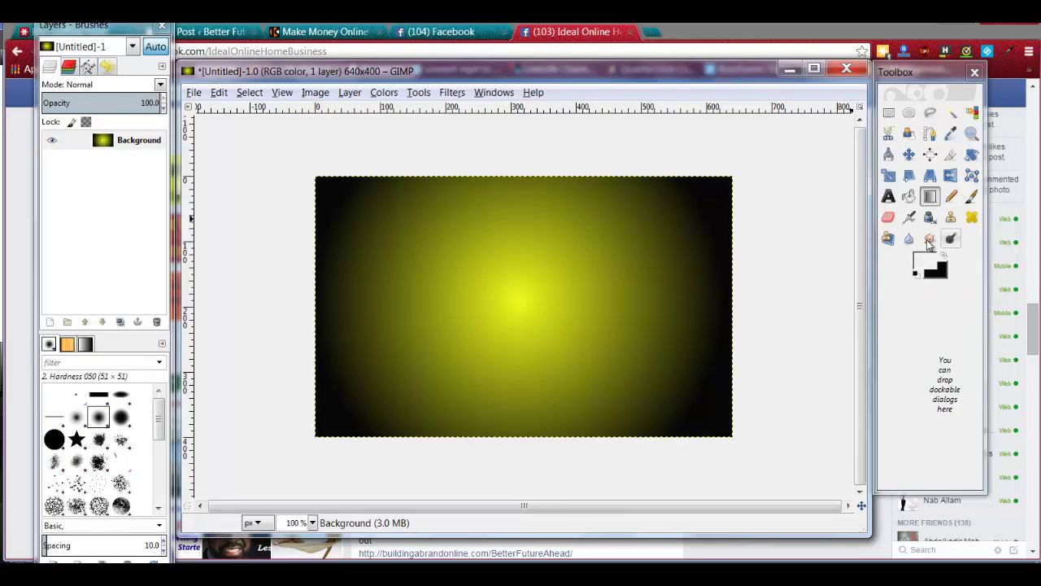
left_click(889, 197)
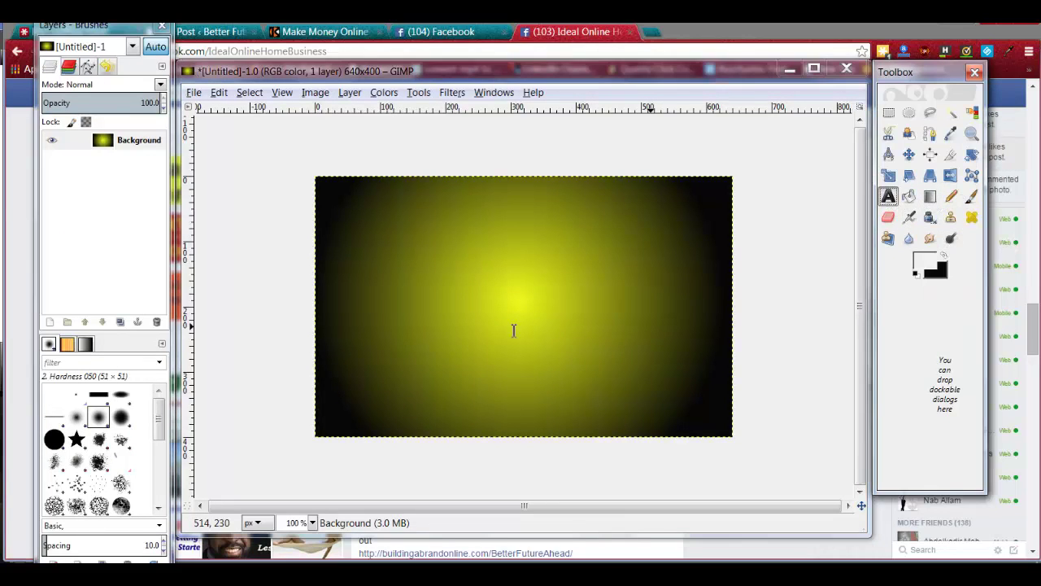
left_click_drag(371, 262, 689, 322)
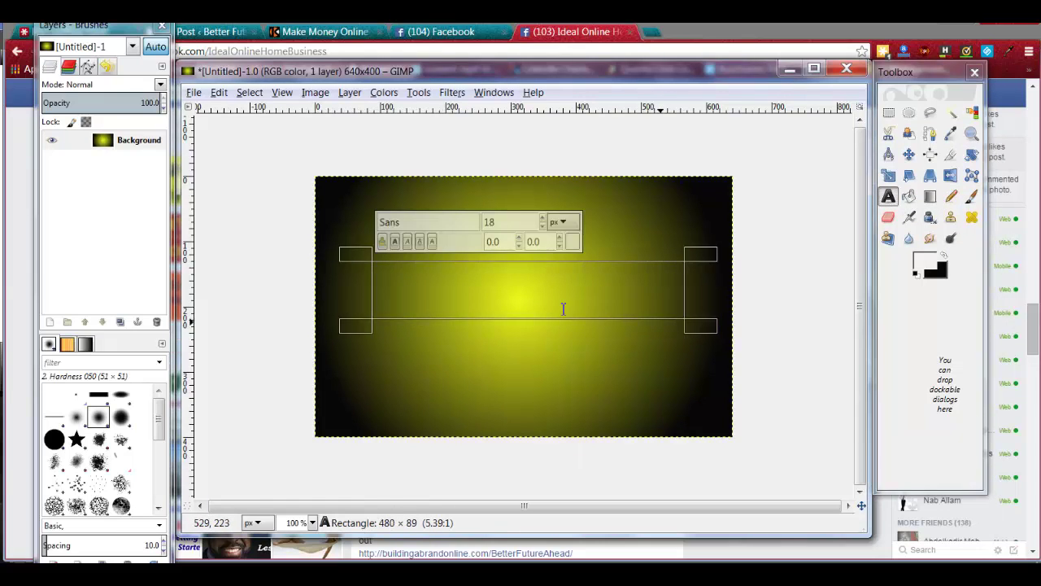
left_click_drag(355, 334, 347, 418)
right_click(390, 289)
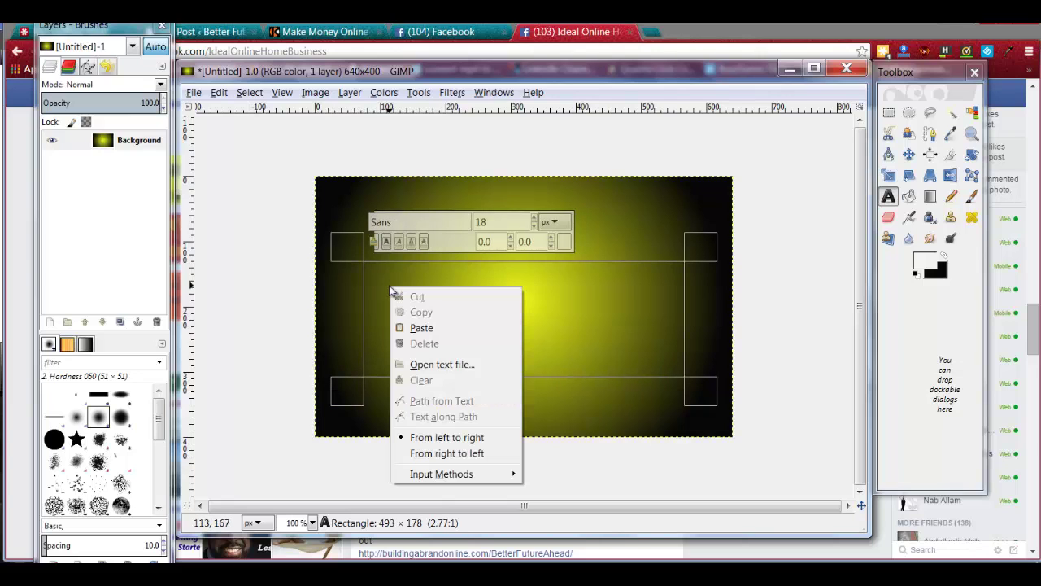
left_click(421, 327)
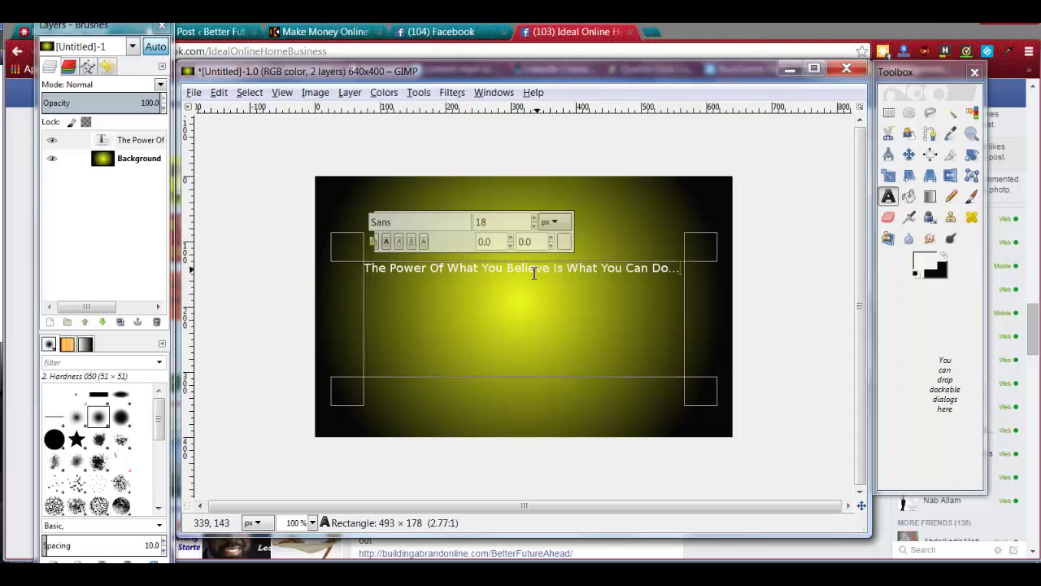
- Break the quote into two lines before "Believe" and indent the first line to centre it over the second
left_click(508, 271)
key("Return")
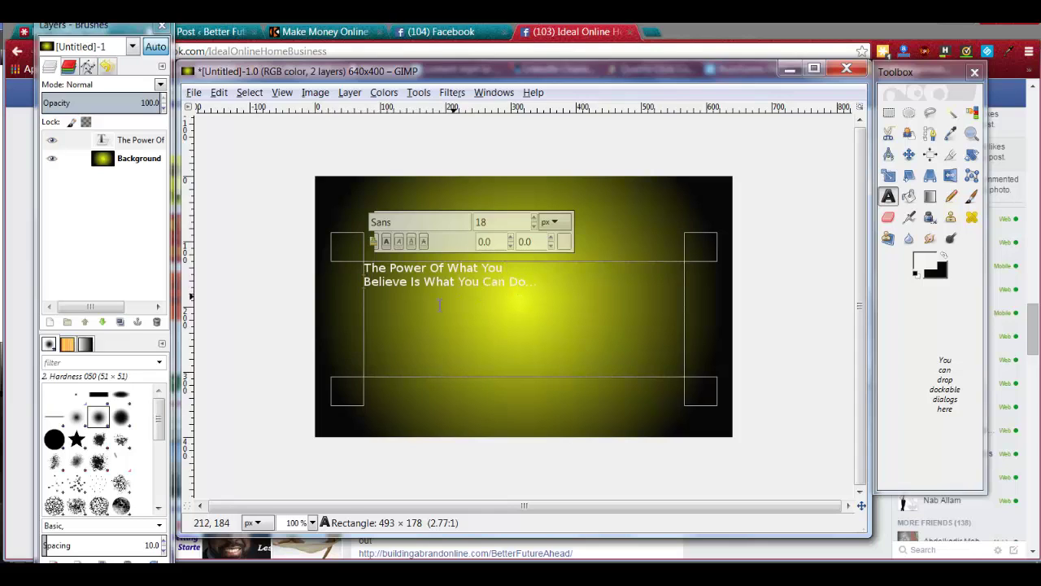
left_click_drag(549, 284, 358, 270)
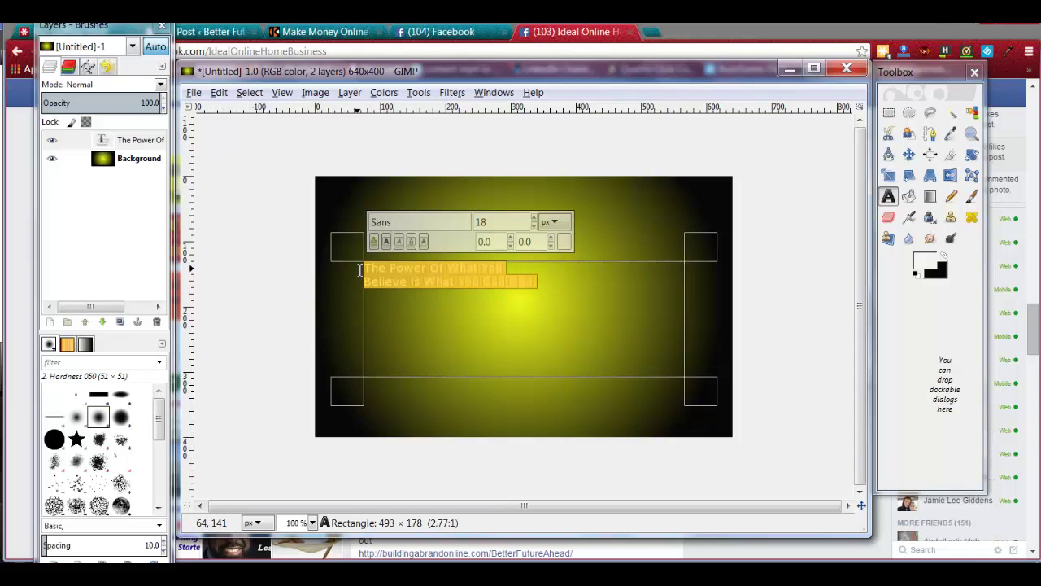
left_click(402, 302)
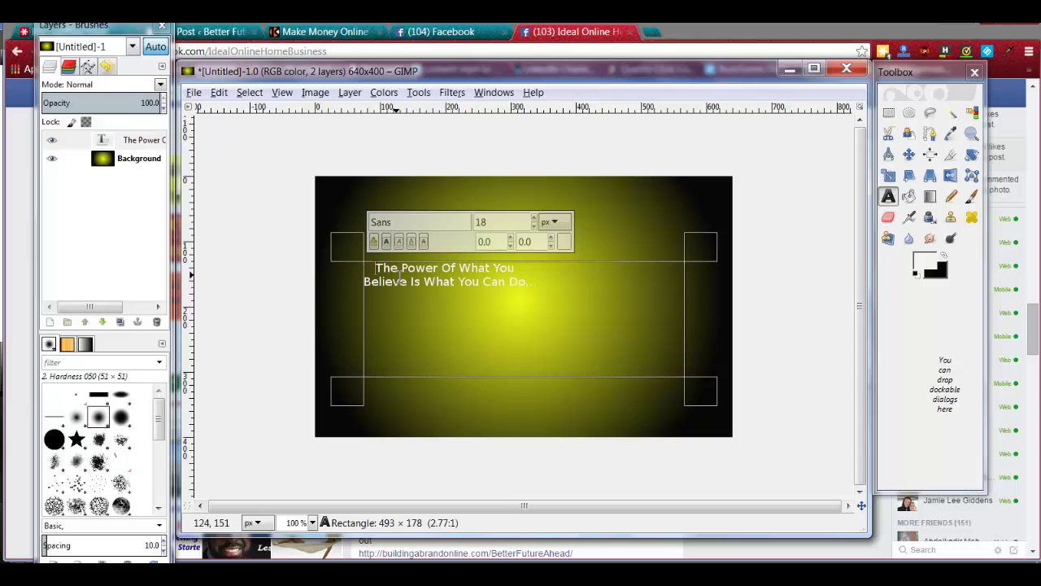
- Select the whole quote text and apply the near-white color f6f0f0 to it
left_click_drag(523, 287, 372, 270)
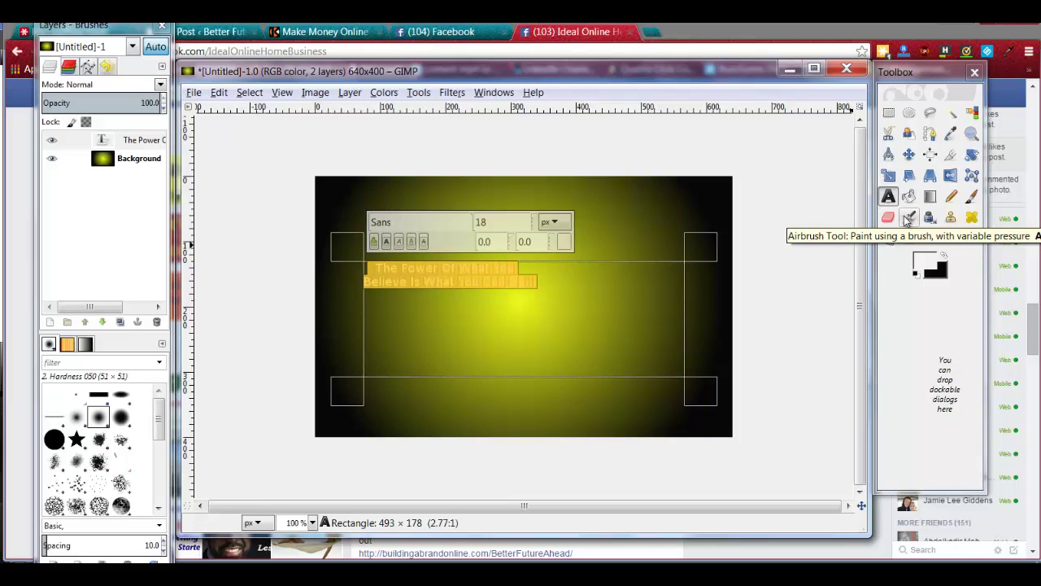
left_click(564, 243)
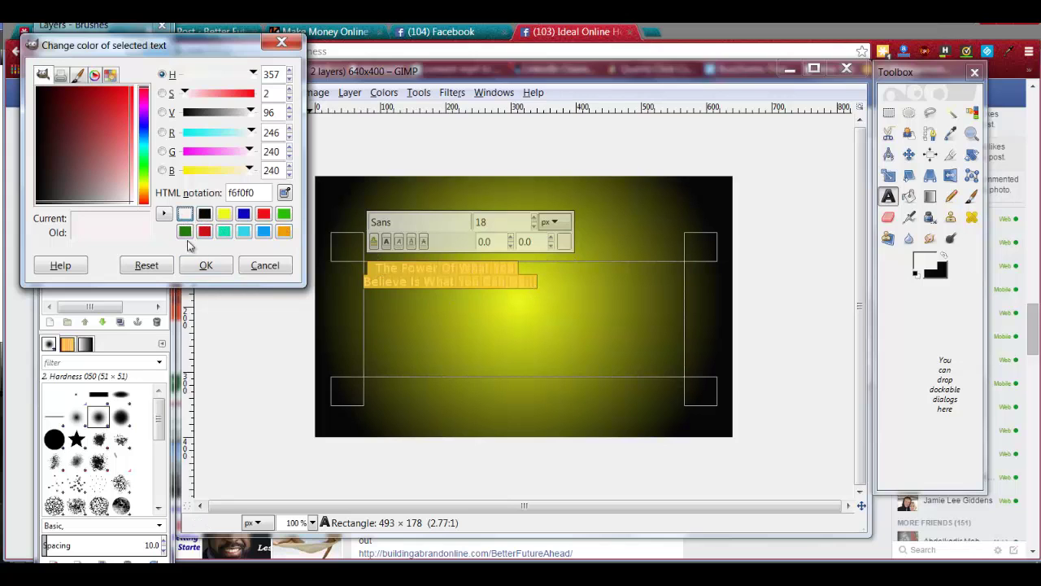
left_click(206, 265)
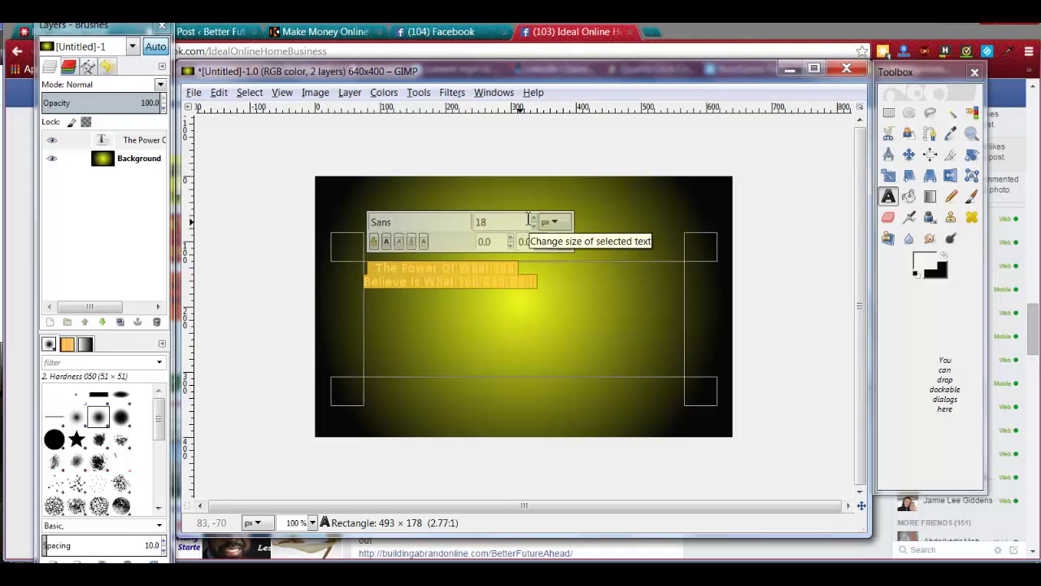
- Set the size of the selected quote text to 35 px
left_click(535, 218)
left_click(535, 218)
left_click(534, 218)
left_click(534, 218)
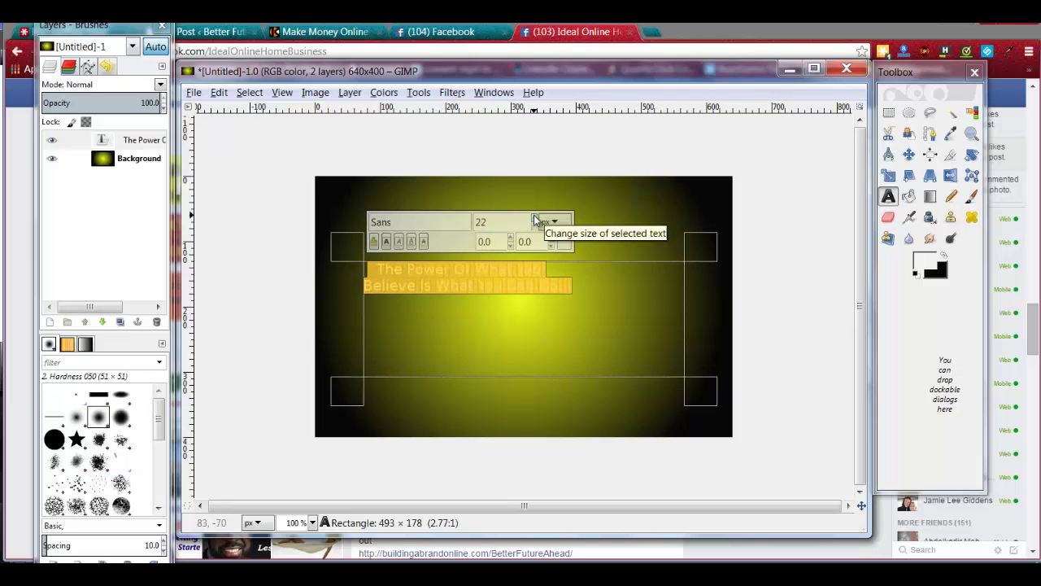
left_click(534, 218)
left_click(535, 218)
left_click(534, 218)
left_click(535, 218)
left_click(534, 218)
left_click(534, 218)
left_click(535, 218)
left_click(534, 218)
left_click(535, 218)
left_click(534, 219)
left_click(534, 218)
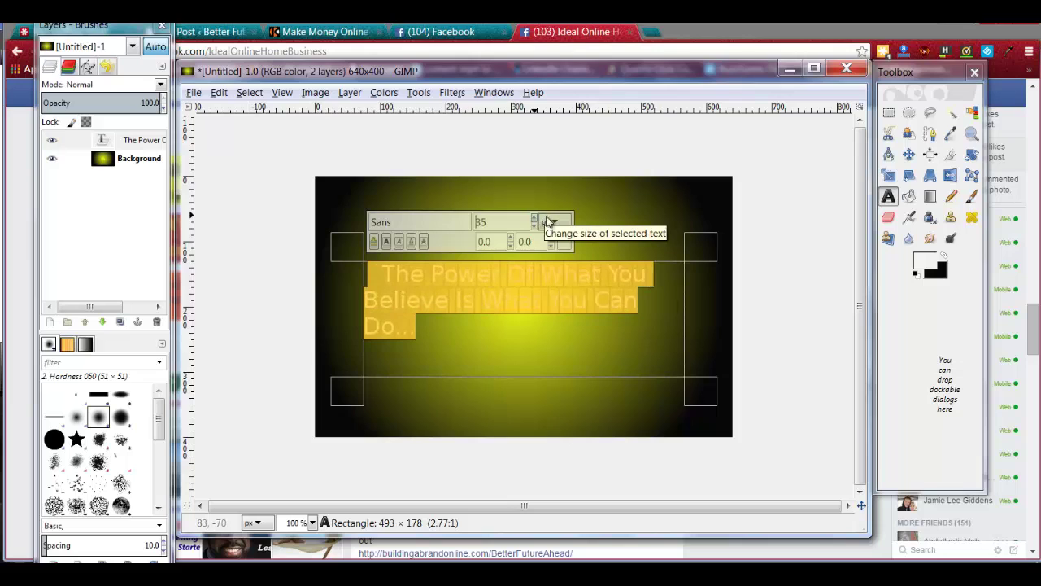
- Widen the quote's text box on both sides to about 578 × 180 px so each sentence part fits on one line
left_click_drag(706, 258, 732, 258)
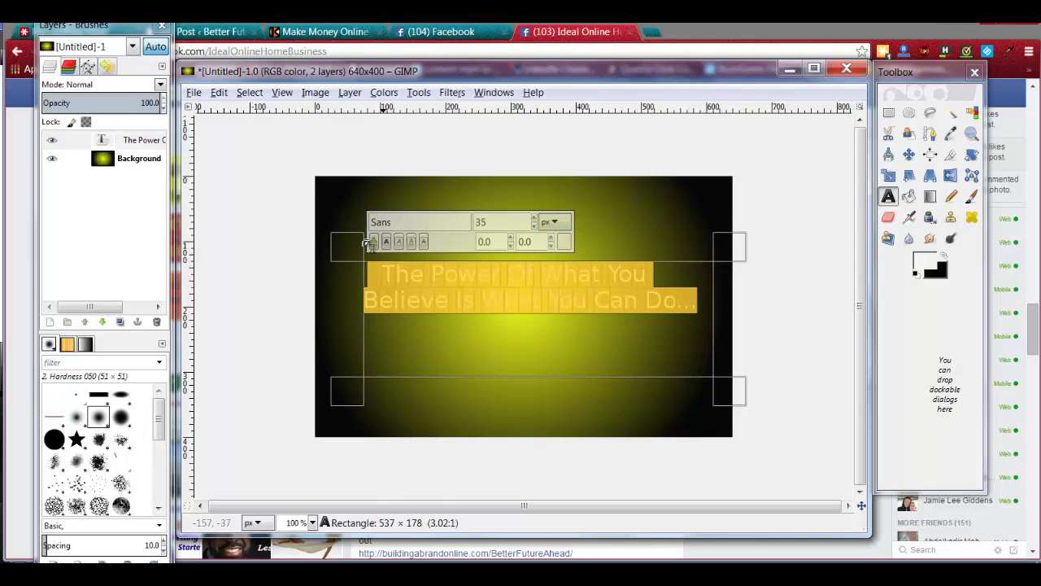
left_click_drag(344, 239, 322, 238)
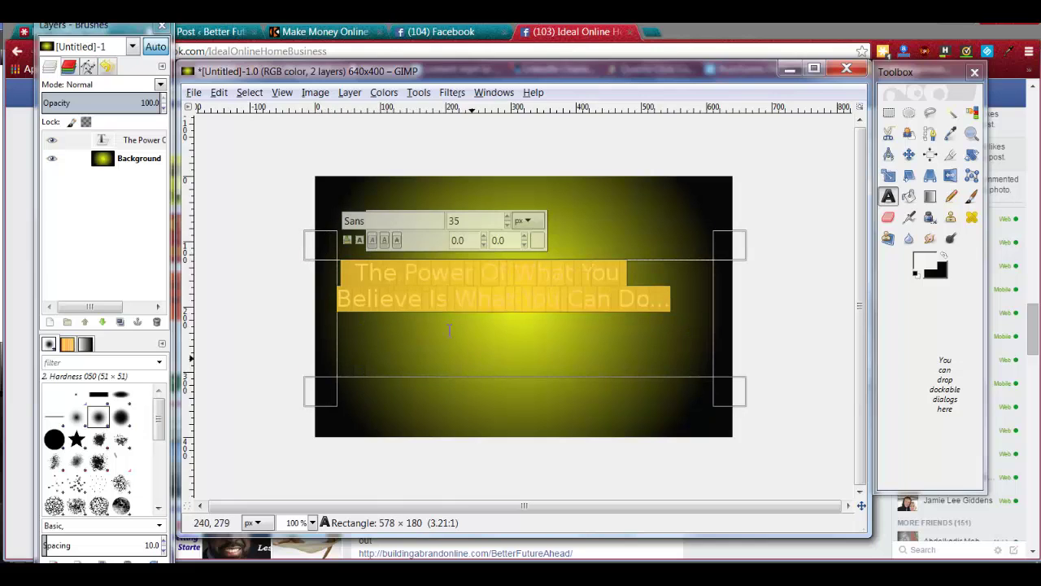
left_click(505, 341)
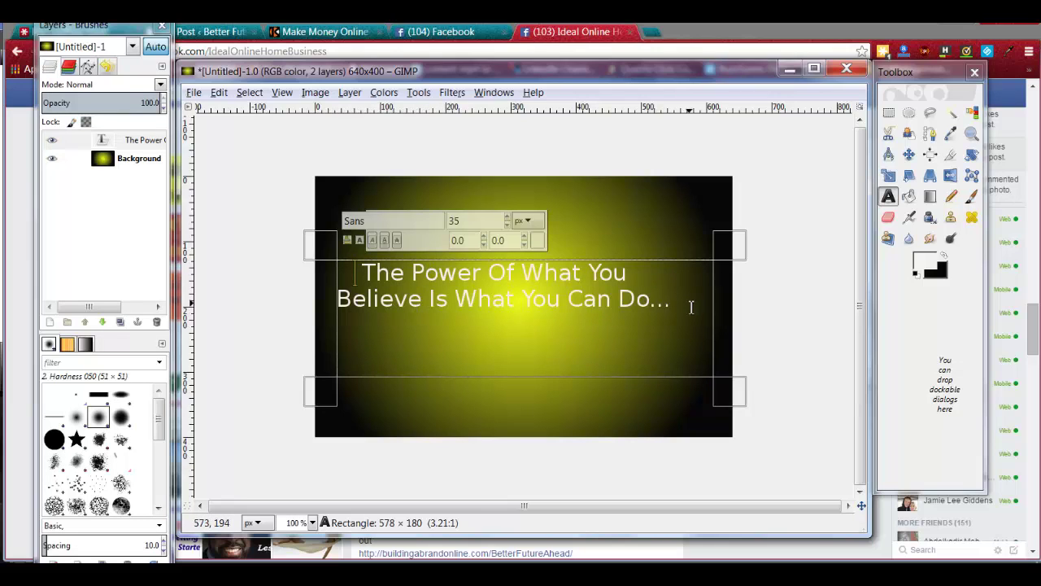
- Select both lines of the quote and set their text size to 39 px
left_click_drag(658, 305, 358, 273)
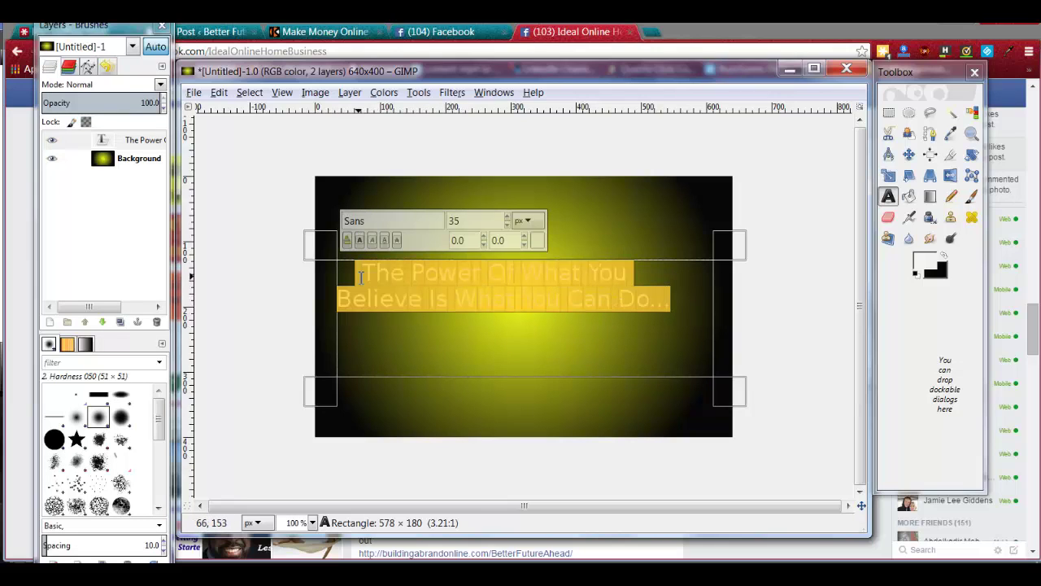
left_click(507, 218)
left_click(507, 217)
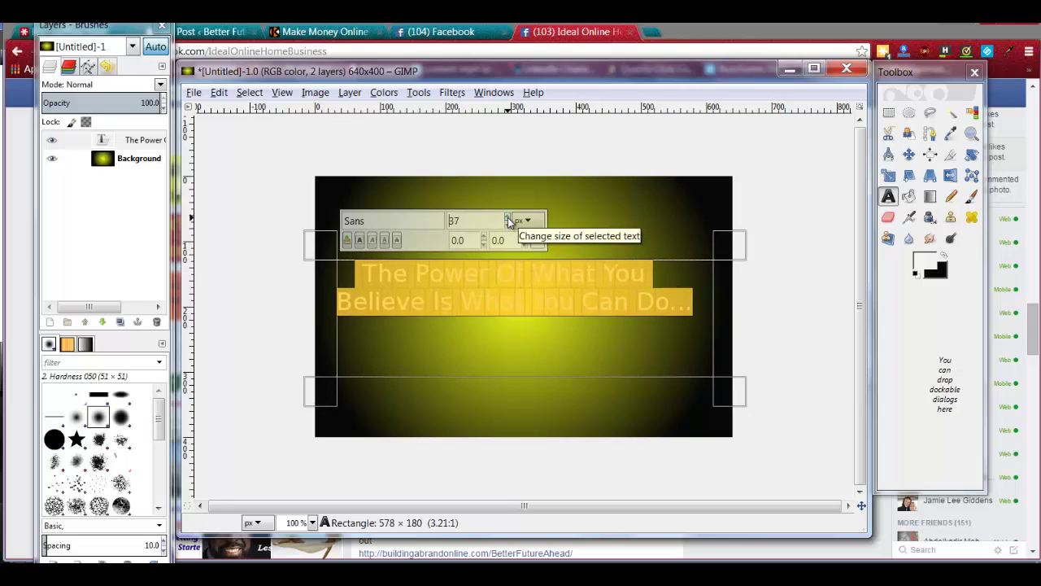
left_click(507, 217)
left_click(506, 217)
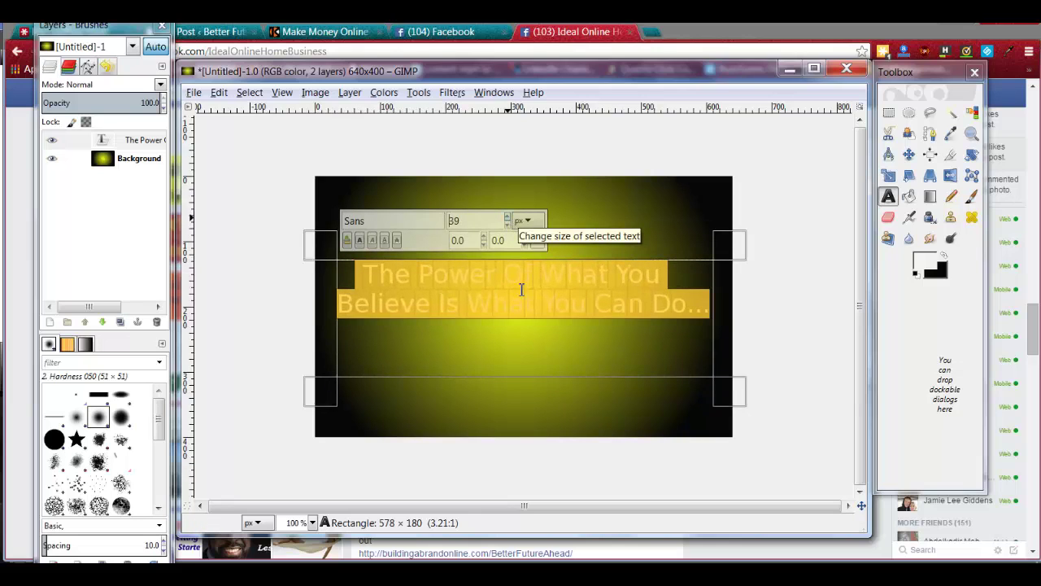
left_click(570, 303)
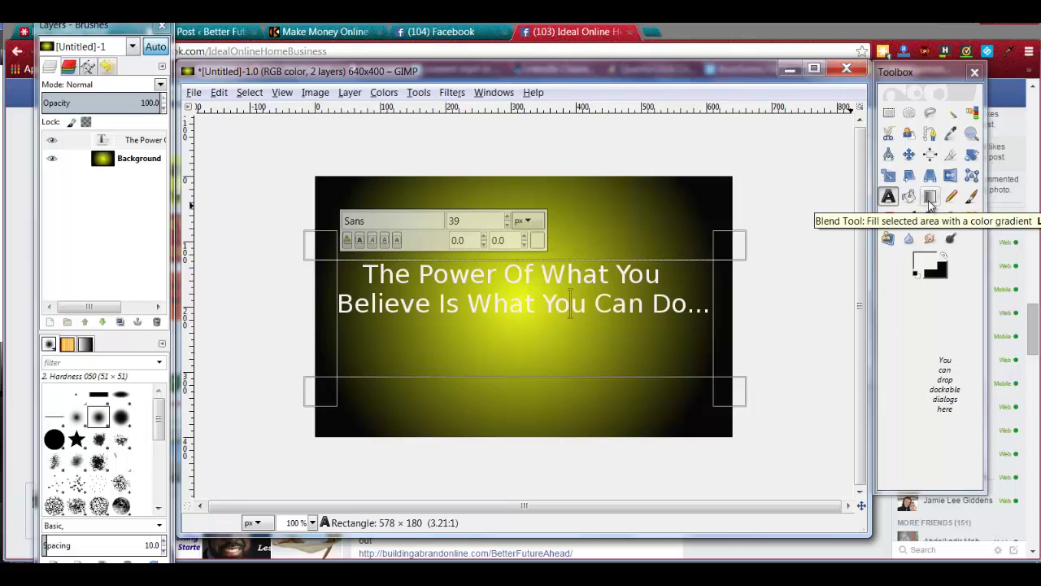
- Open the Text tool's options and change the quote's font to Sans Bold
left_click(888, 199)
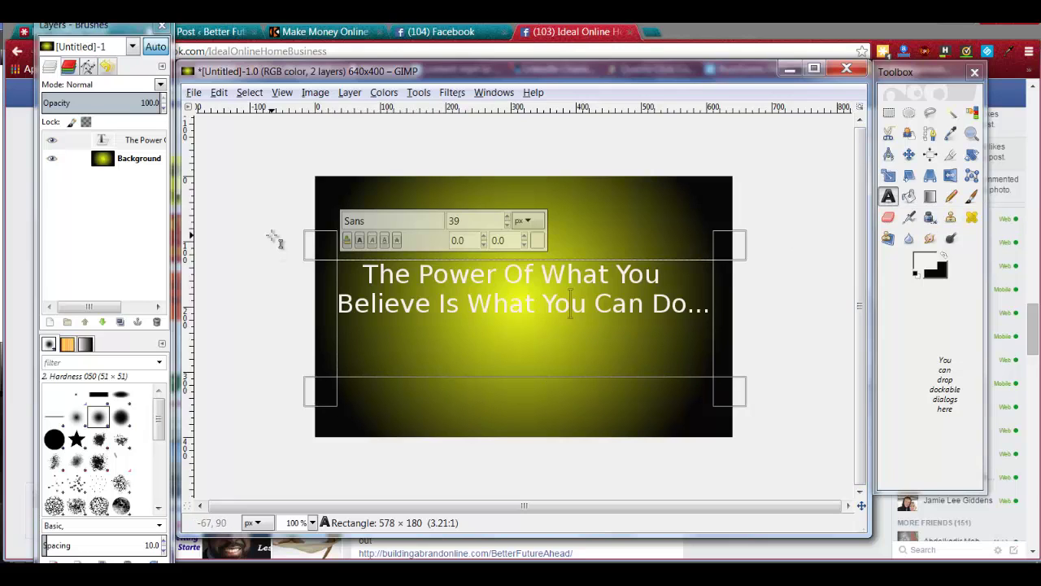
double_click(889, 198)
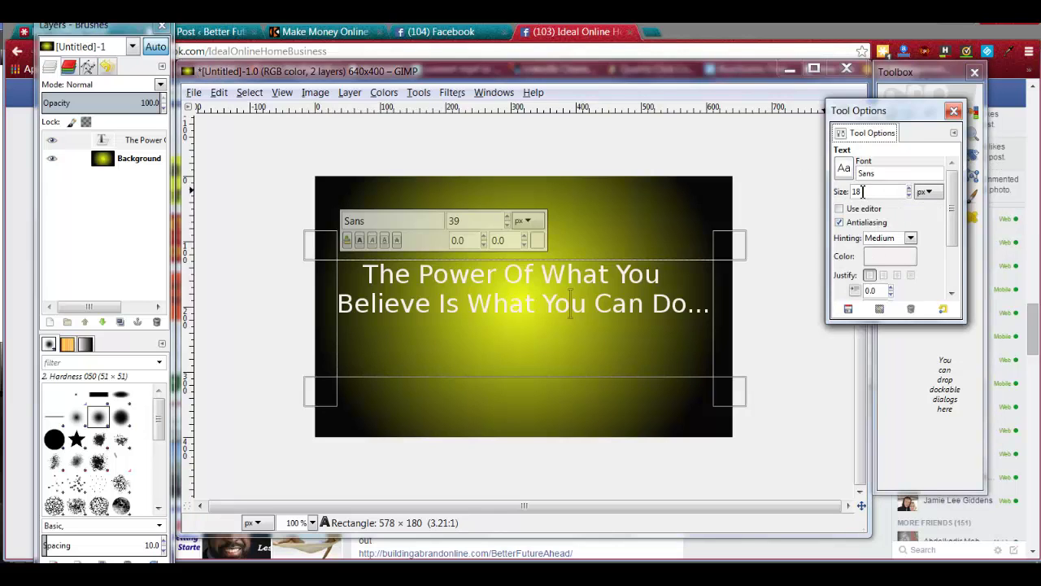
left_click(844, 169)
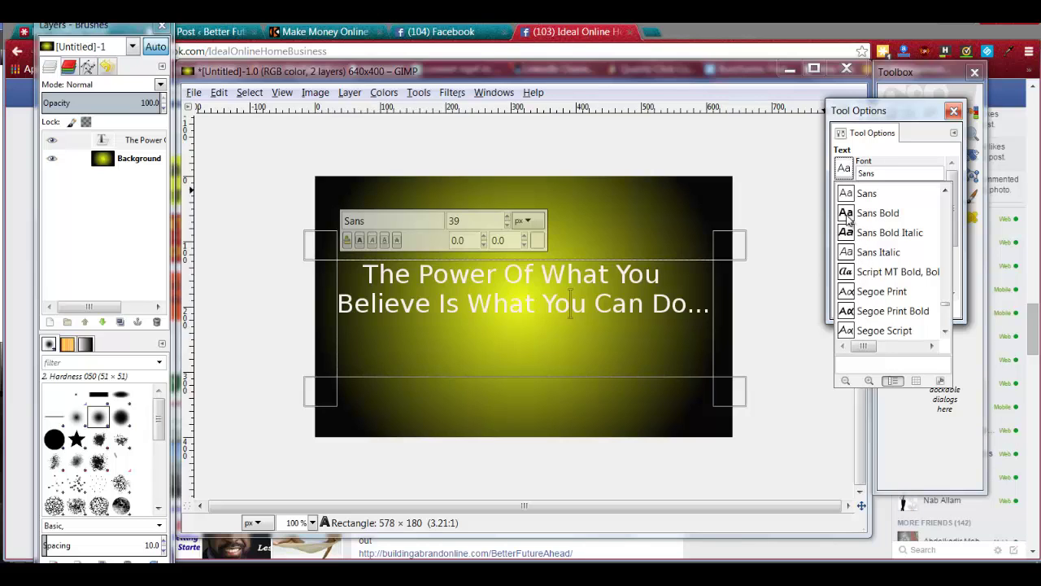
left_click(848, 214)
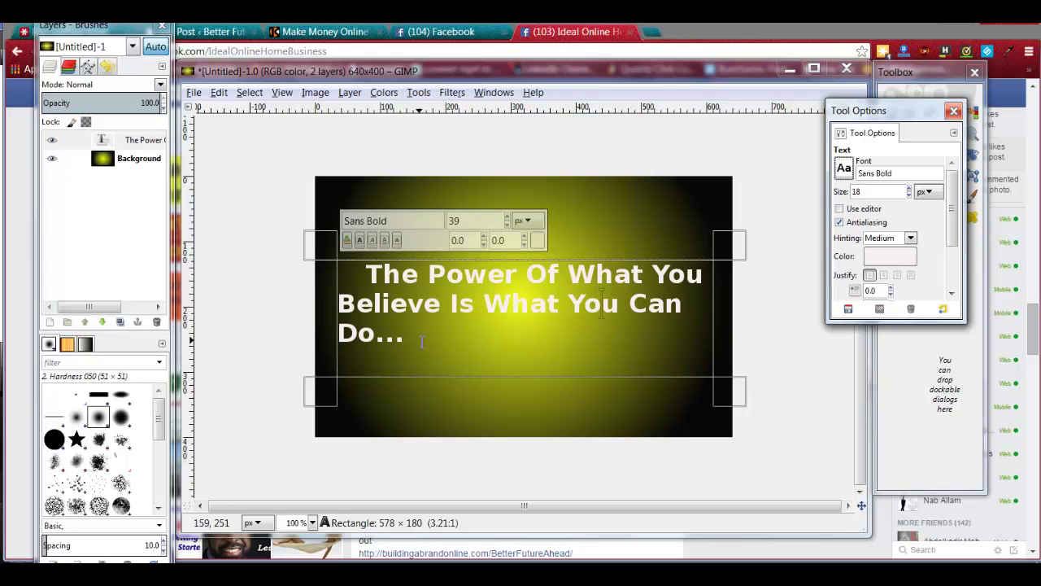
- Set the bold quote text's size to 34 px so it fits on two lines, and close the Text tool's options
left_click_drag(420, 341, 366, 280)
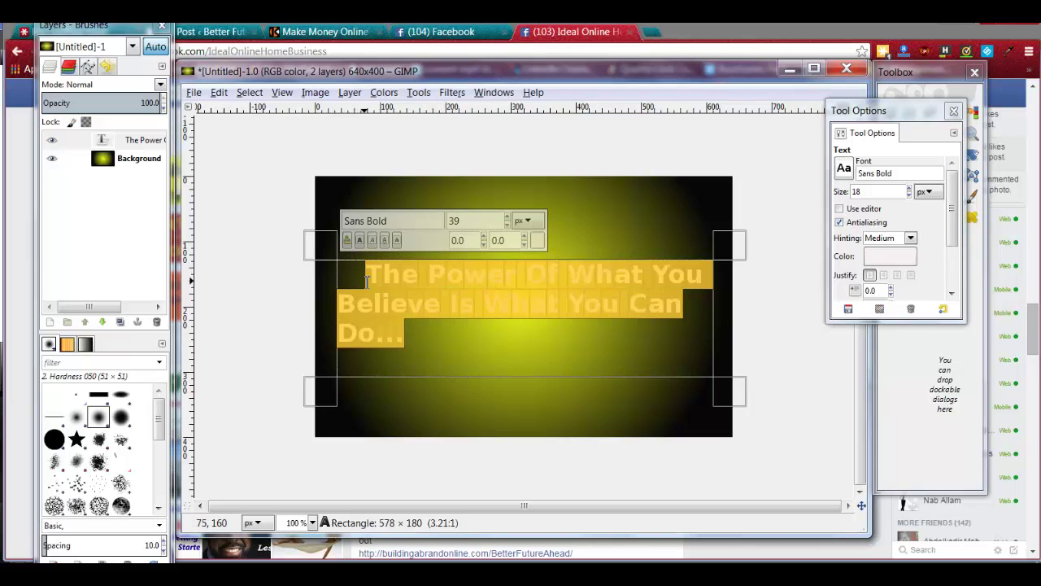
left_click(508, 225)
left_click(508, 225)
left_click(507, 225)
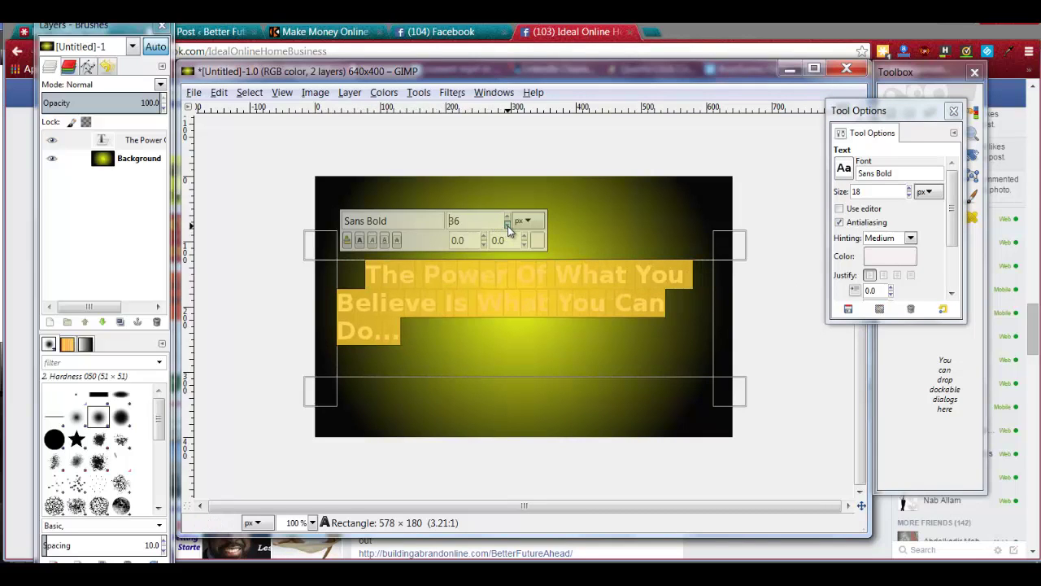
left_click(508, 226)
left_click(508, 225)
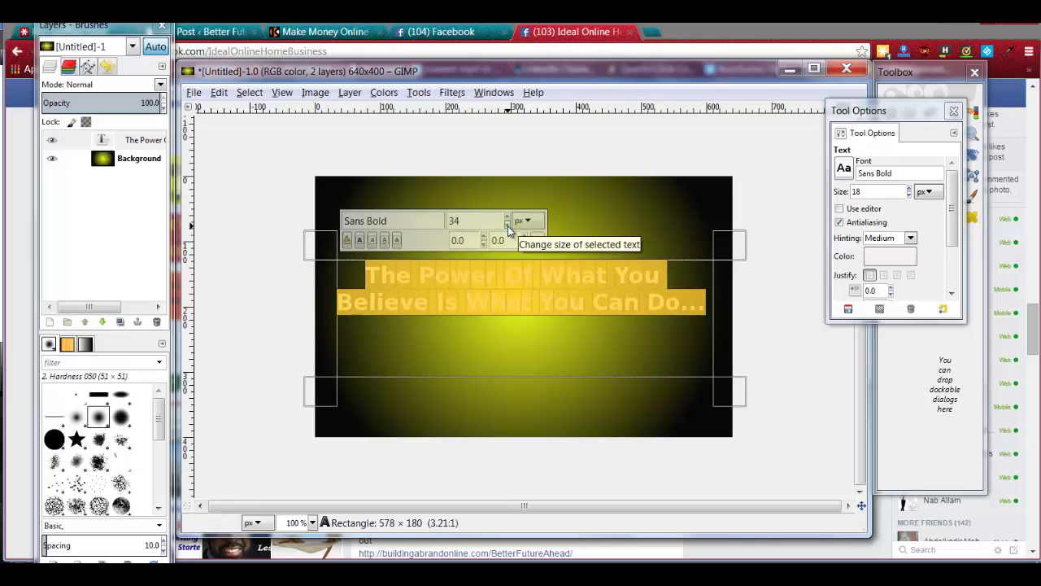
left_click(530, 362)
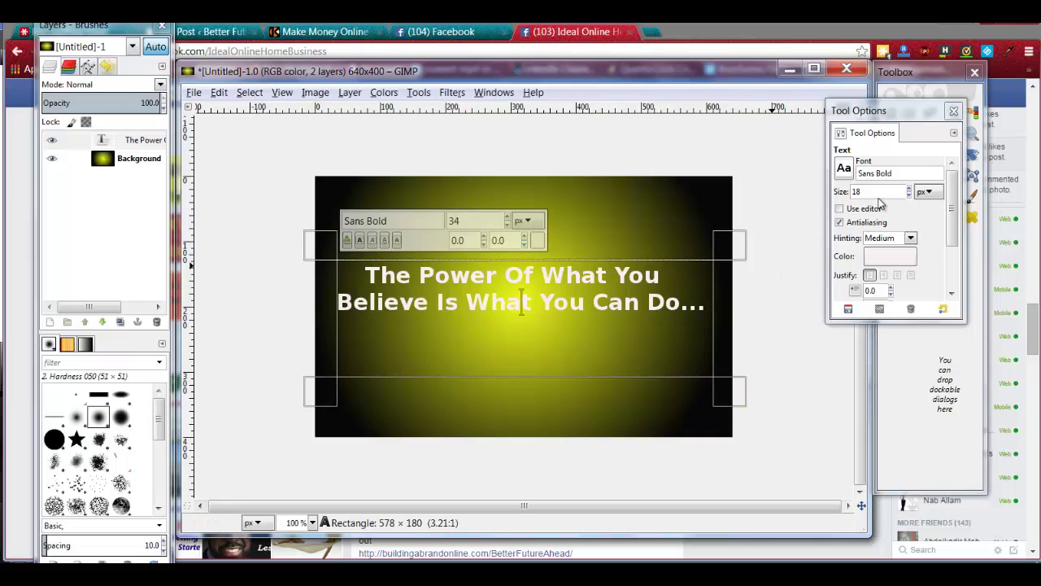
left_click(954, 110)
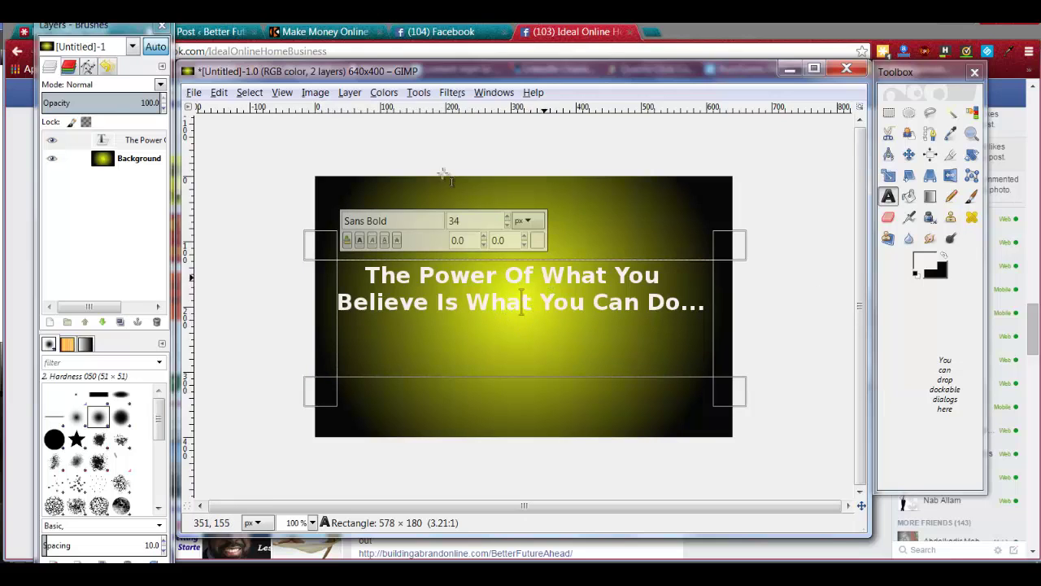
- Create a selection from the text layer's alpha and grow it by 2 px
left_click(353, 93)
mouse_move(416, 310)
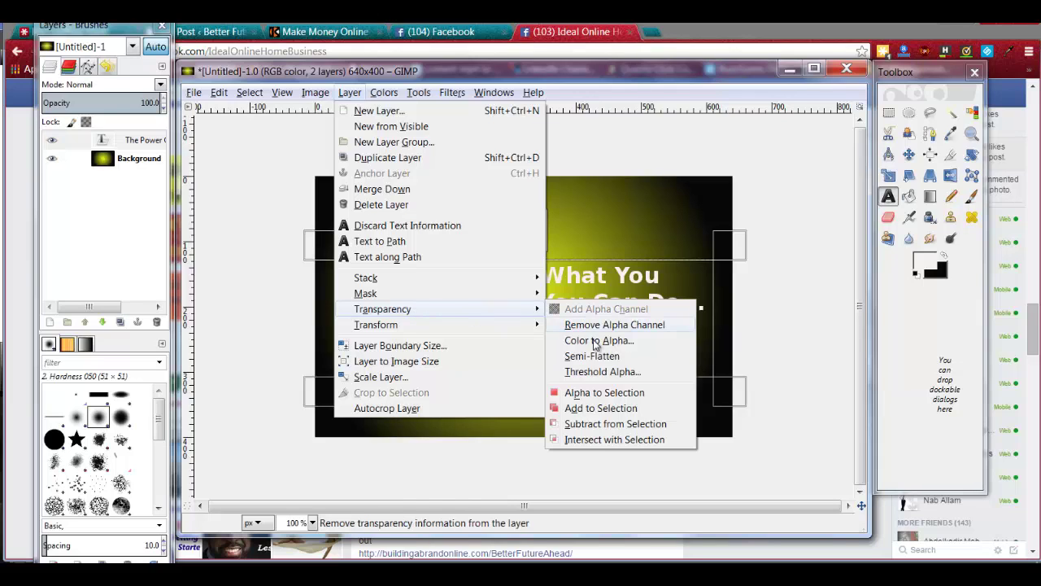
left_click(579, 394)
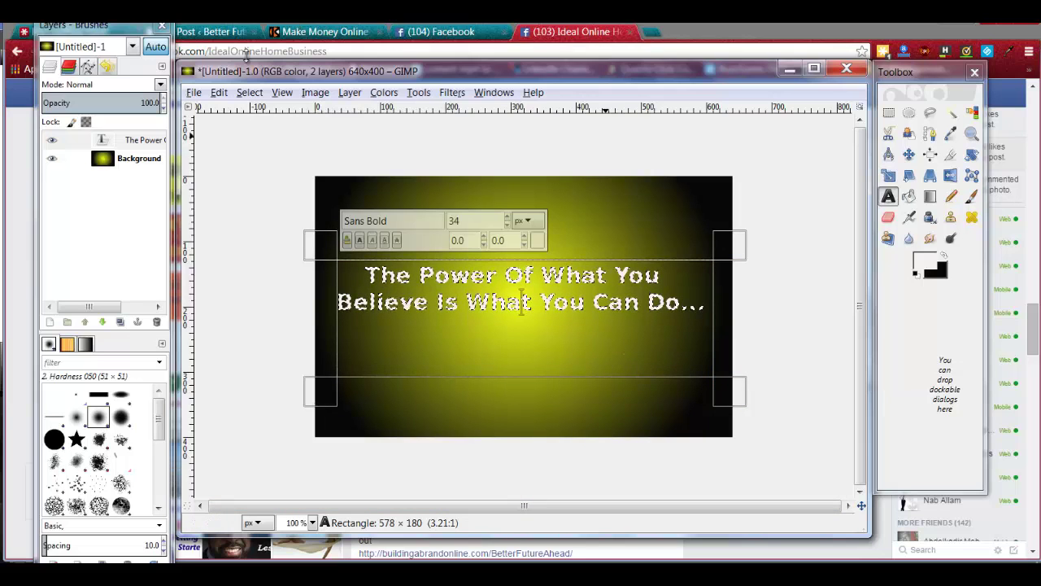
left_click(252, 94)
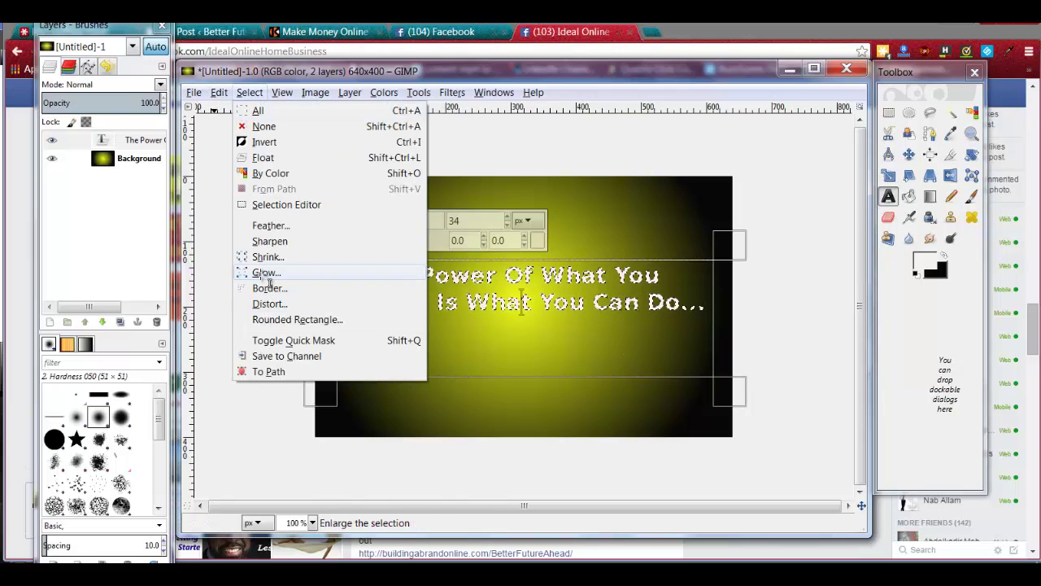
left_click(268, 277)
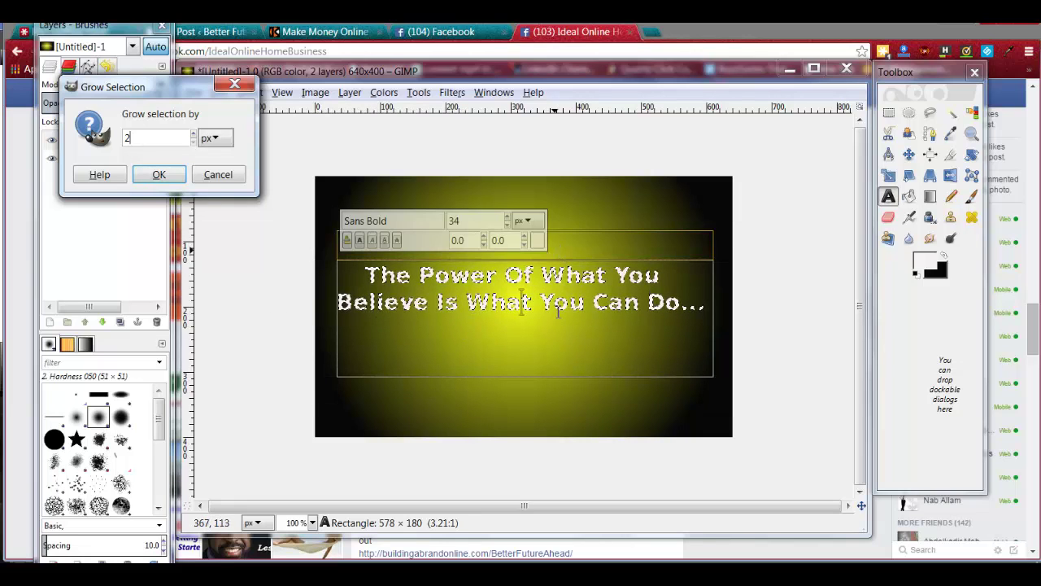
left_click(159, 174)
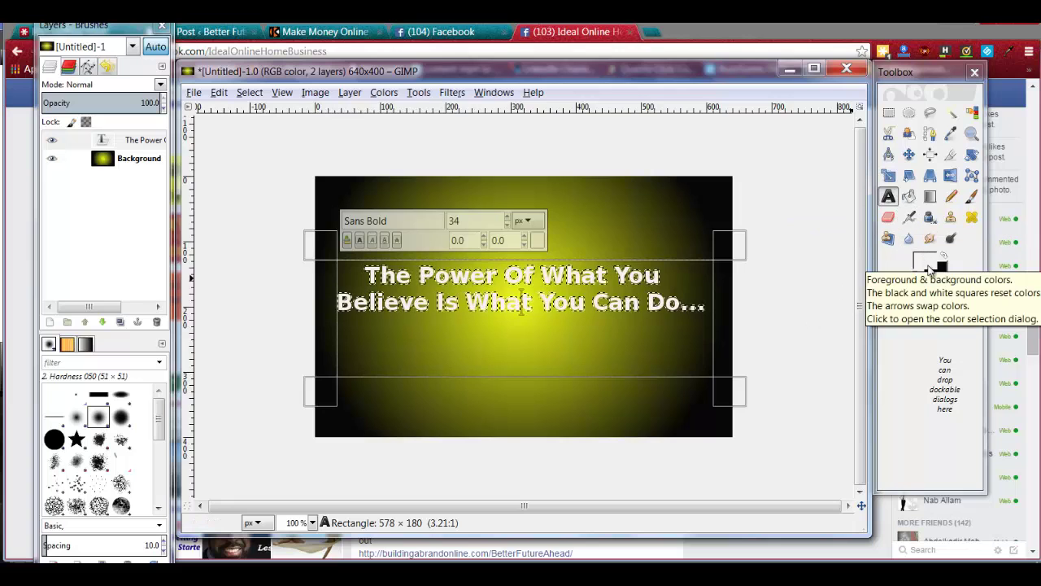
- Set the foreground color to the black swatch 070707
left_click(926, 266)
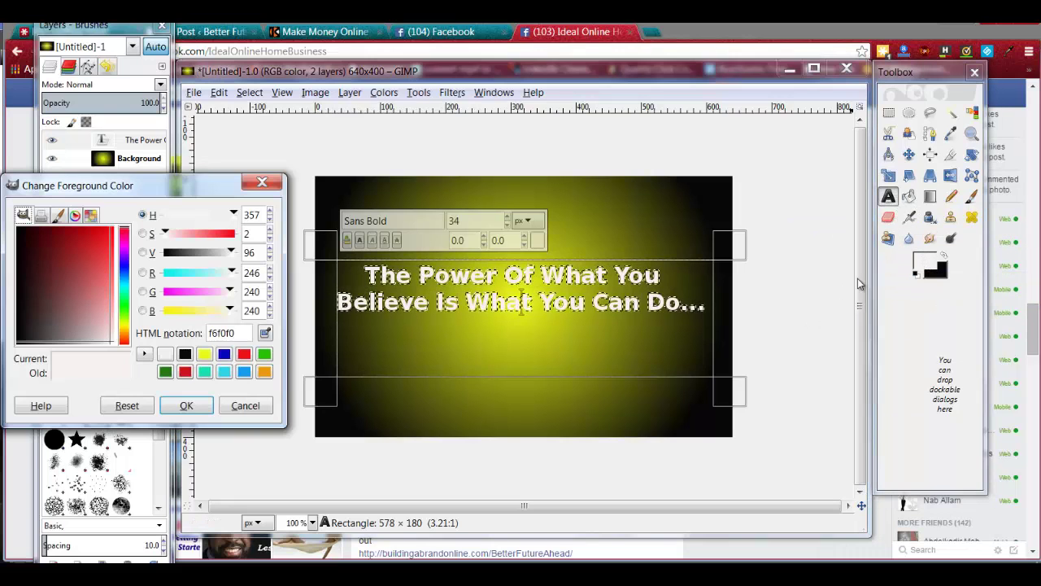
left_click(185, 354)
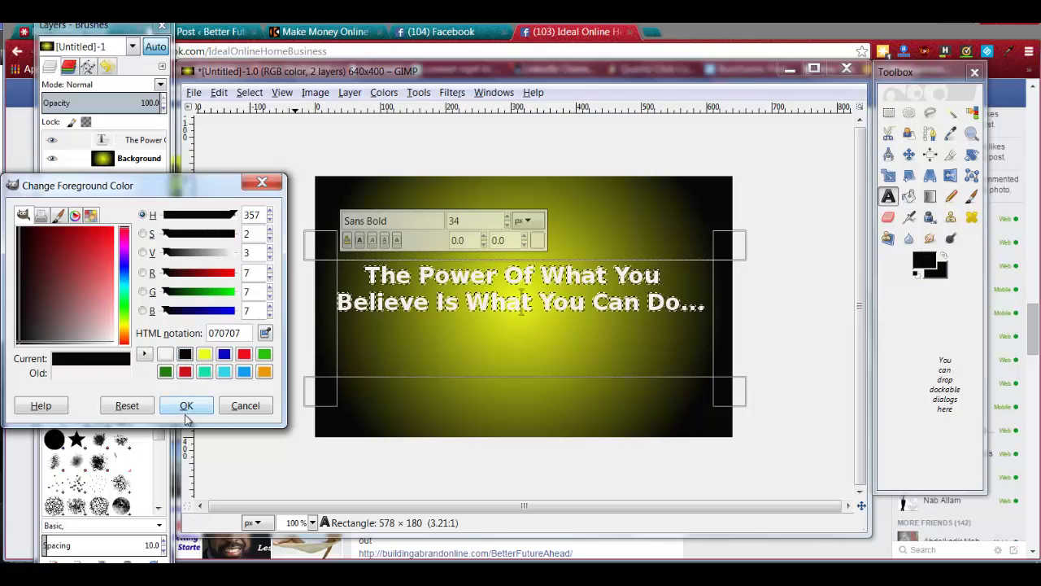
left_click(186, 405)
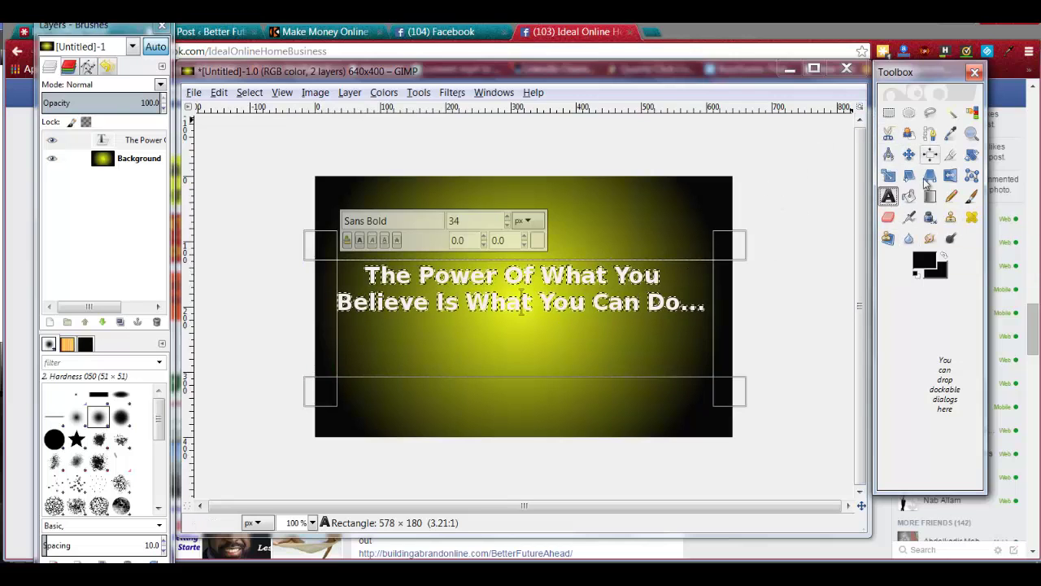
- Try a black Bucket Fill on the letter D of "Do..." and undo the fill
left_click(911, 197)
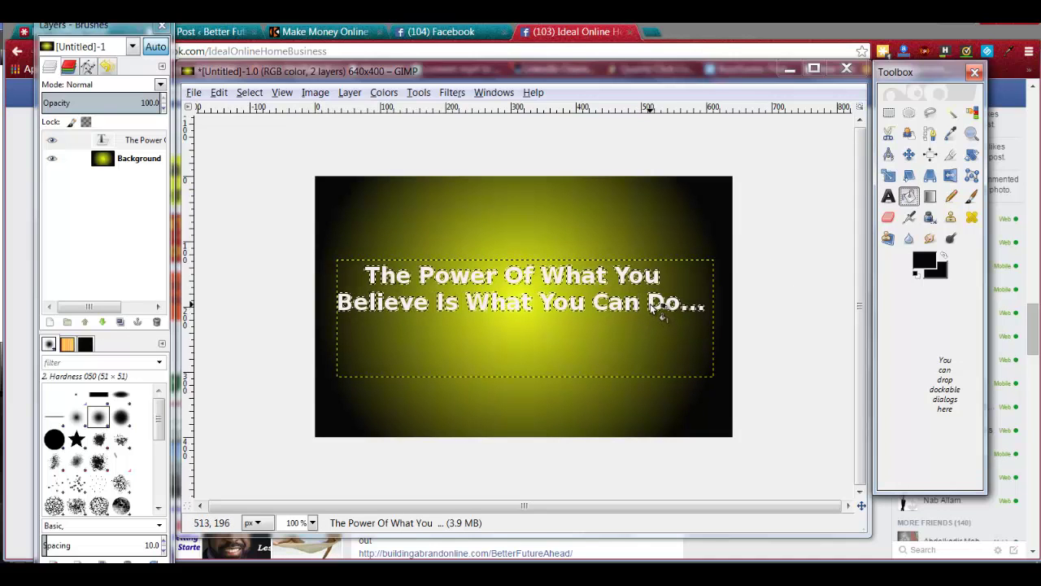
left_click_drag(651, 305, 650, 303)
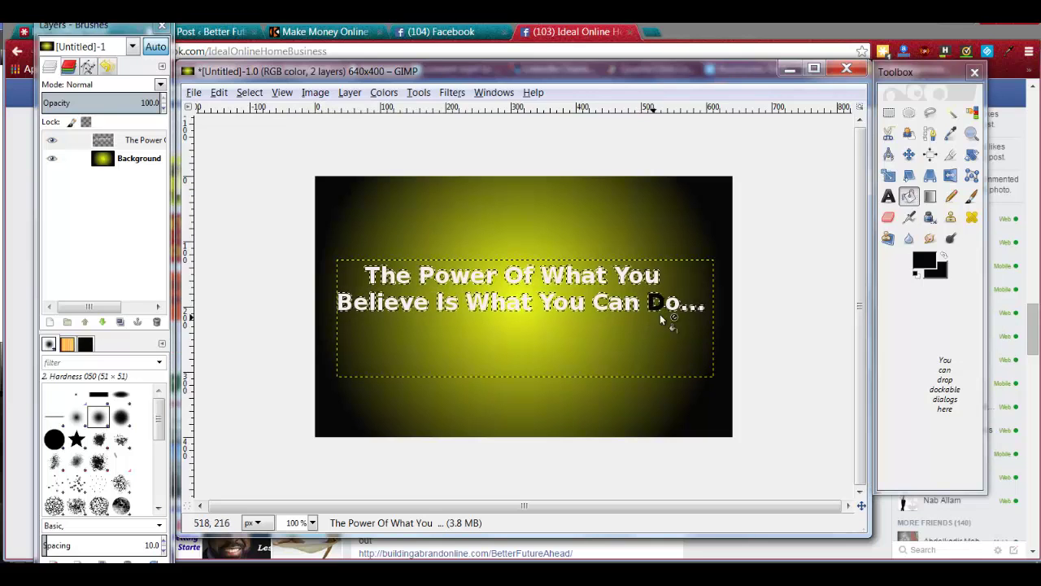
left_click(220, 93)
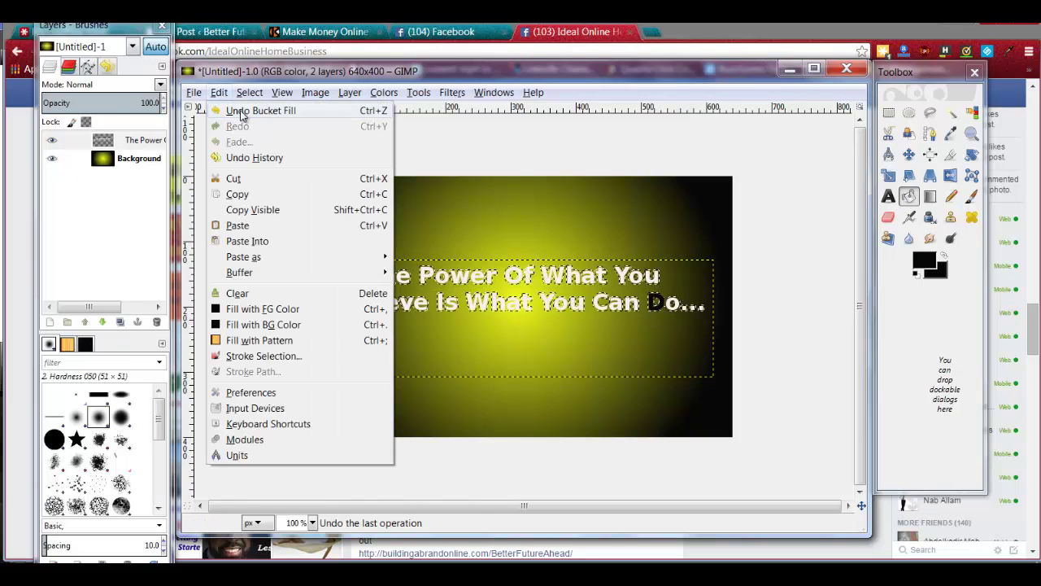
left_click(244, 111)
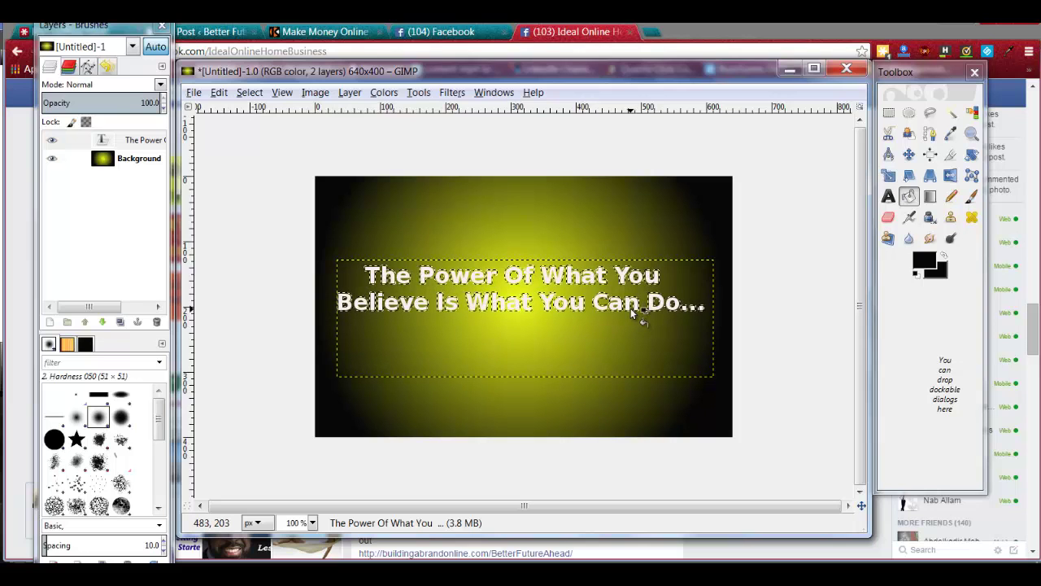
- Fill the grown selection around the quote text's letters with black to outline them
key("ctrl+f")
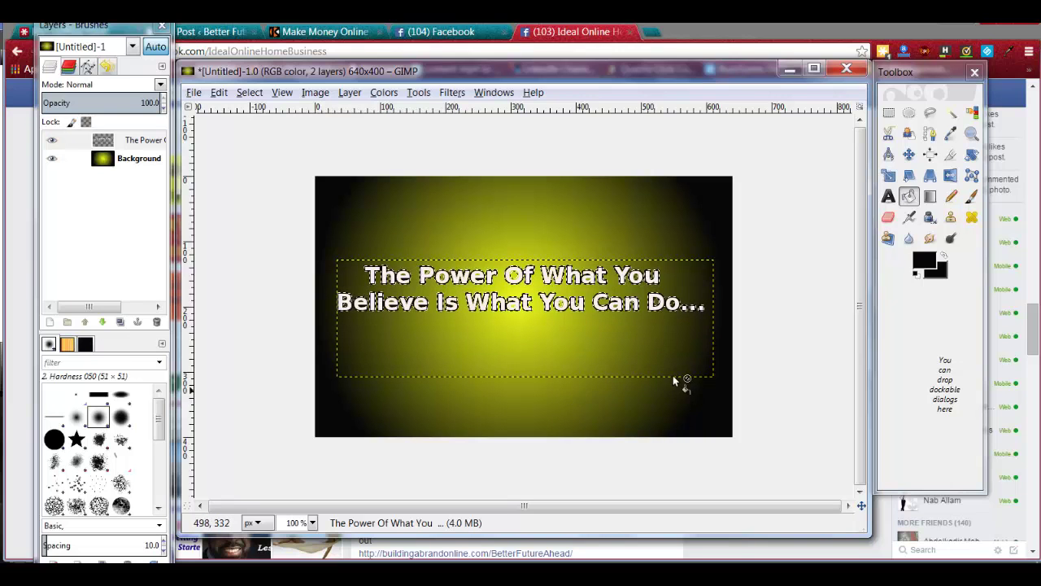
left_click(313, 523)
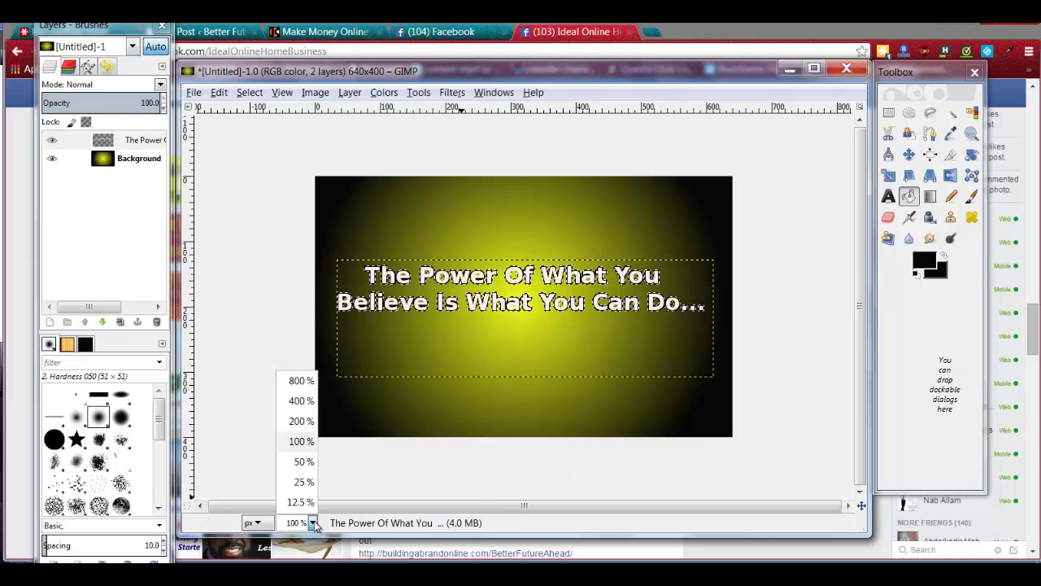
left_click(301, 421)
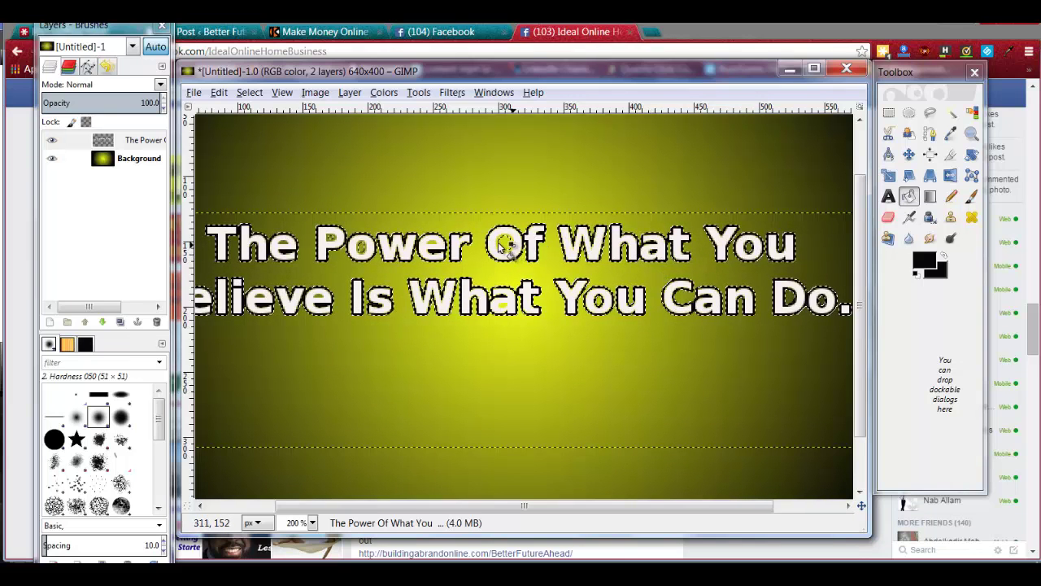
- Try a black Bucket Fill on the letter e of "Power" and undo the fill
left_click(432, 248)
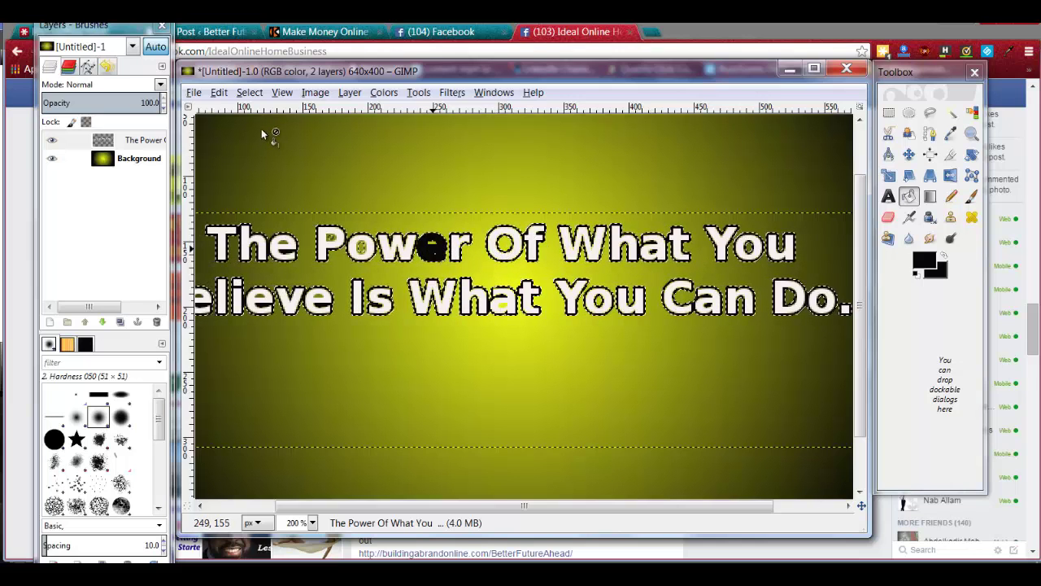
left_click(225, 93)
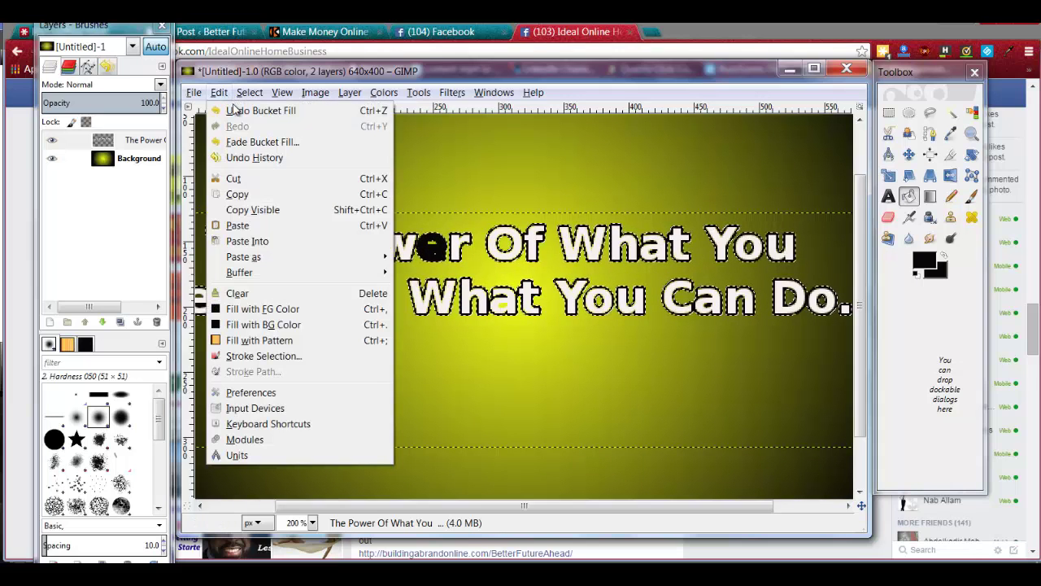
left_click(235, 110)
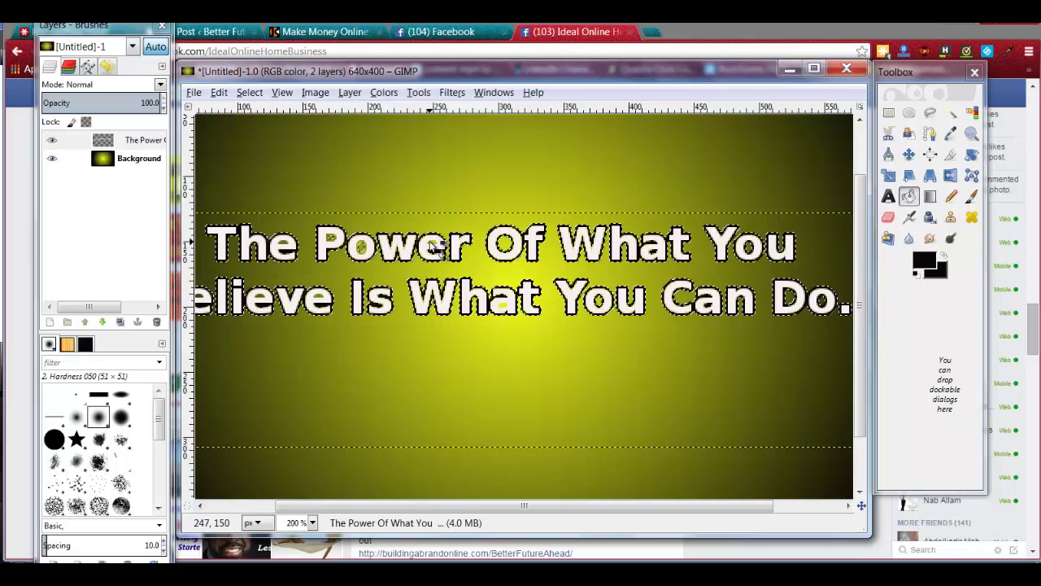
- Fill the selected outline inside the letter openings with black, including the o and P of "Power"
left_click(361, 240)
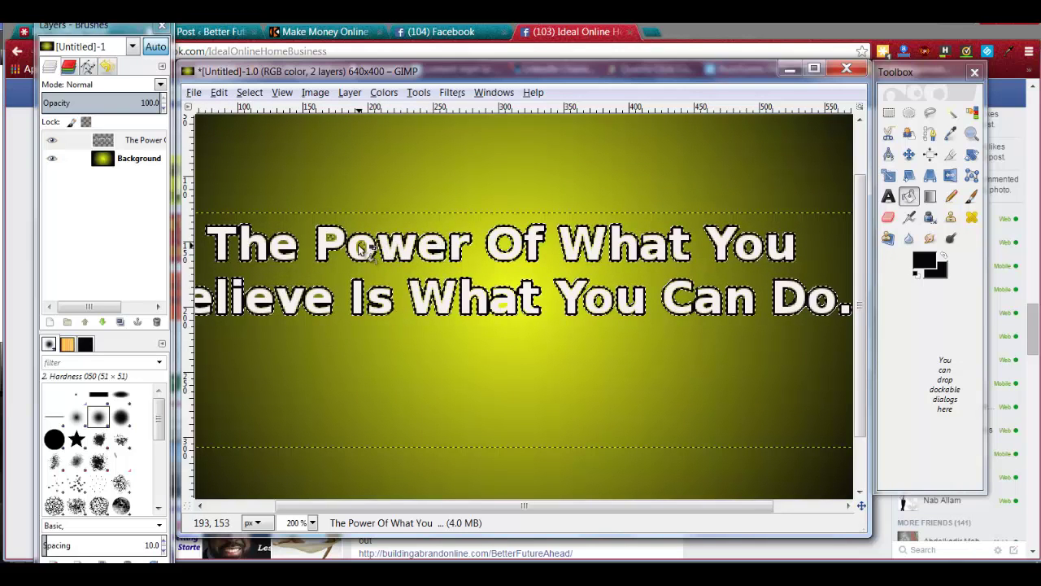
left_click(330, 237)
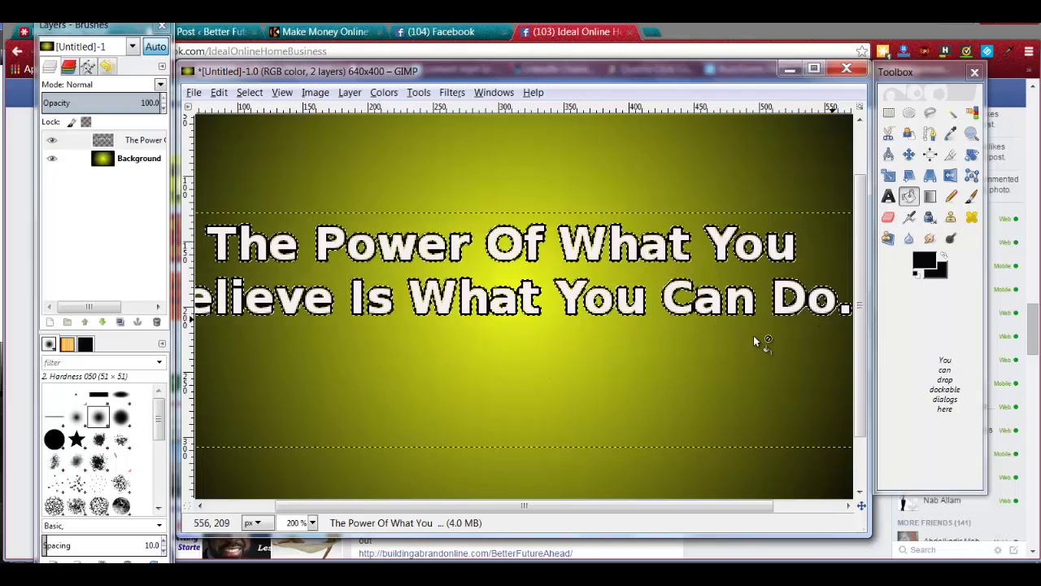
scroll(317, 509, "left", 3)
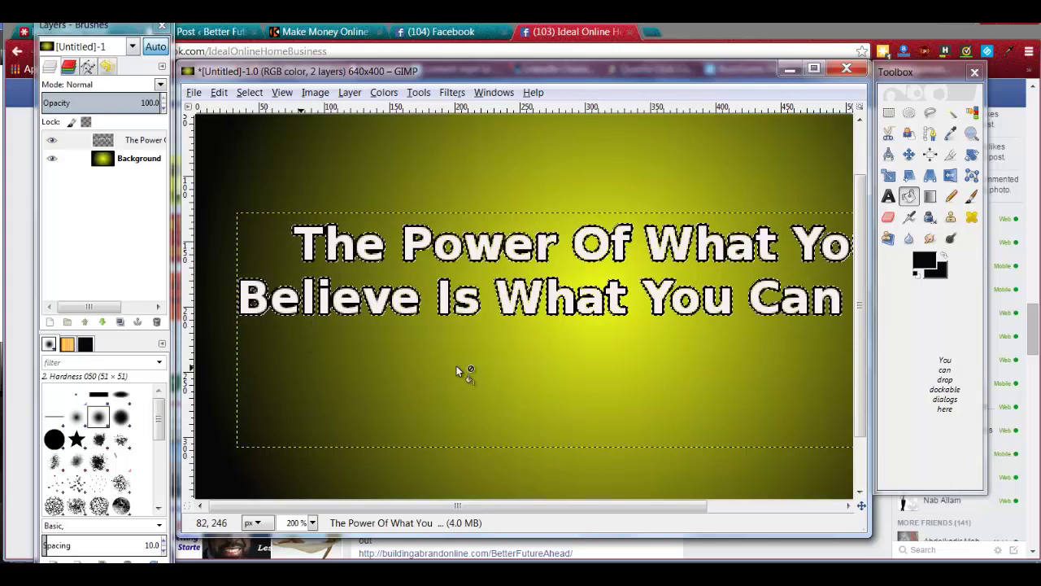
left_click_drag(505, 506, 546, 504)
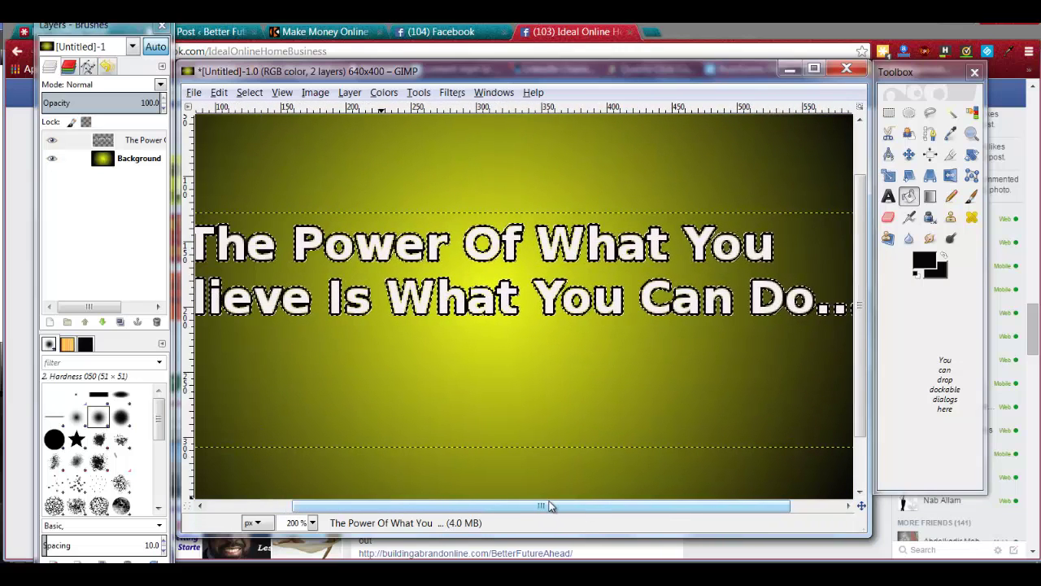
- Return to 100% zoom and clear the selection around the quote text
left_click(312, 523)
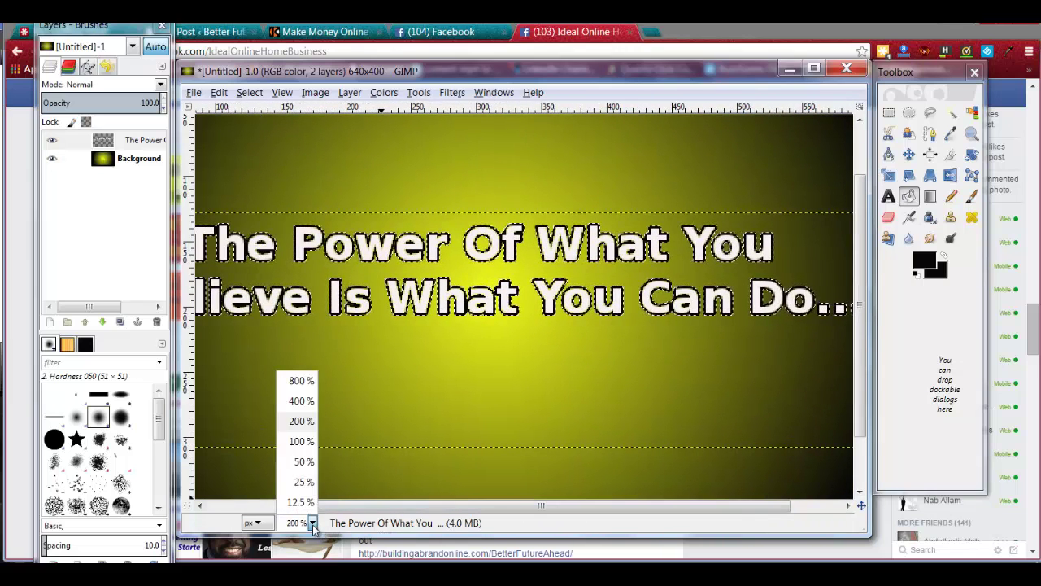
left_click(301, 441)
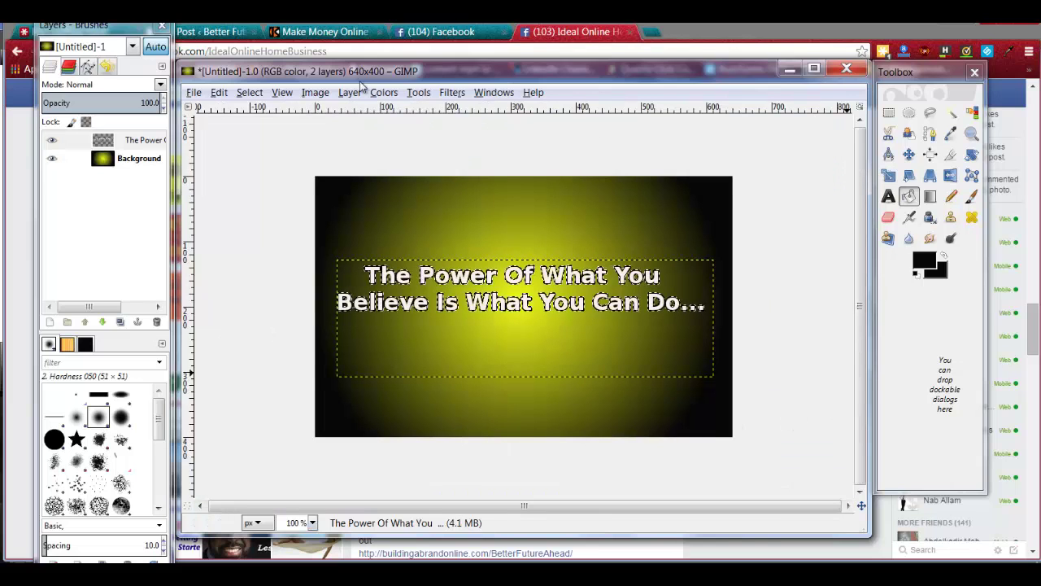
left_click(248, 92)
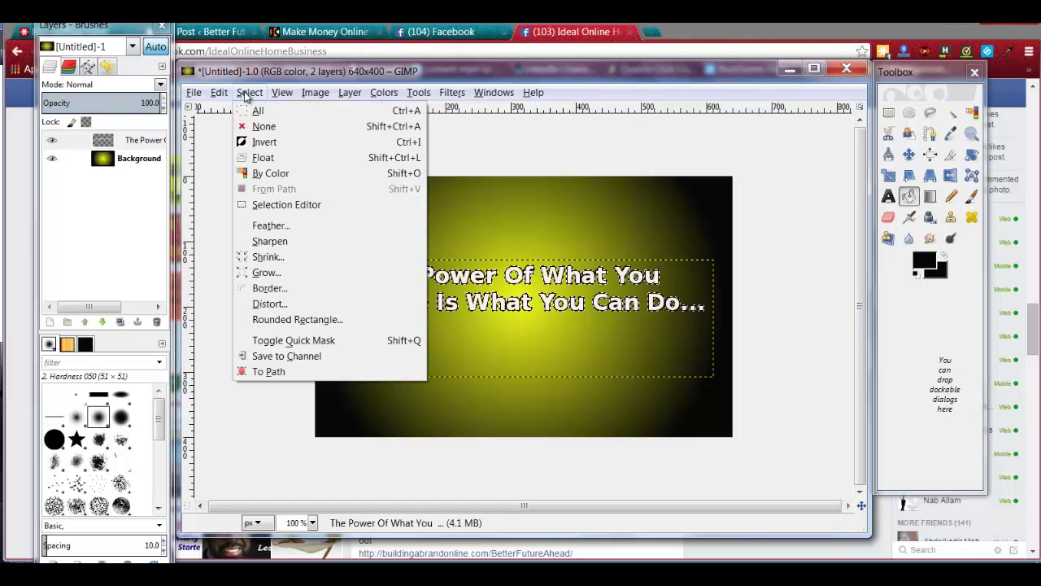
left_click(264, 128)
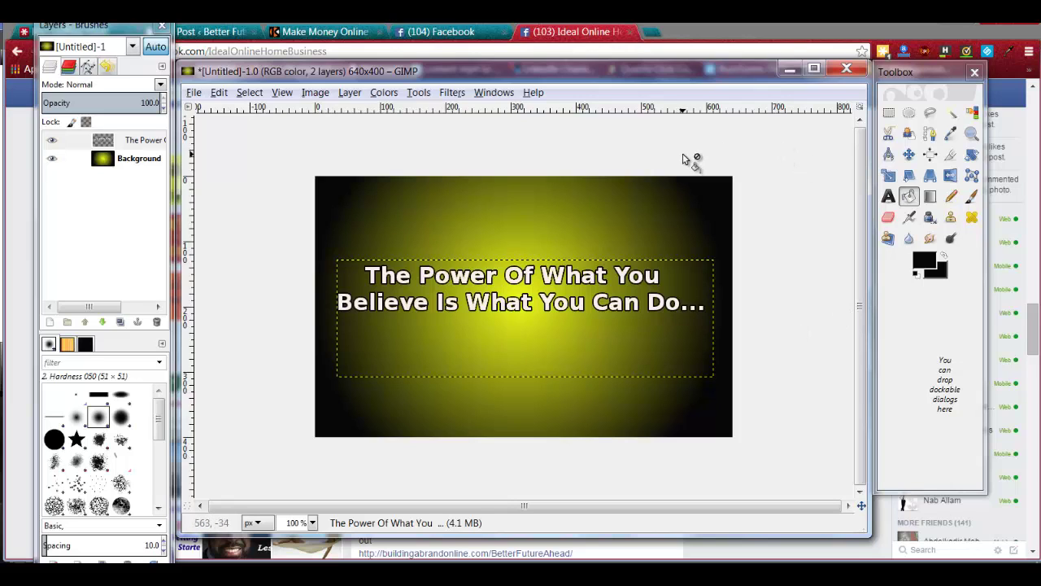
- Apply a black Drop Shadow to the text layer with offset Y 4, blur radius 15, opacity 60 and resizing allowed
left_click(454, 94)
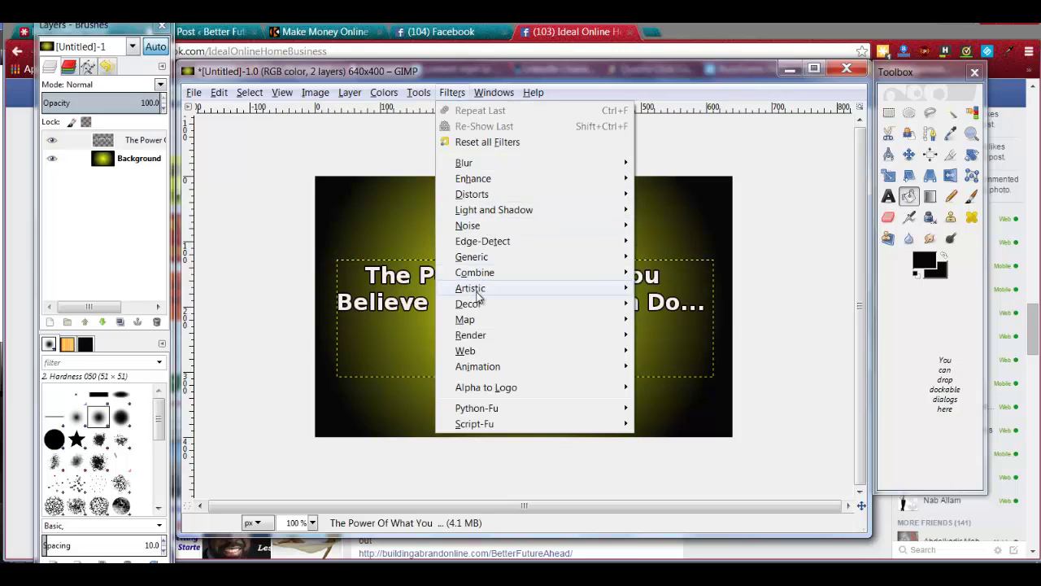
mouse_move(511, 217)
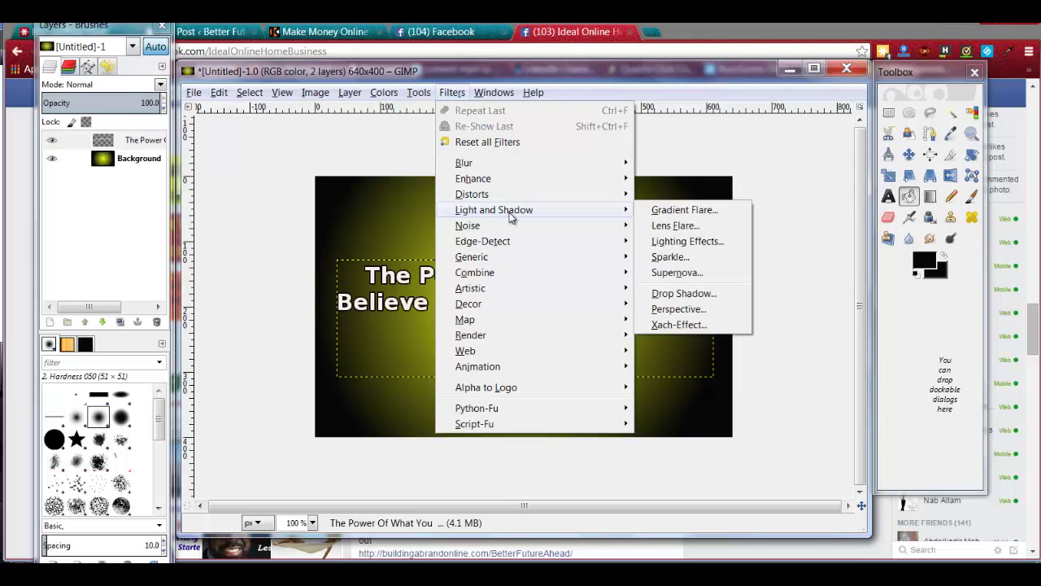
left_click(691, 294)
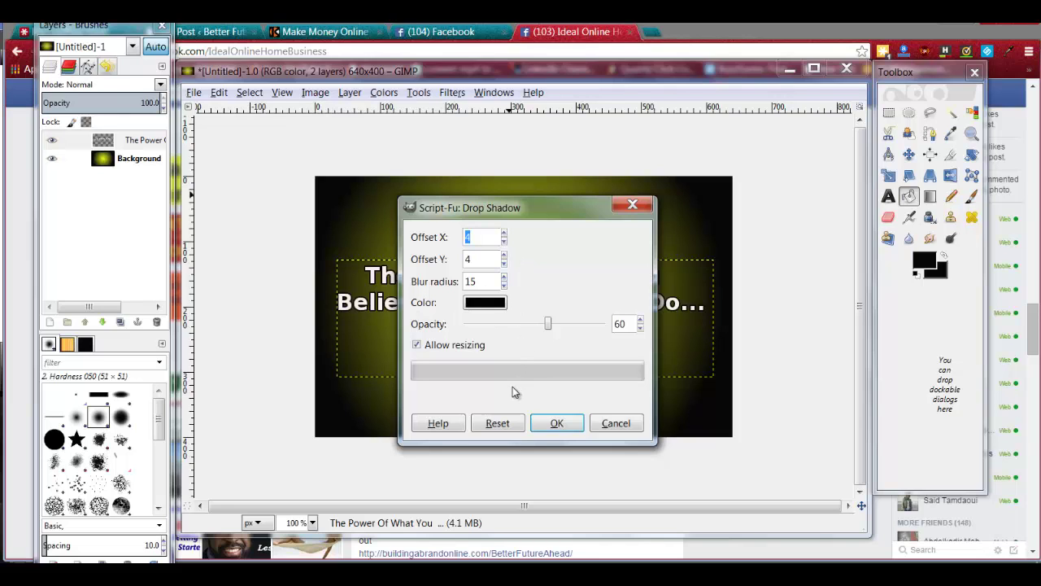
left_click(556, 423)
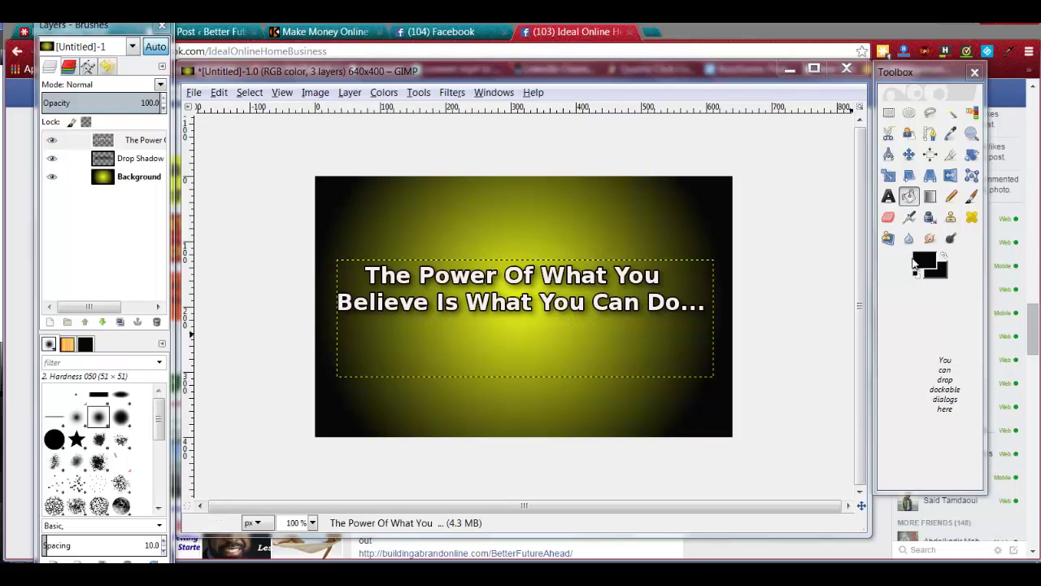
left_click(908, 196)
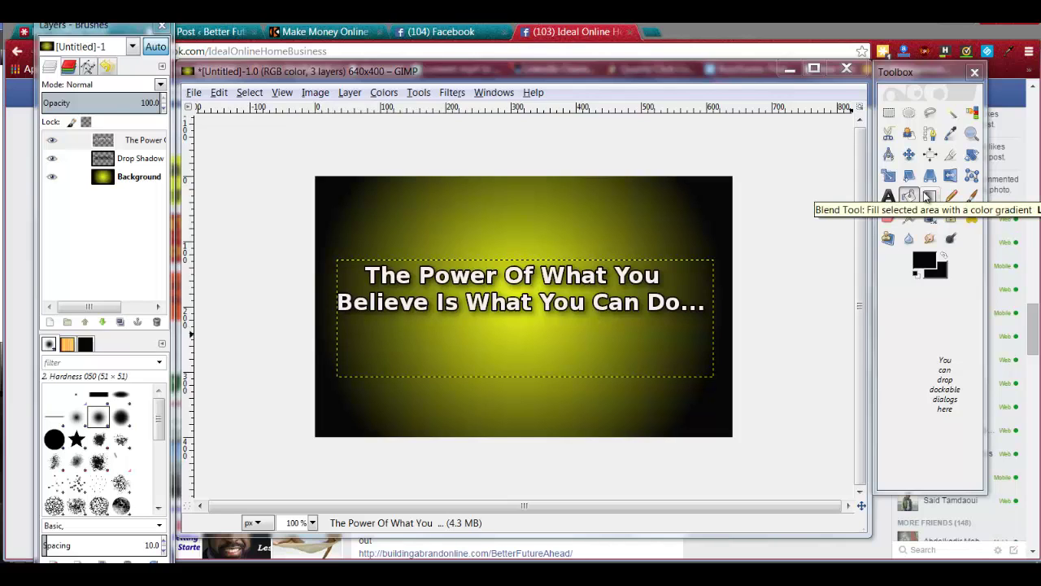
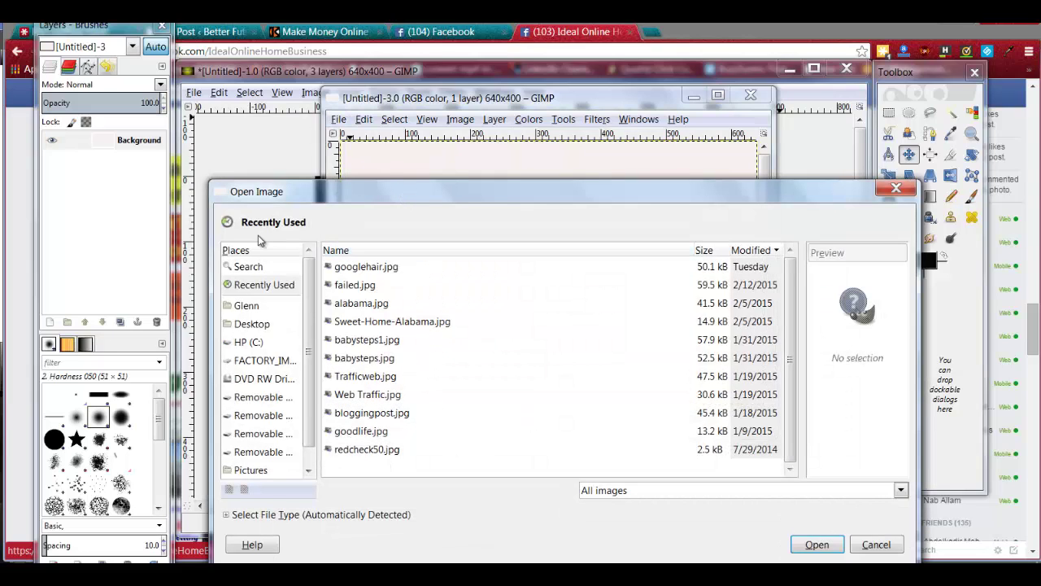
- Browse the Pictures folder for an image to add to the new 640x400 image
left_click(313, 449)
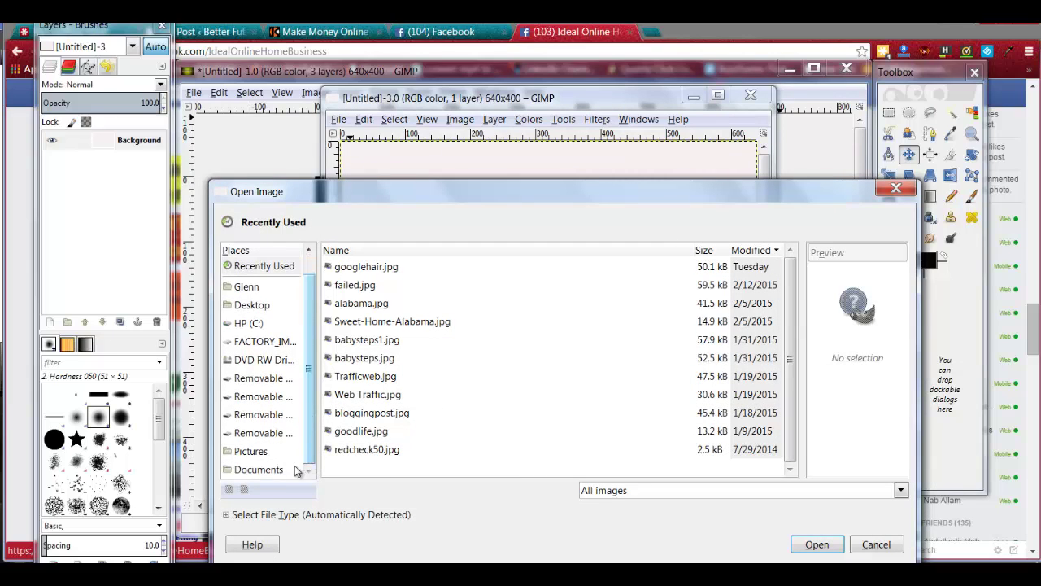
left_click(236, 451)
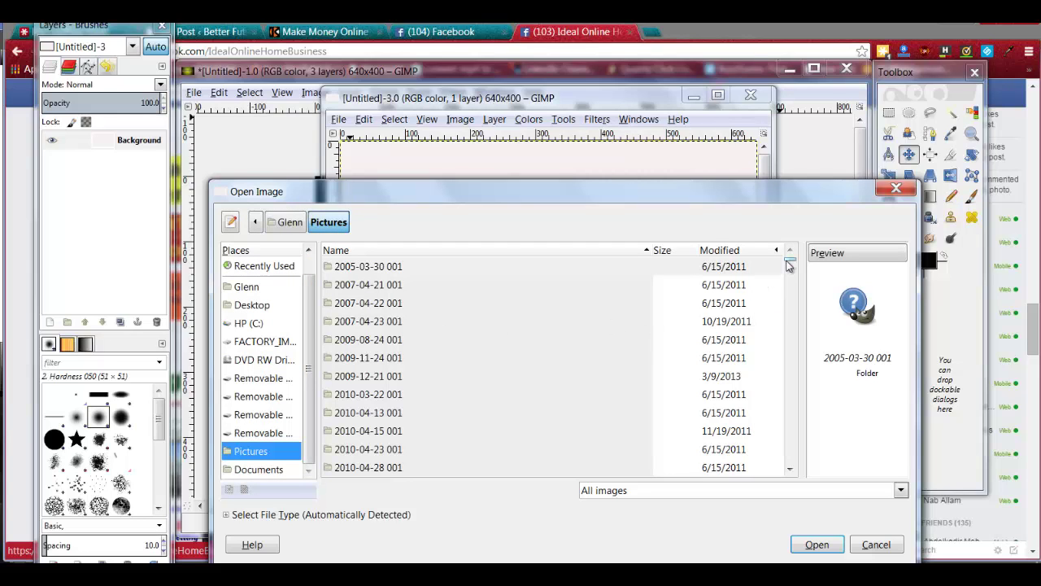
left_click_drag(789, 268, 788, 351)
scroll(499, 360, "up", 2)
- Preview background1.xcf, appreciate1.jpg, appreciate.jpg and appreciate2.jpg as background candidates
left_click(485, 368)
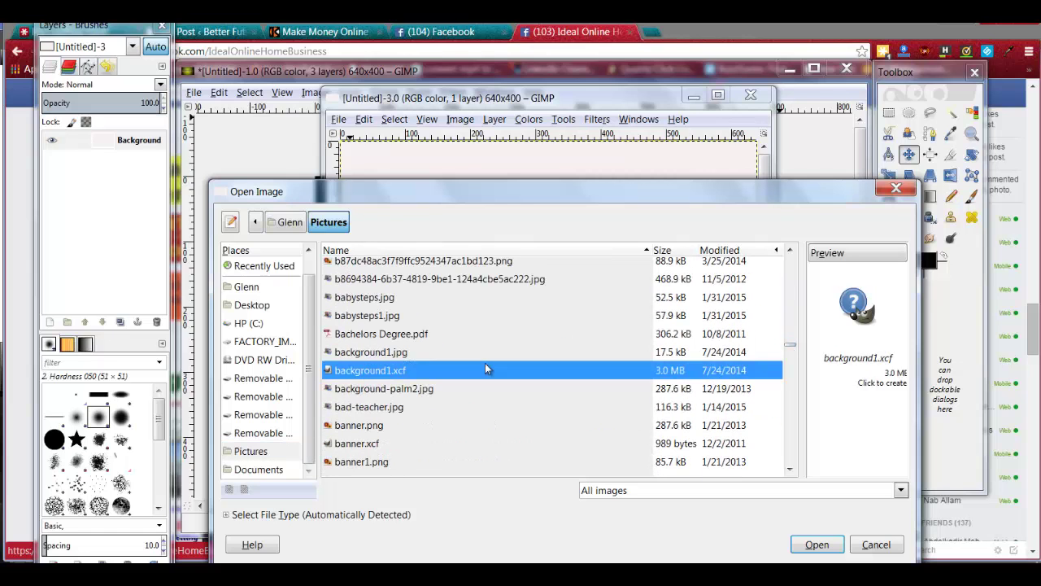
scroll(485, 363, "up", 8)
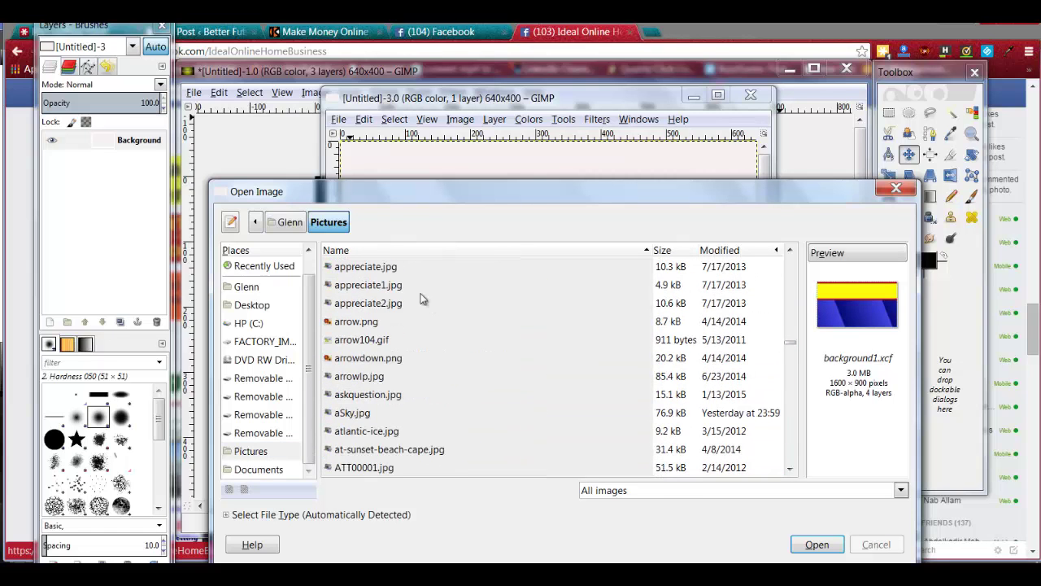
left_click(375, 287)
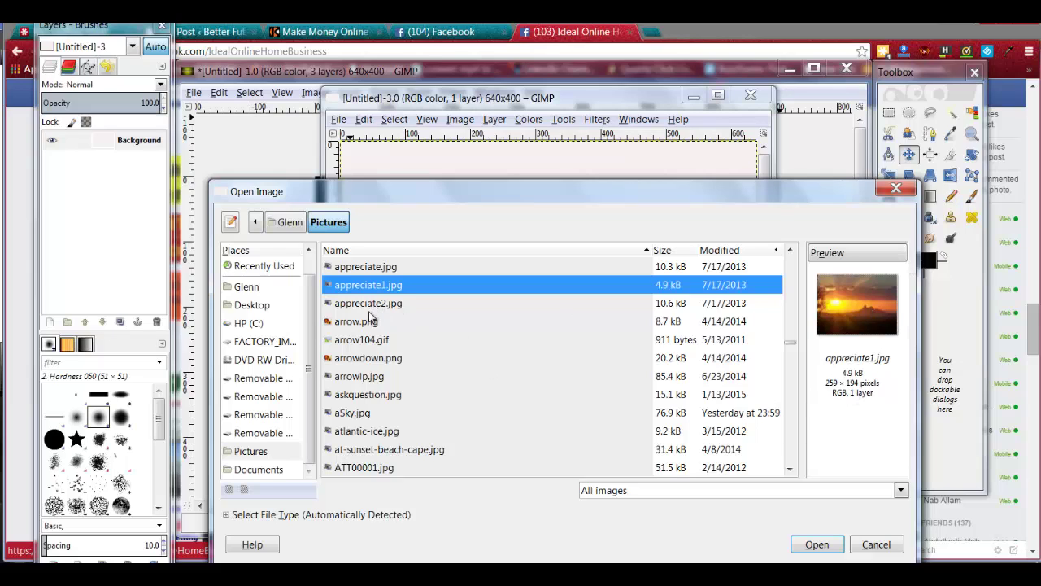
left_click(365, 270)
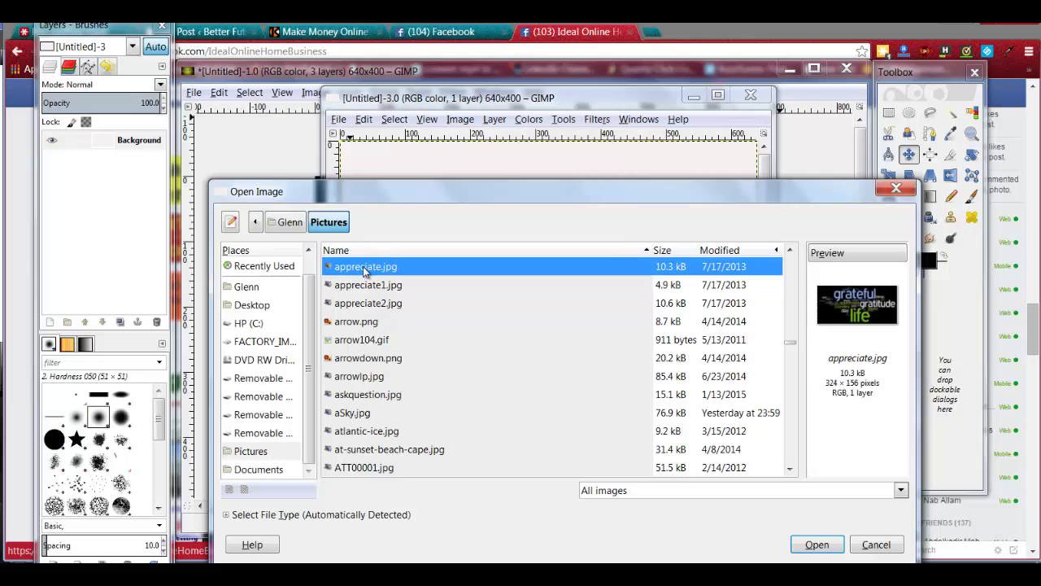
left_click(364, 308)
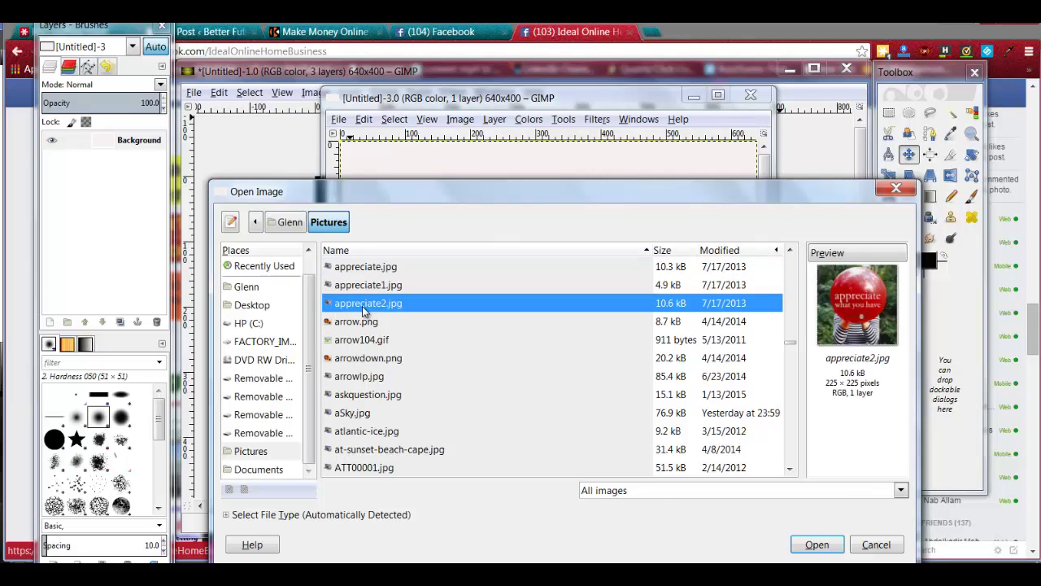
left_click(350, 267)
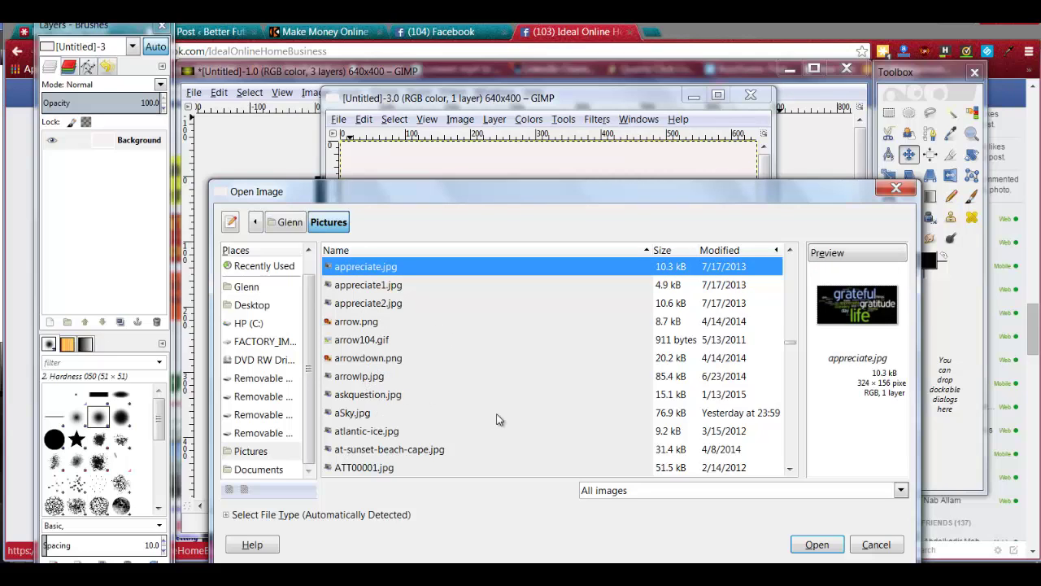
- Add aSky.jpg from the Pictures folder as a new layer above the background
scroll(498, 419, "down", 3)
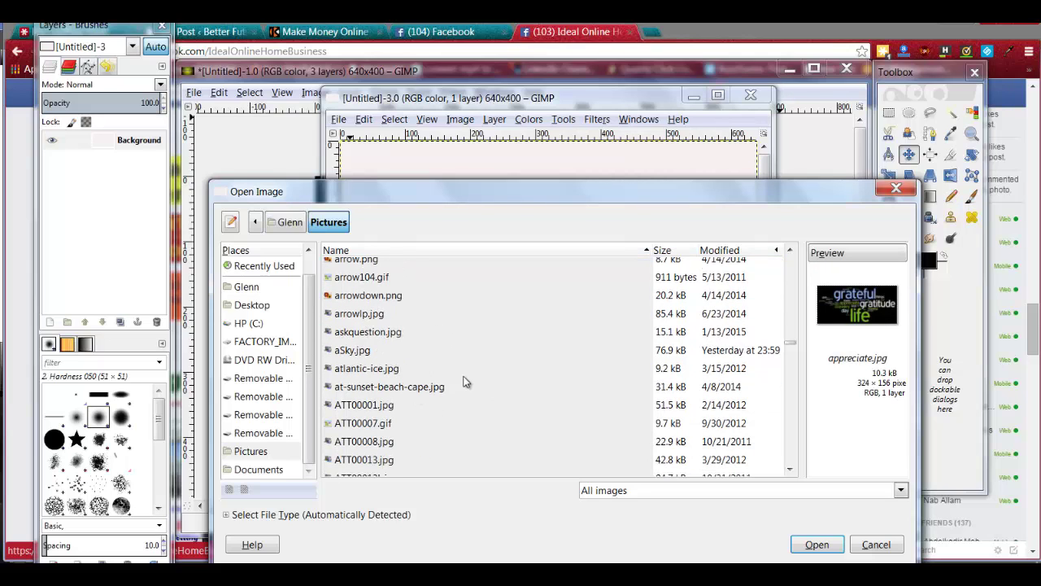
left_click(350, 353)
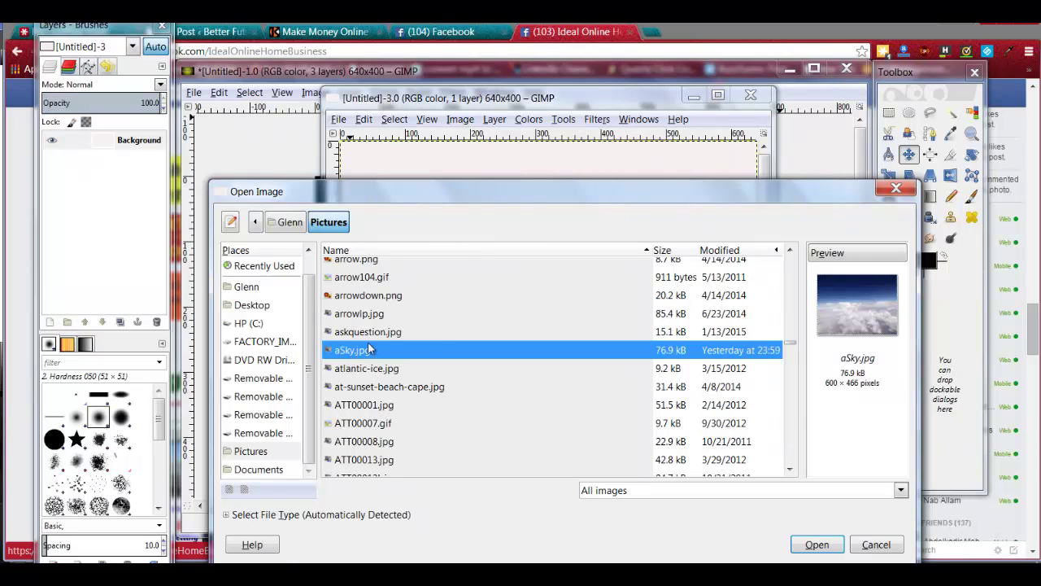
left_click(820, 551)
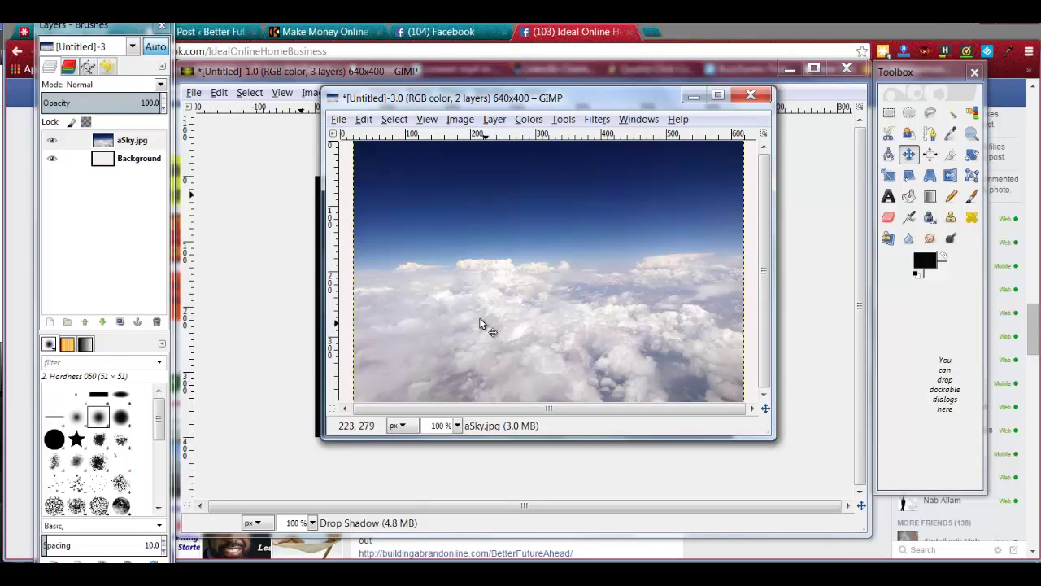
- Draw a text box about 546 × 99 px across the dark blue sky in the upper part of the image
left_click(889, 196)
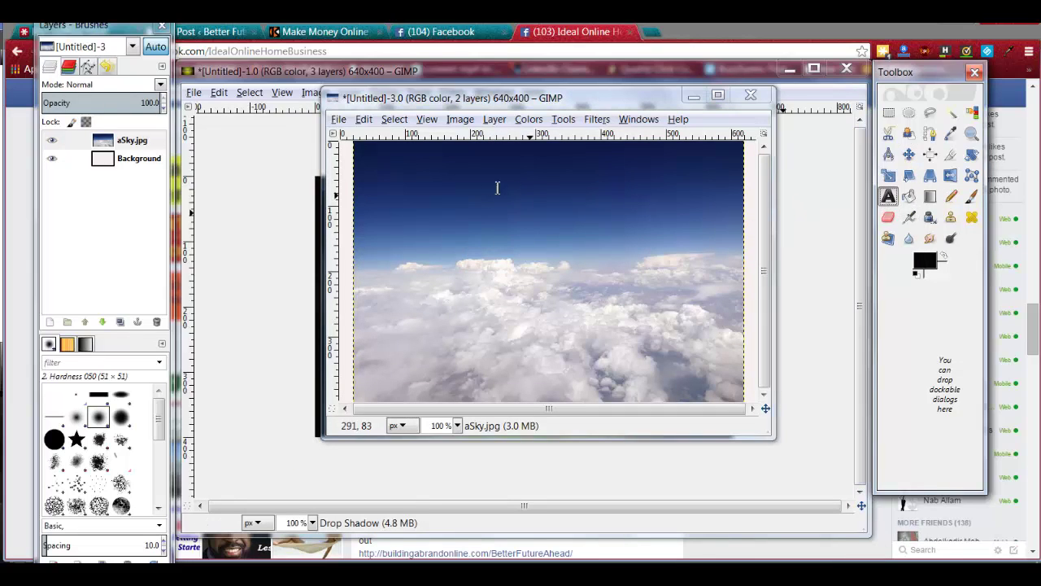
left_click_drag(397, 164, 731, 228)
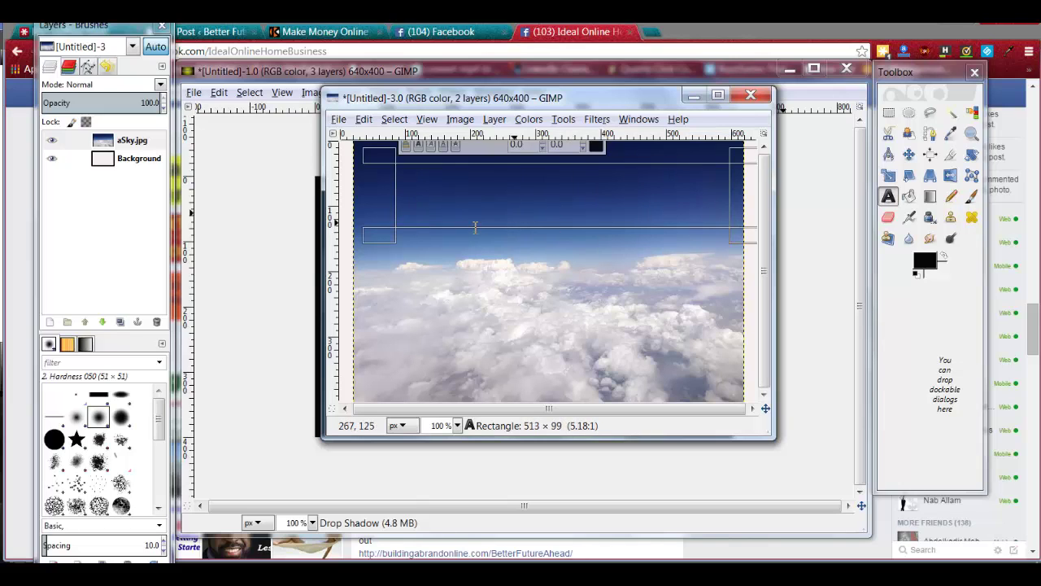
left_click_drag(380, 163, 359, 161)
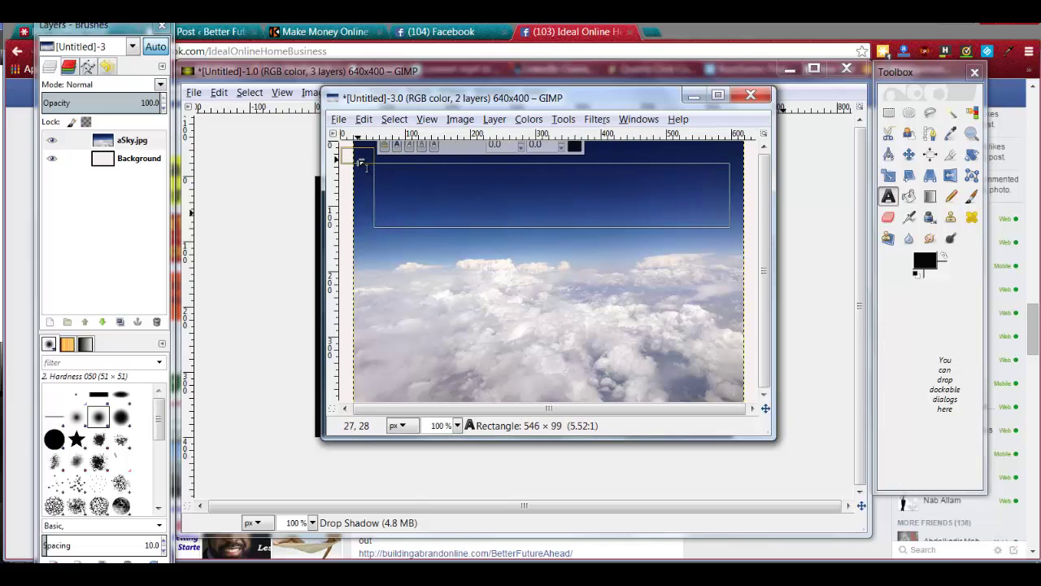
- Copy "Too many of us are not living our dreams because we are living our fears." from Landing pages.txt in Notepad++ into GIMP's text box
key("alt+Tab")
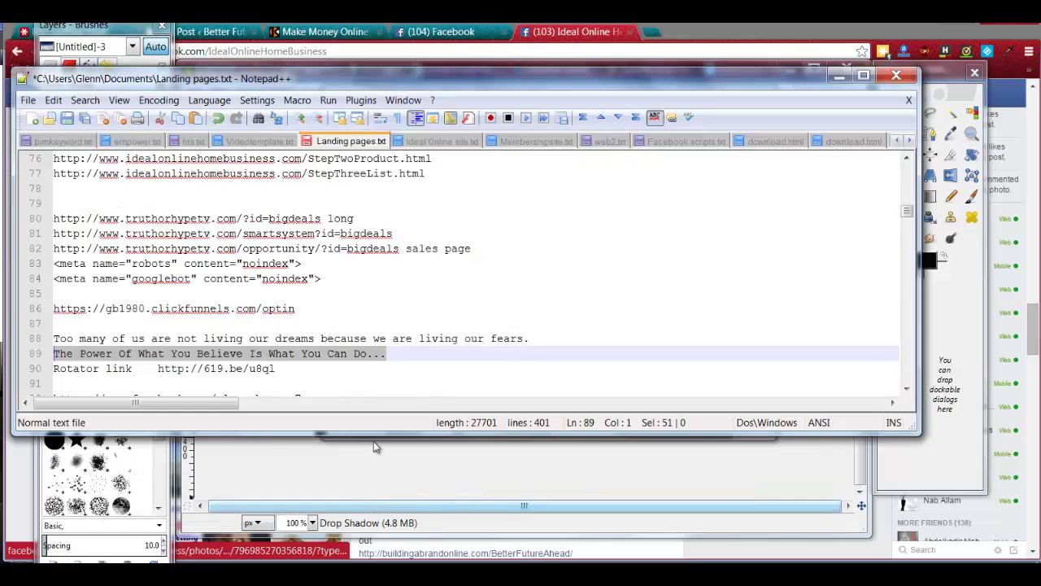
left_click_drag(526, 339, 55, 338)
right_click(73, 336)
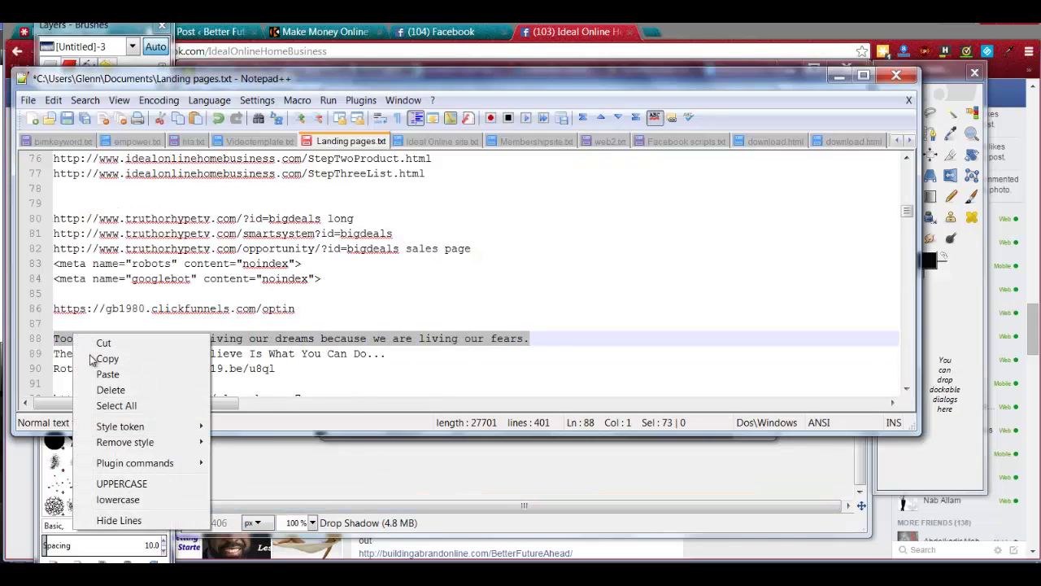
left_click(108, 359)
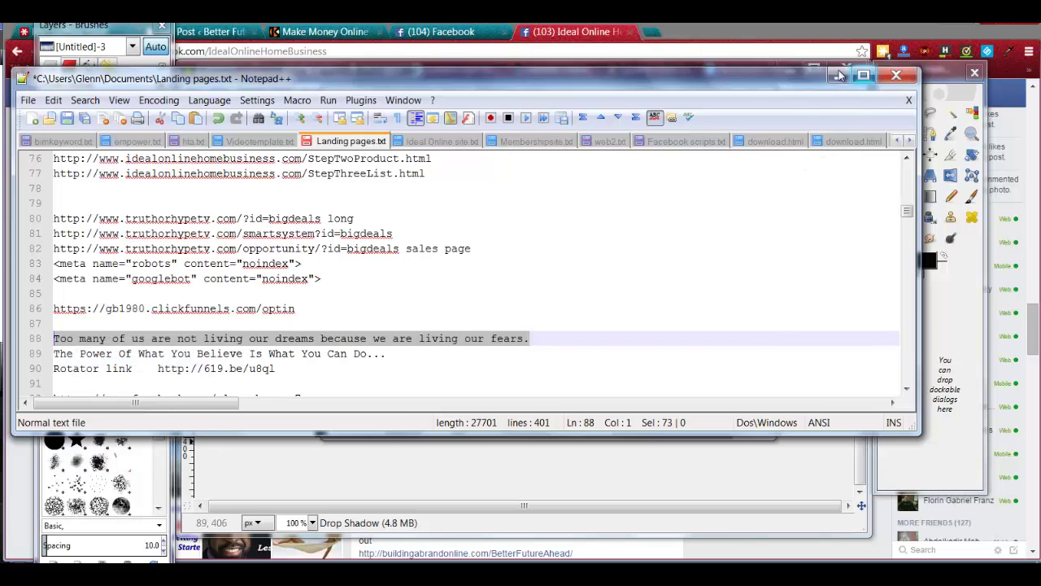
left_click(839, 75)
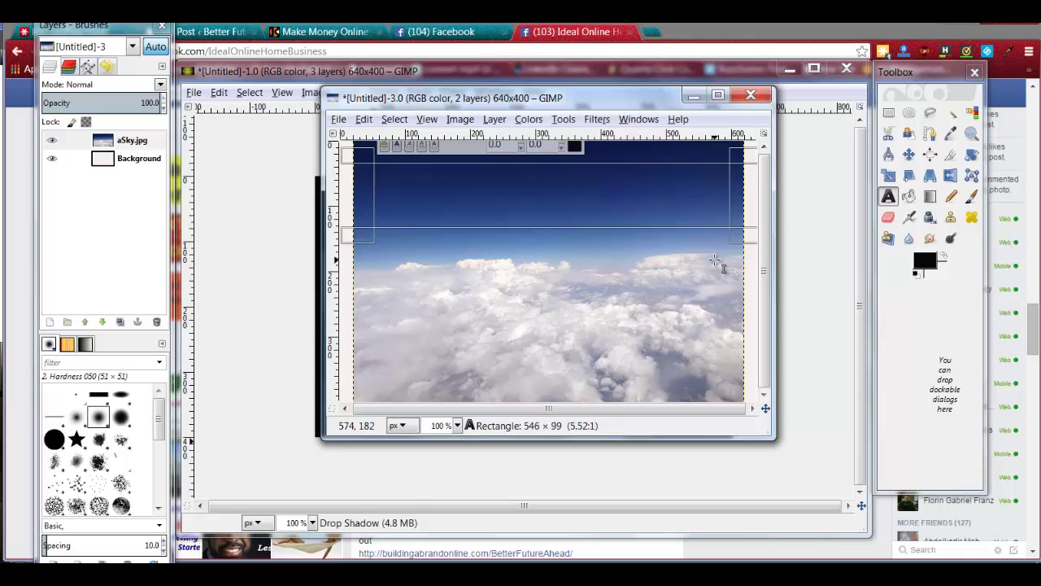
right_click(395, 179)
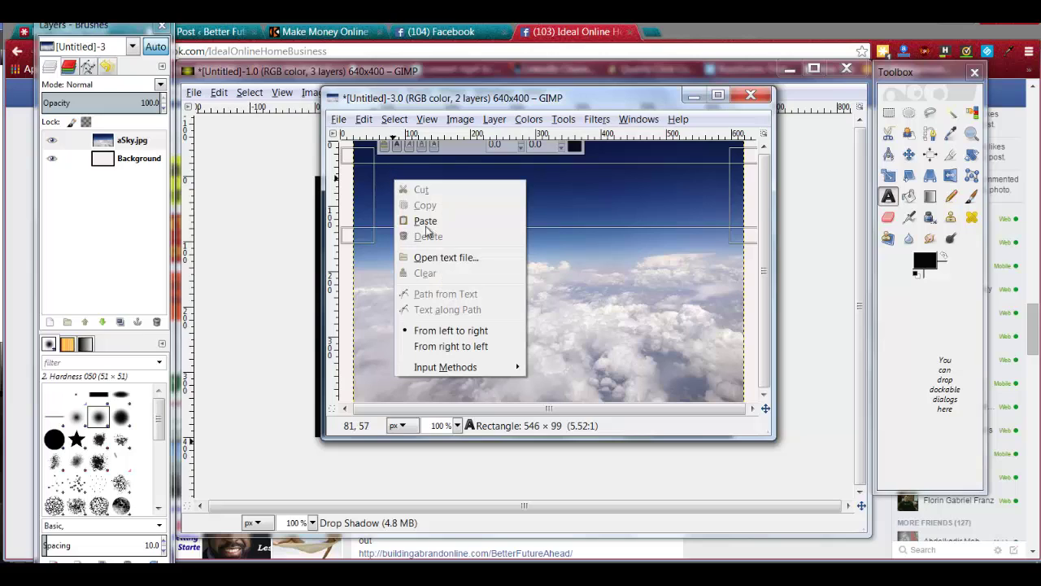
left_click(472, 220)
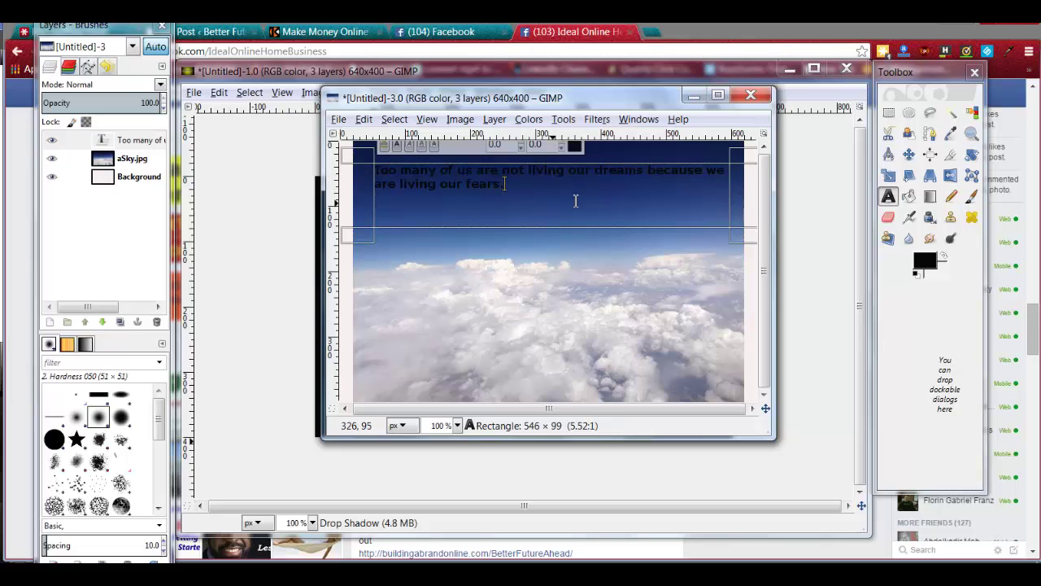
- Colour the whole quote yellow (effa1a) and add the attribution "Les Brown" on an indented line below it
left_click_drag(505, 184, 375, 173)
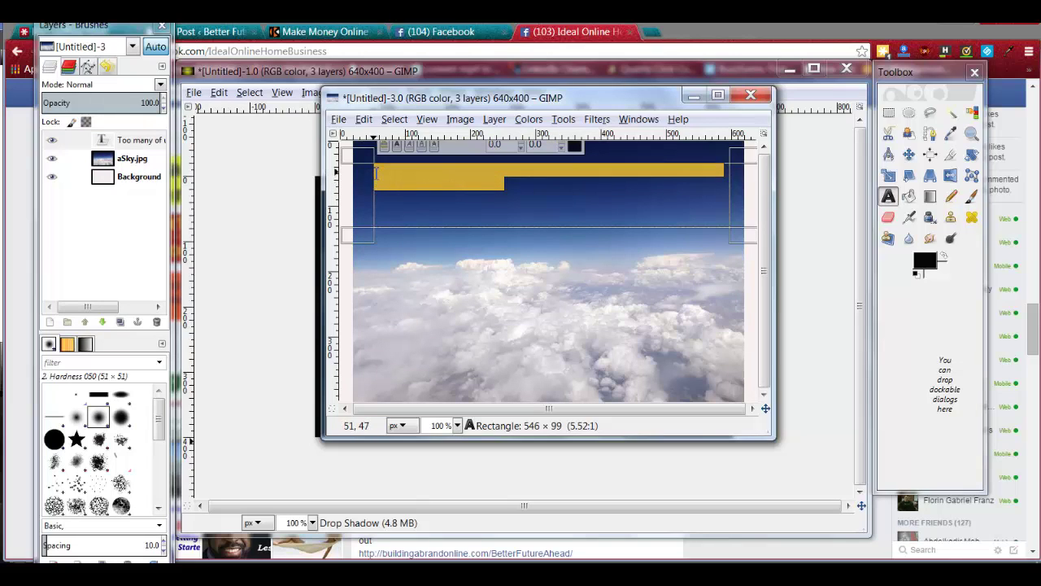
left_click(575, 147)
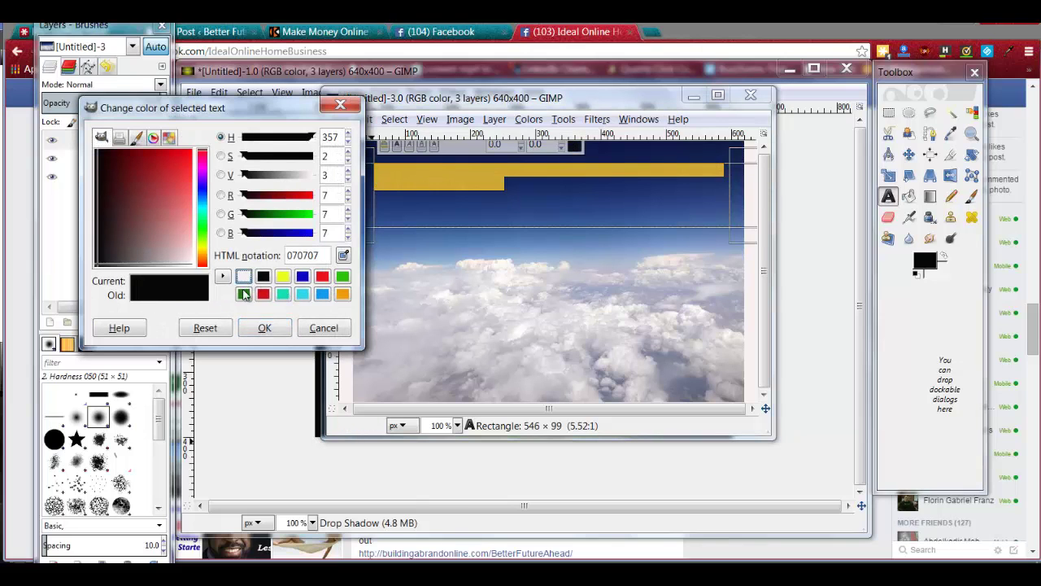
left_click(244, 279)
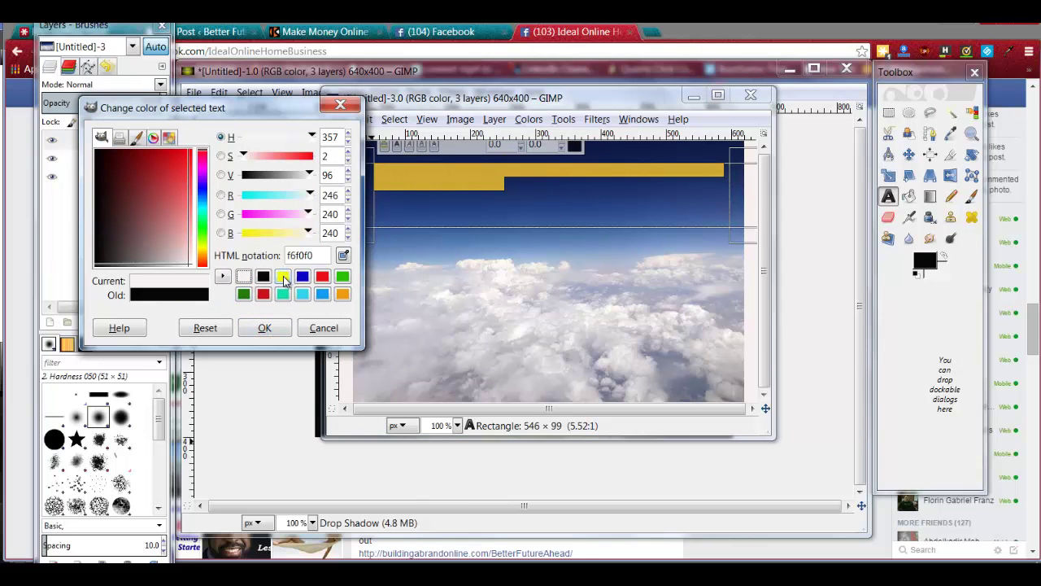
left_click(283, 278)
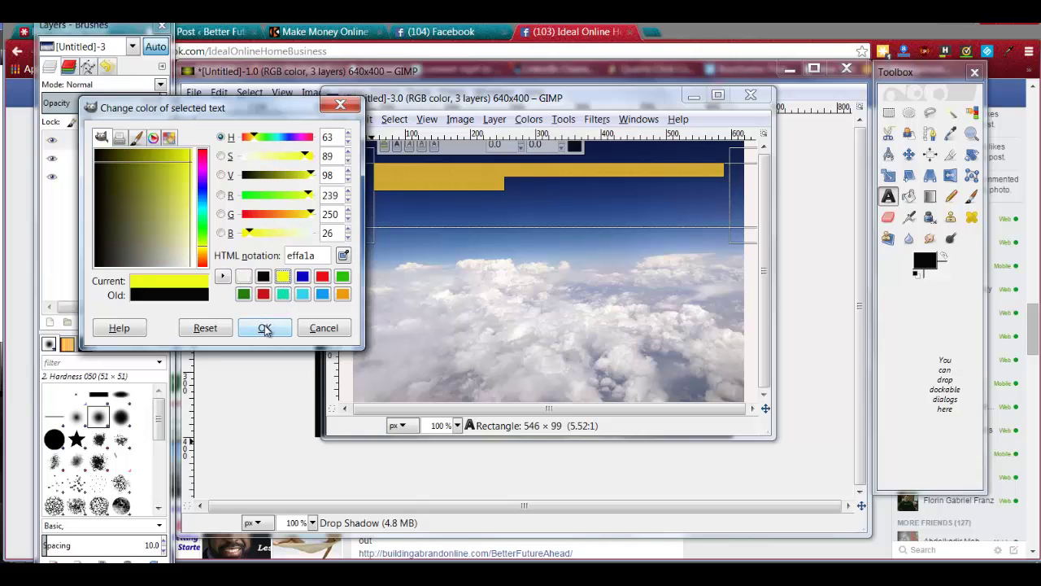
left_click(265, 329)
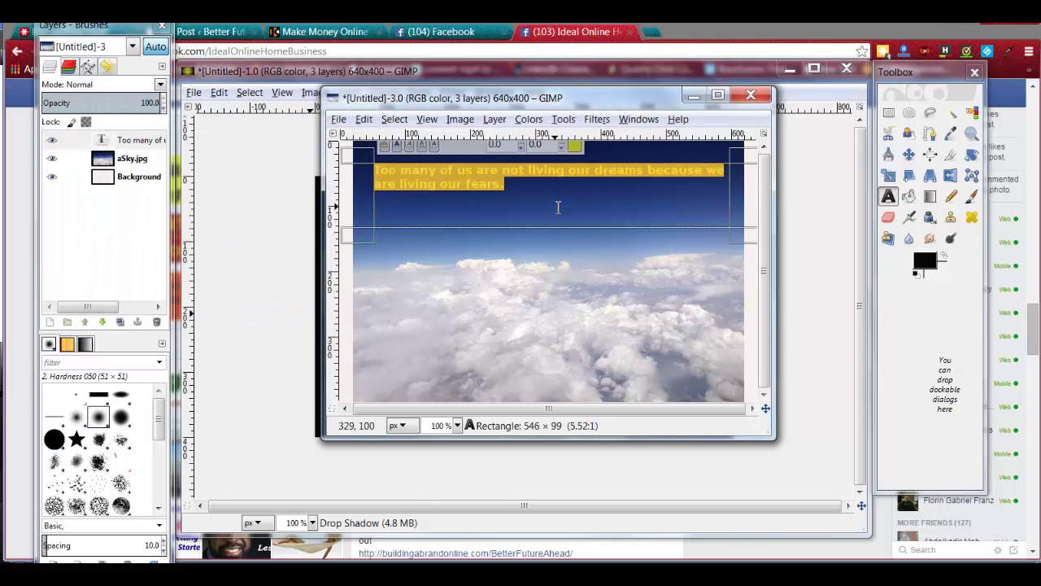
left_click(558, 208)
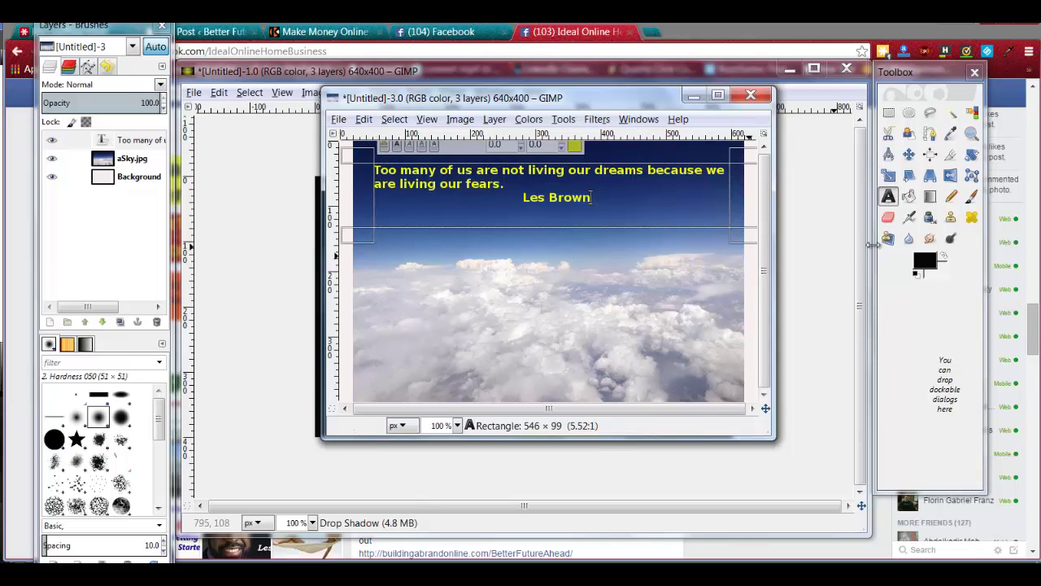
- Set the text colour to black (070707) without recolouring the existing yellow quote
left_click(574, 146)
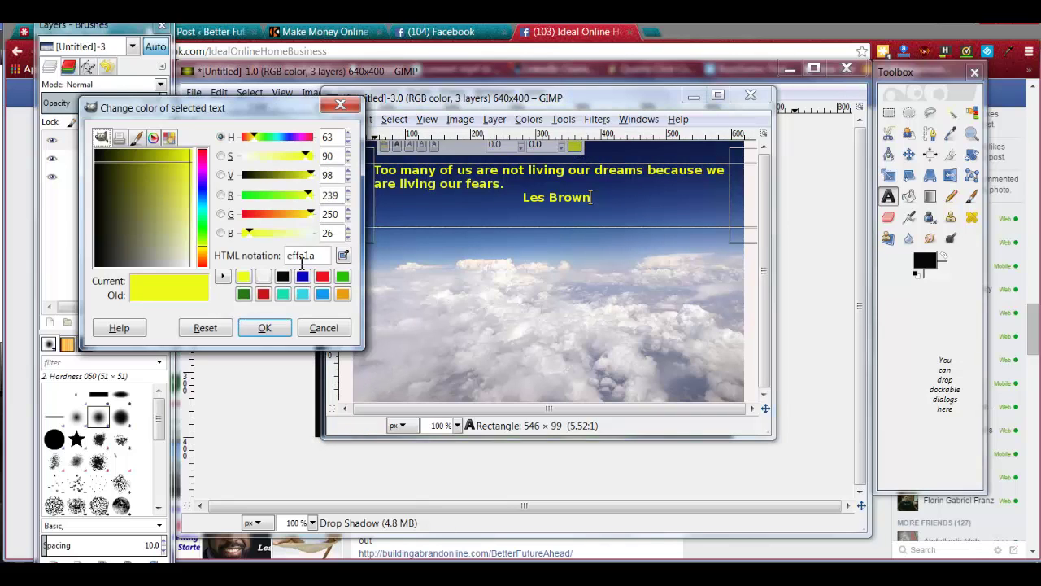
left_click(282, 277)
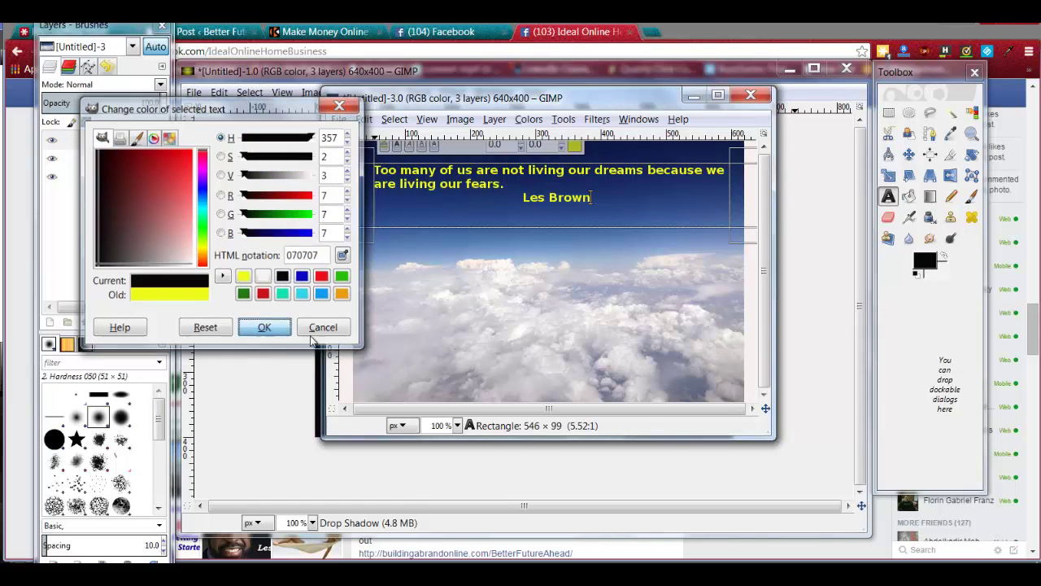
left_click(264, 327)
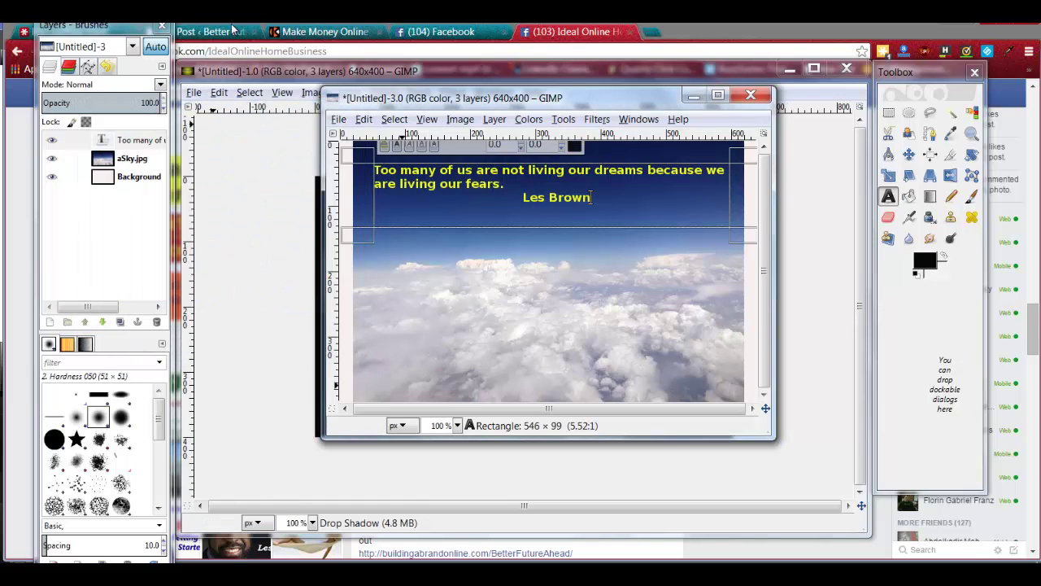
- Copy the Better Future Ahead page's web address from the browser and return to the sky image in GIMP
left_click(322, 33)
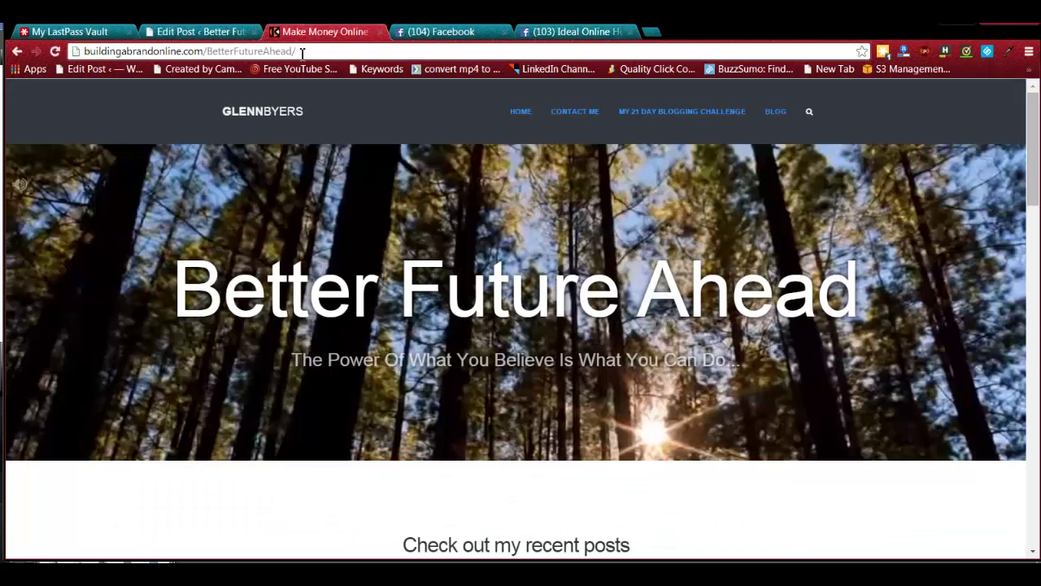
left_click(221, 54)
right_click(145, 53)
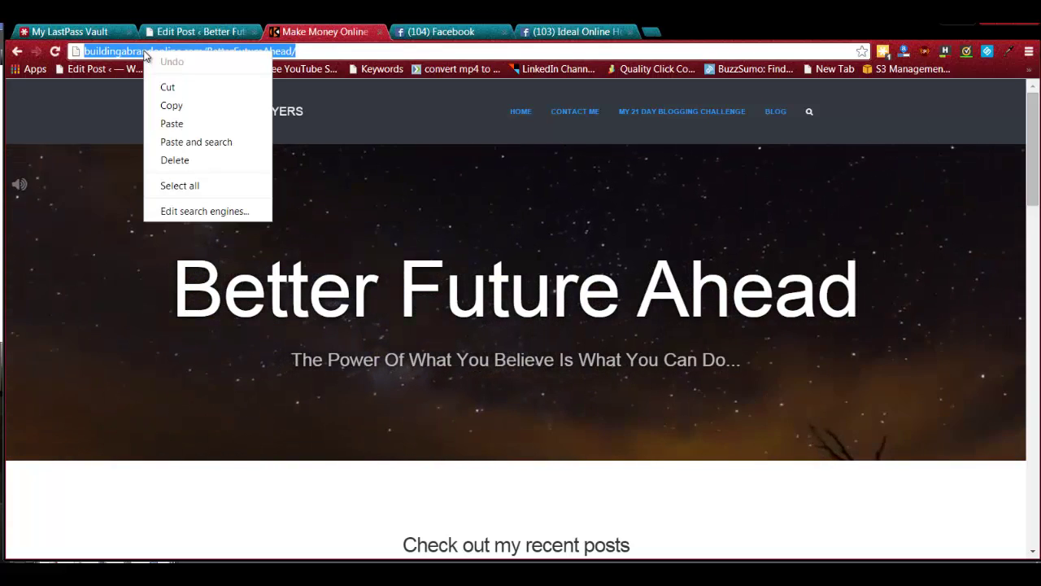
left_click(175, 105)
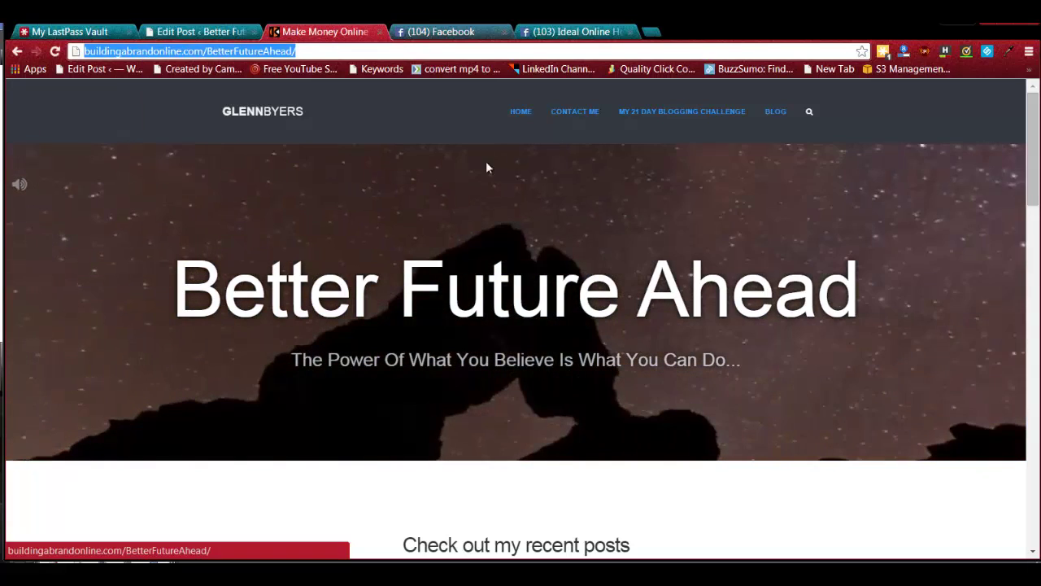
left_click(800, 577)
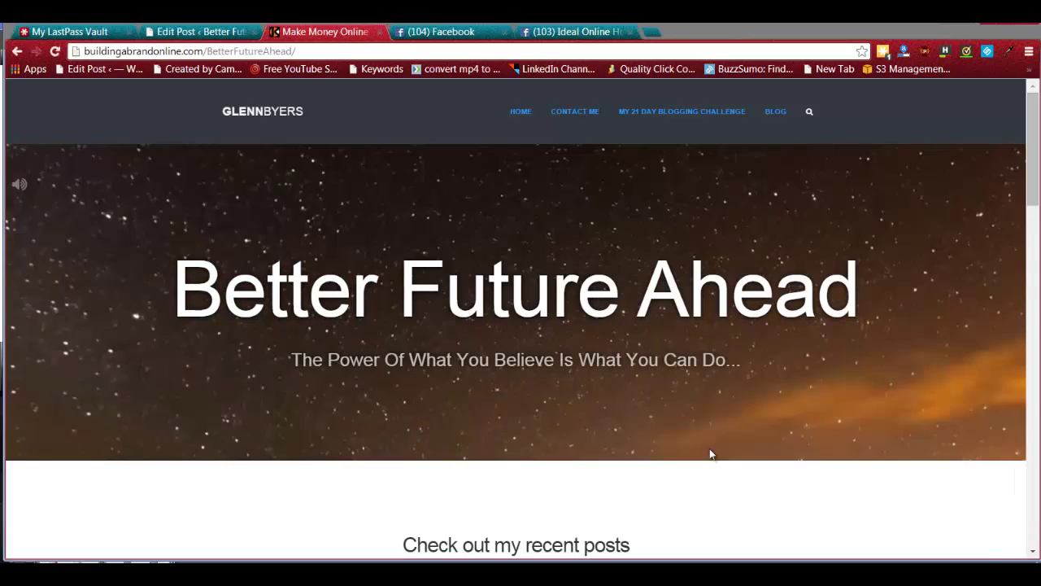
left_click(887, 501)
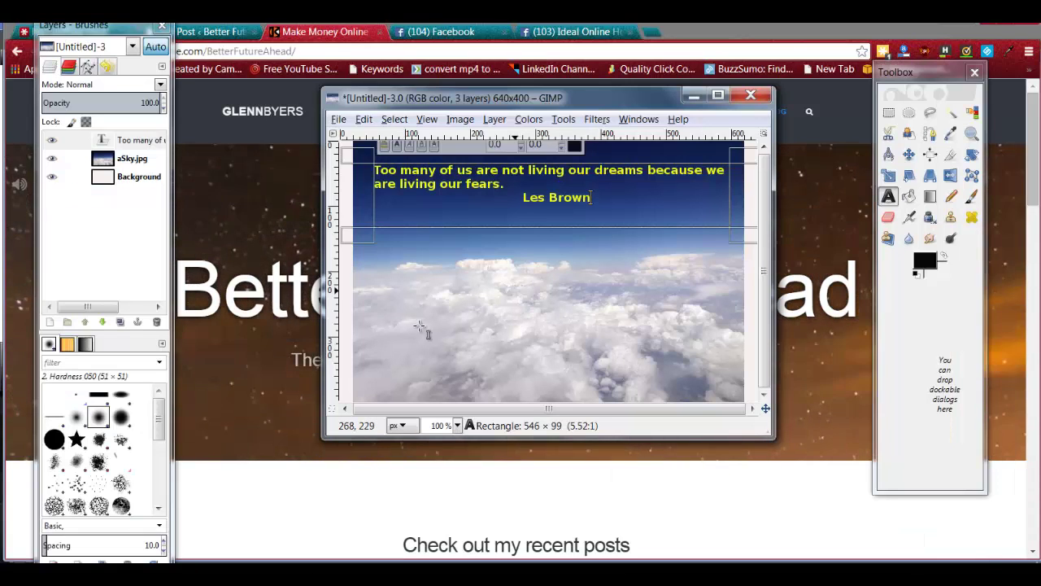
left_click(368, 370)
left_click_drag(367, 370, 732, 398)
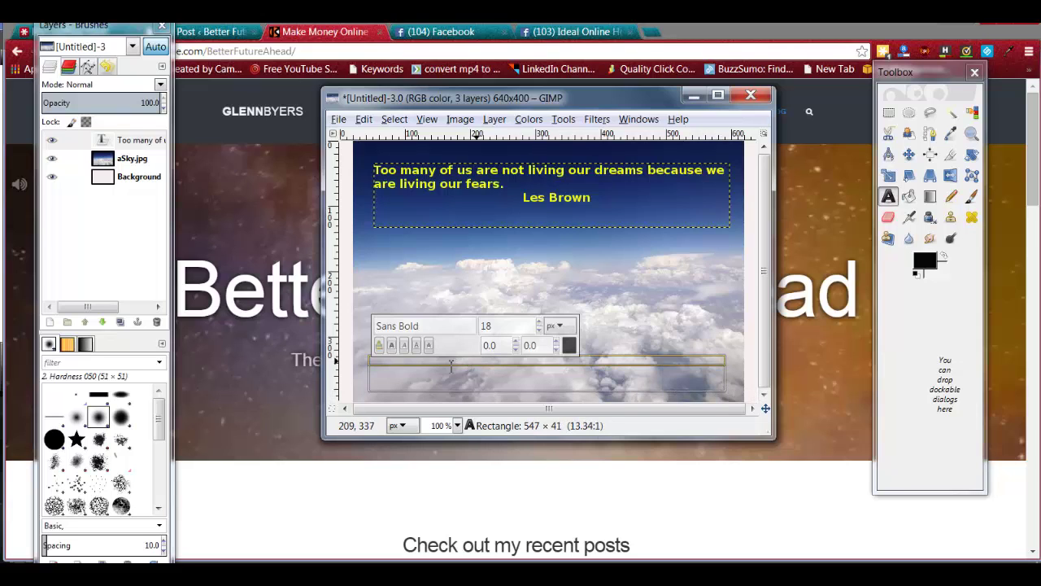
right_click(377, 378)
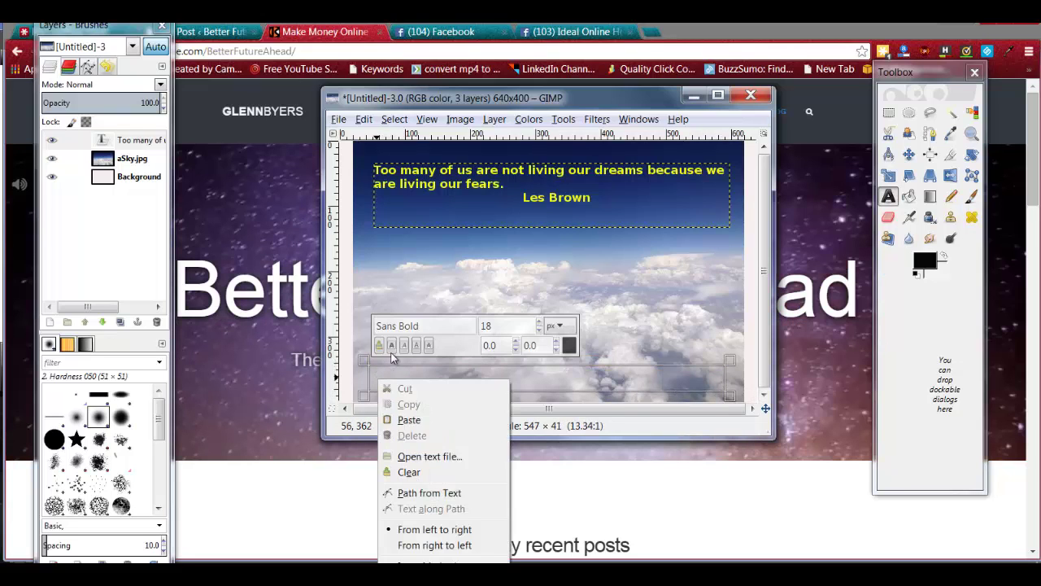
left_click(411, 424)
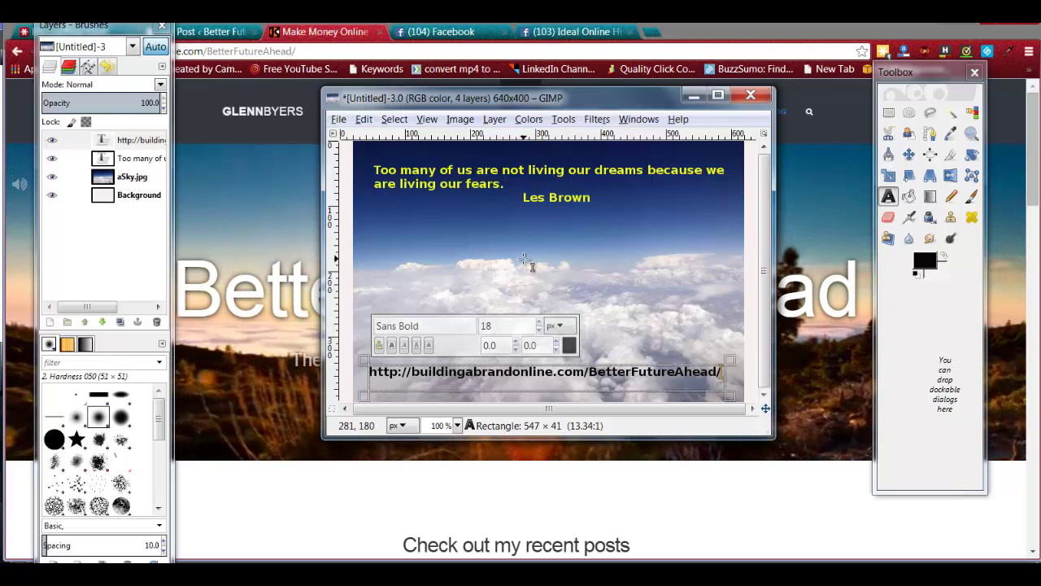
left_click(692, 96)
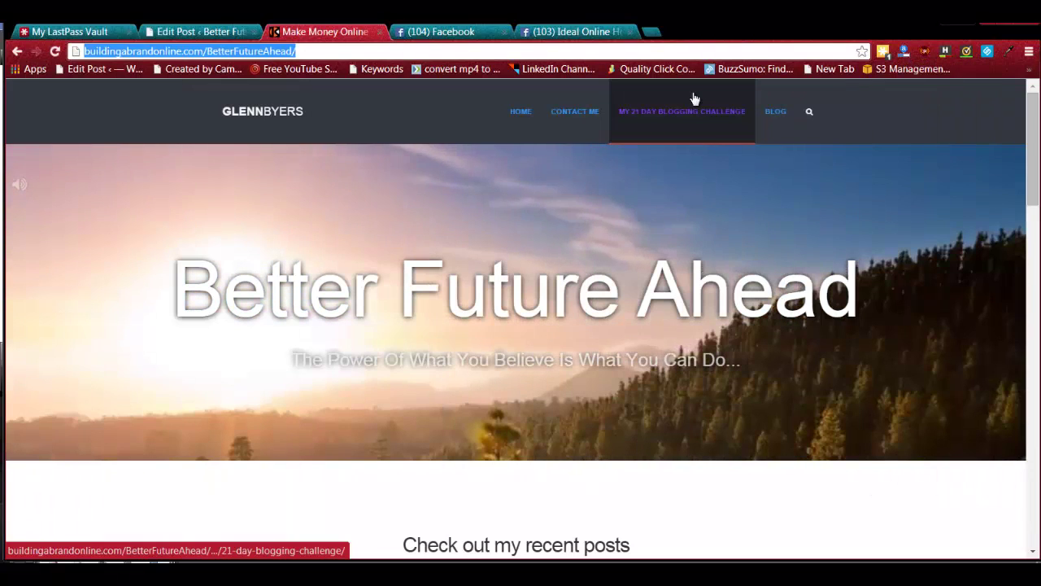